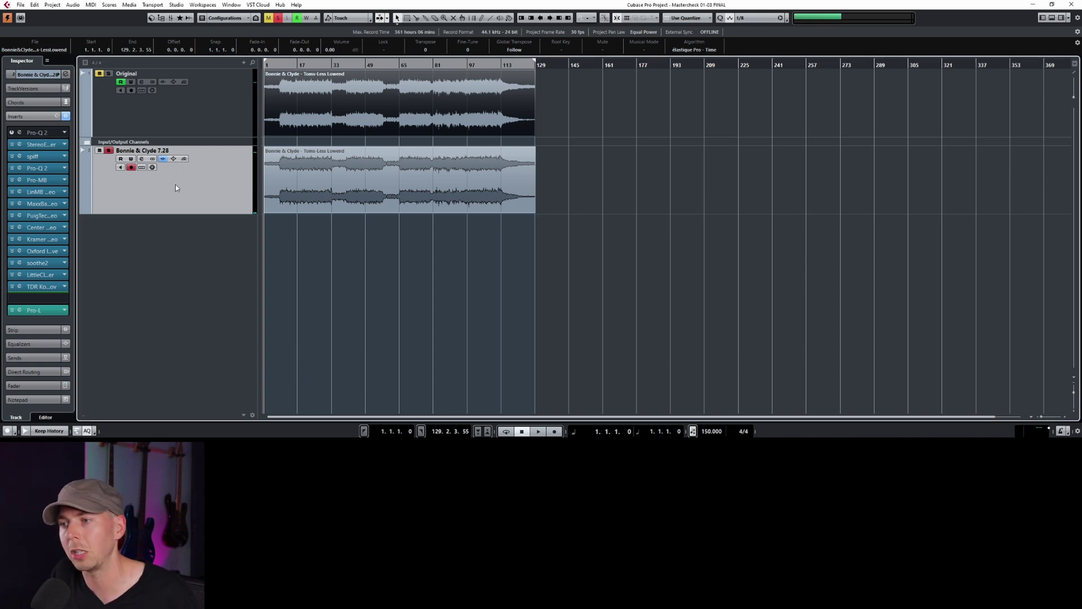
- Try a stereo enhancer Width of 137 on the Bonnie & Clyde track, and reset it to 100
click(130, 158)
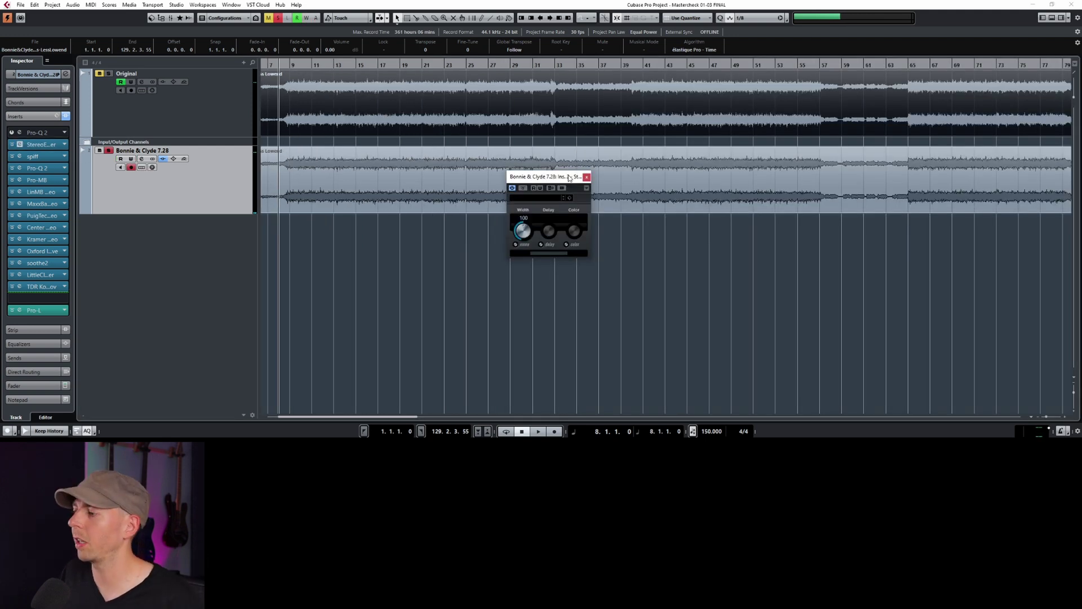
drag(569, 179, 580, 204)
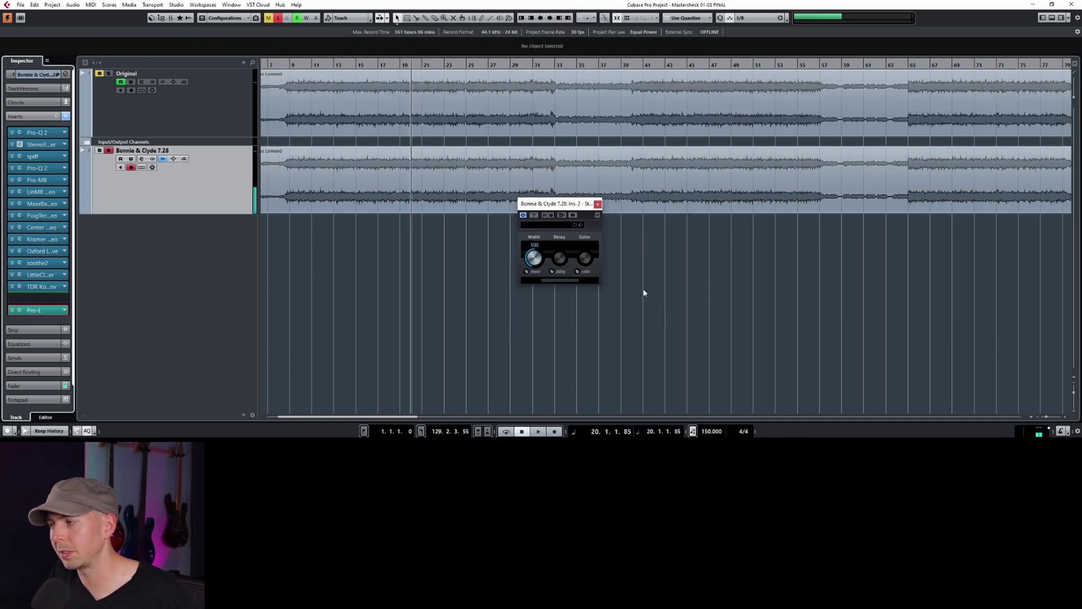
drag(534, 258, 471, 265)
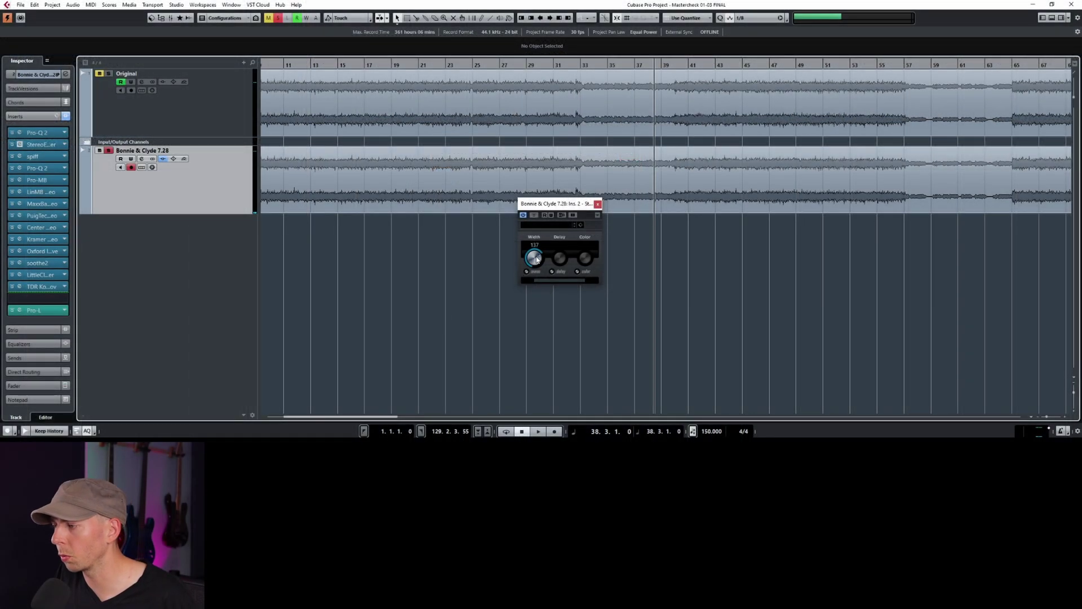
ctrl+click(537, 259)
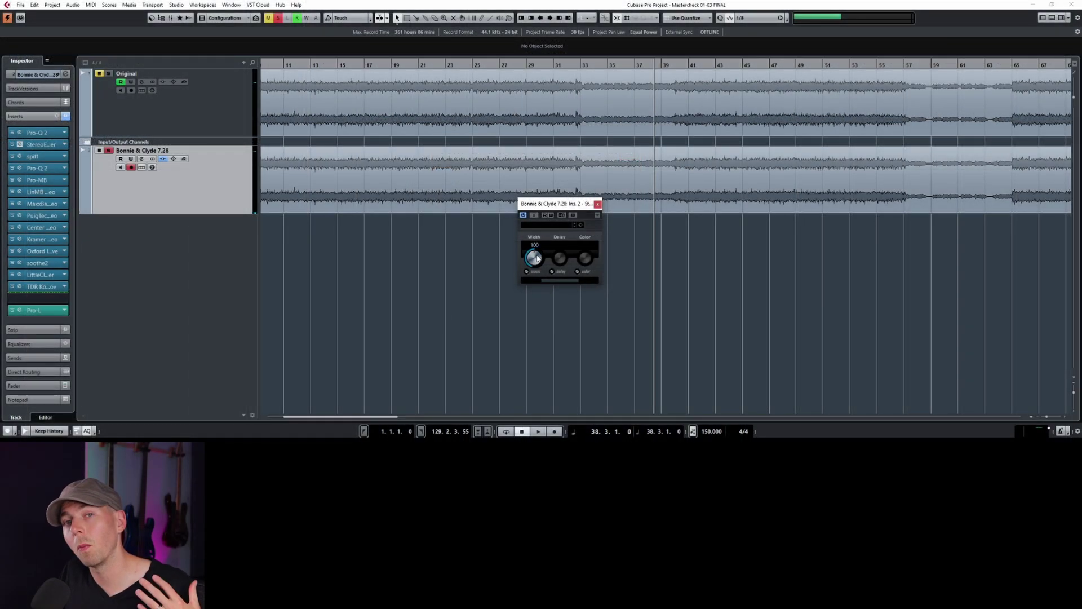
- Enable automation writing on the Bonnie & Clyde track, record Width rising to 115 at bar 41, and show its automation lanes
click(131, 159)
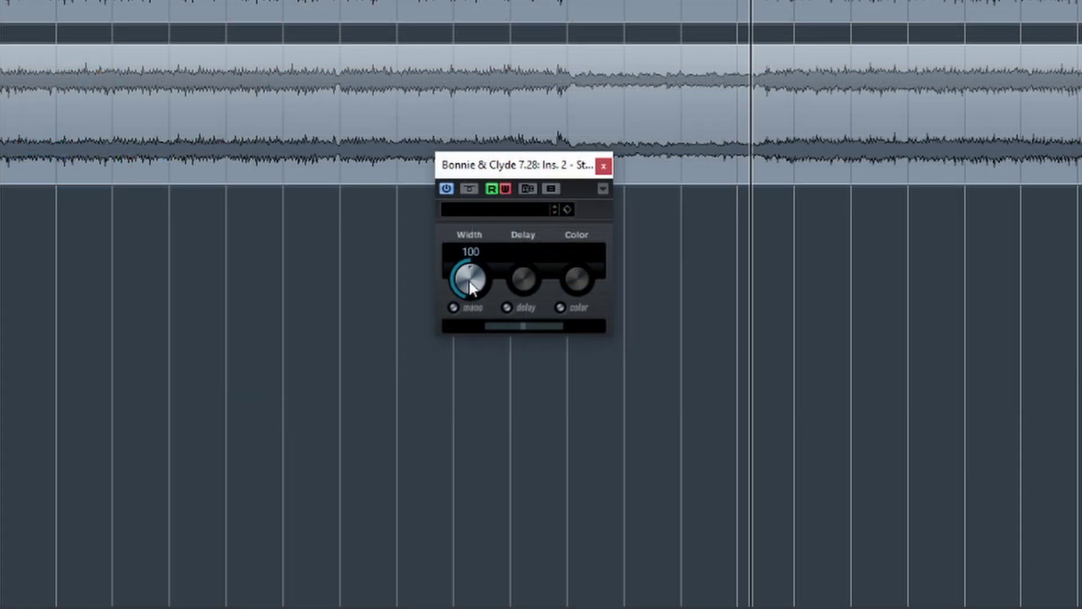
drag(471, 287, 469, 265)
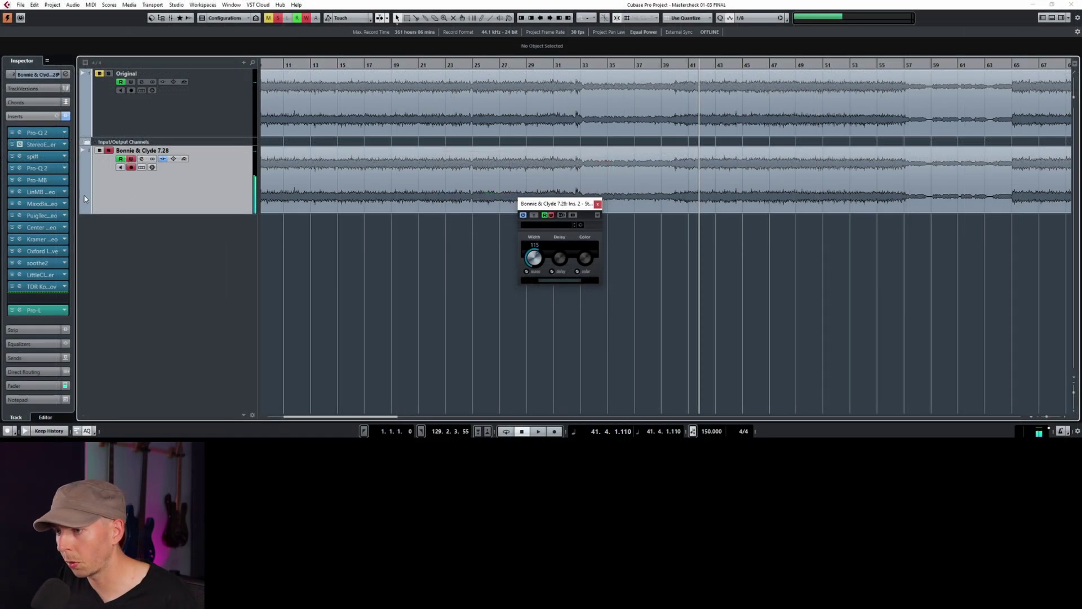
click(84, 209)
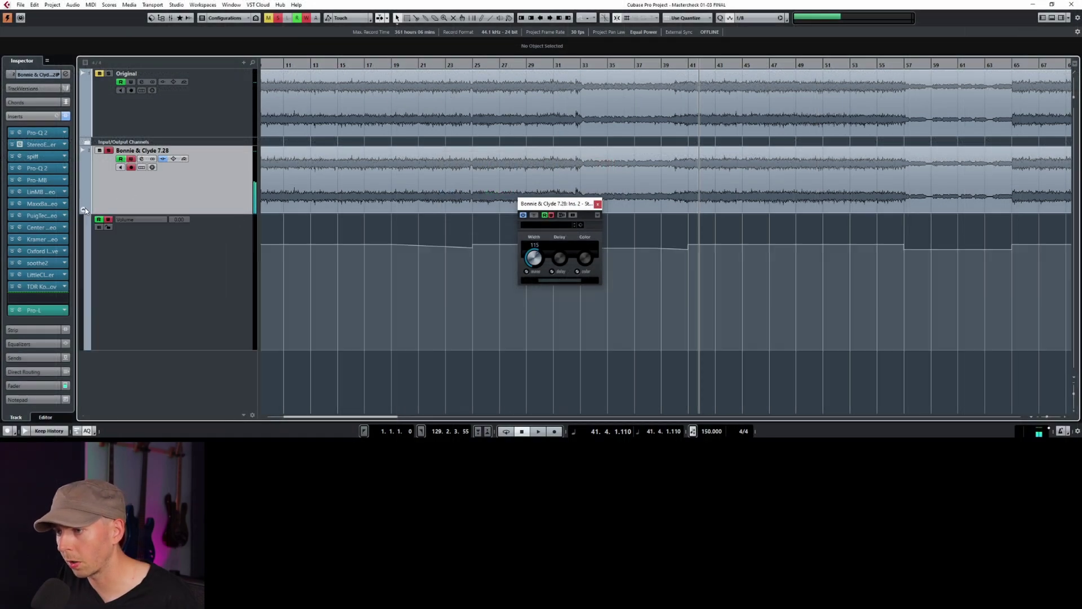
click(87, 347)
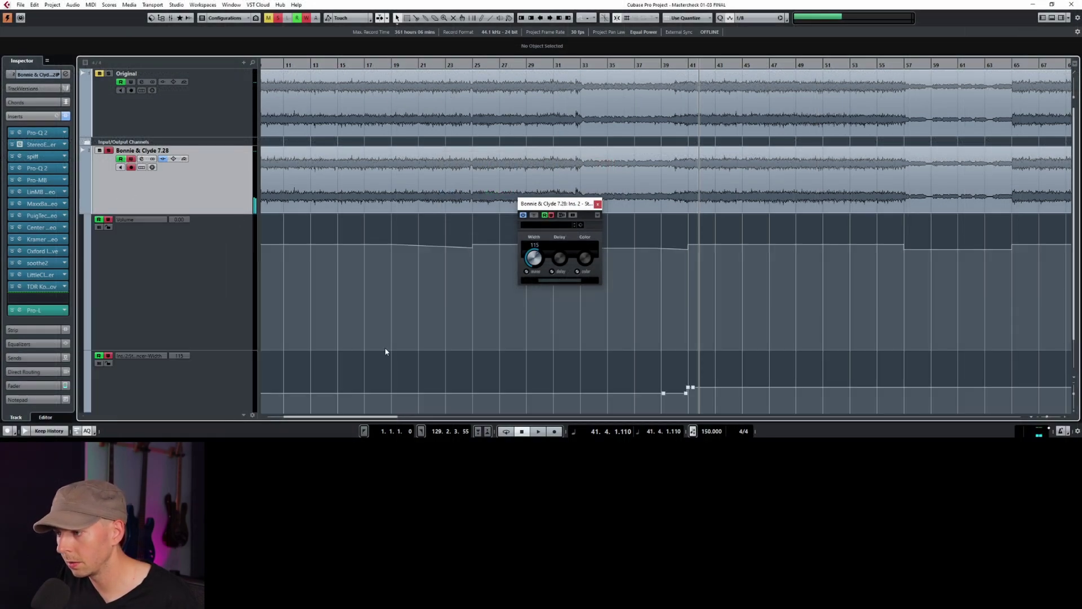
- Play the Width jump at bar 41, remove the extra point just after it, and raise the level there slightly
click(687, 393)
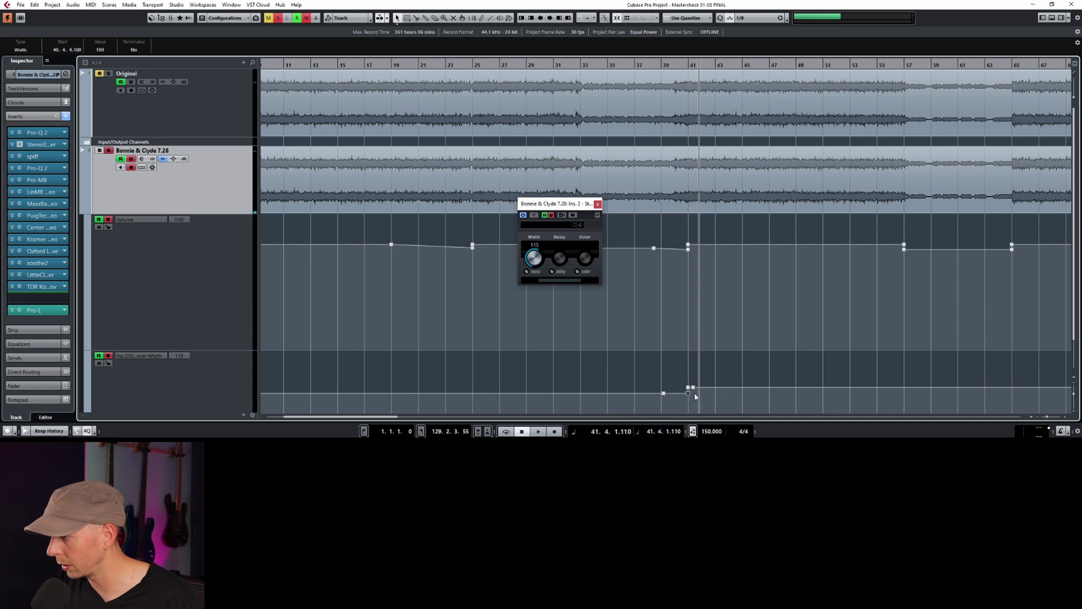
drag(680, 62, 630, 86)
key(space)
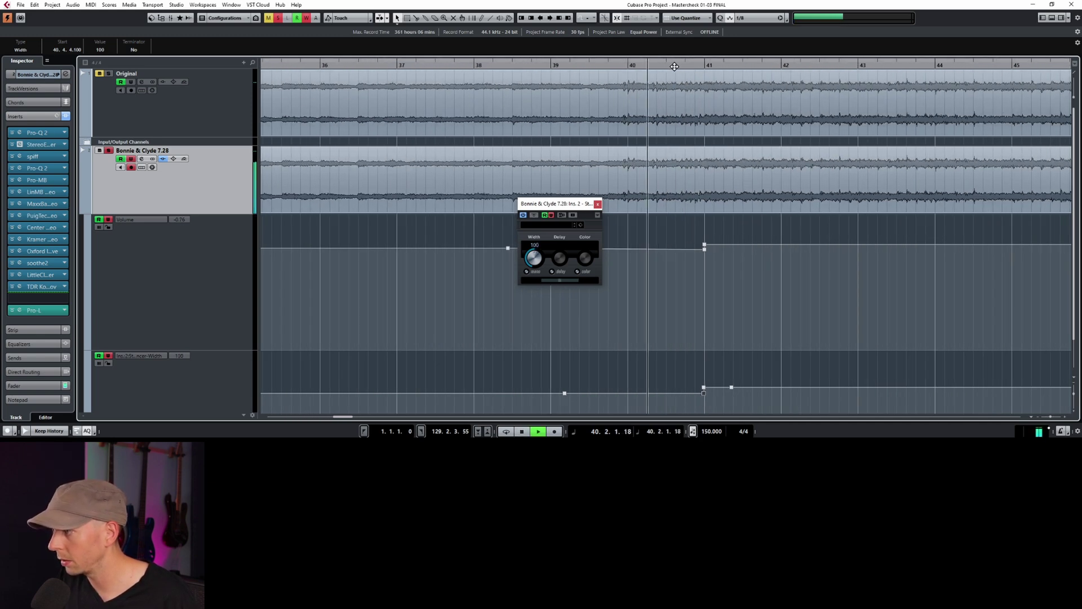
drag(699, 66, 701, 82)
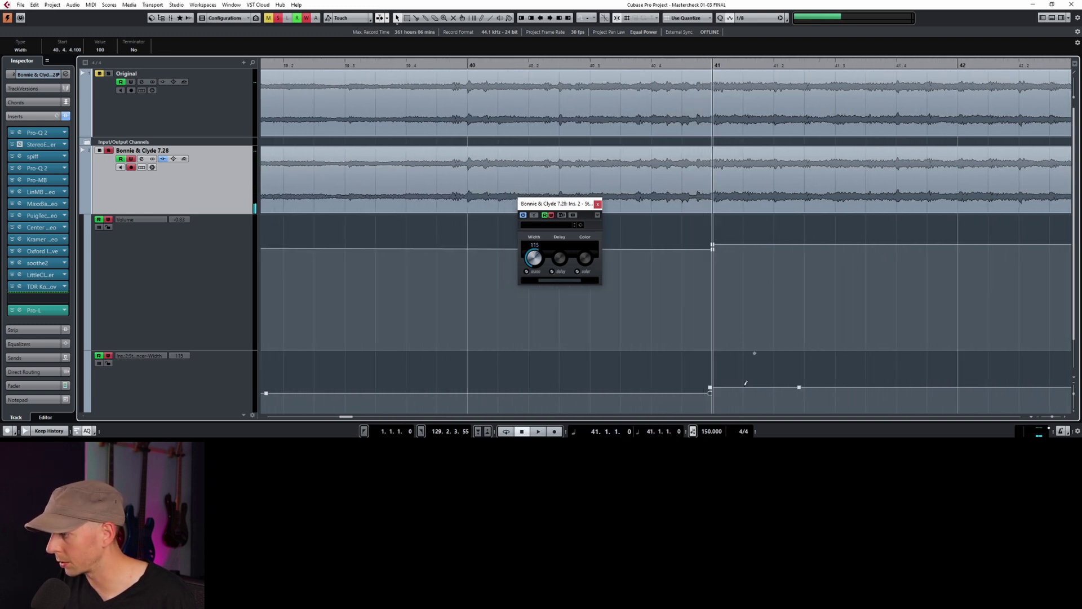
click(815, 374)
click(710, 390)
scroll(104, 48, up, 4)
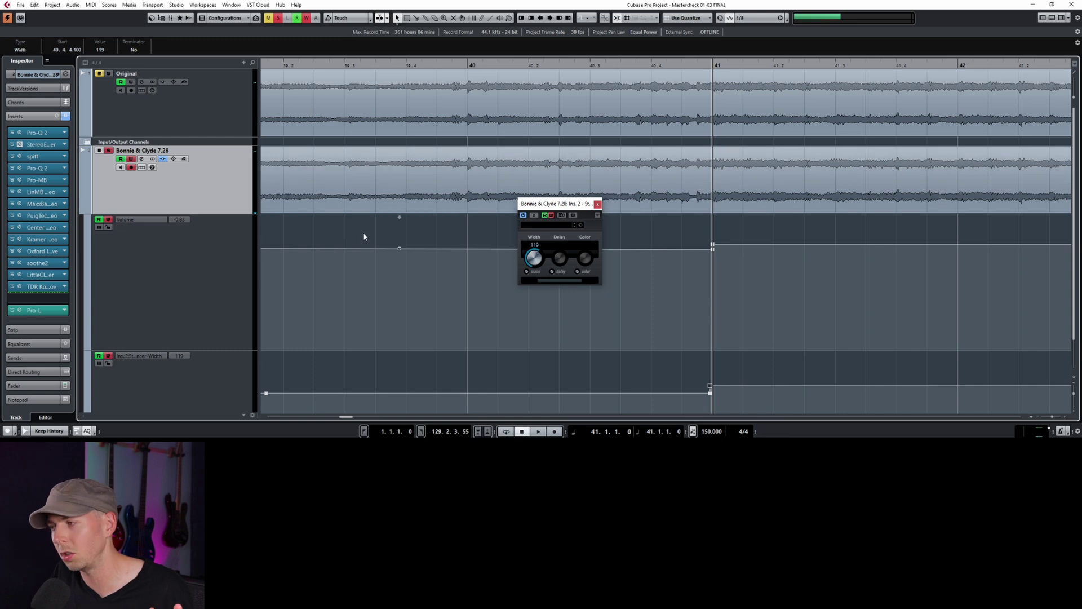
- Close the stereo enhancer window and play from about bar 38 to hear the widening at bar 41
click(597, 204)
ctrl+scroll(640, 261, down, 6)
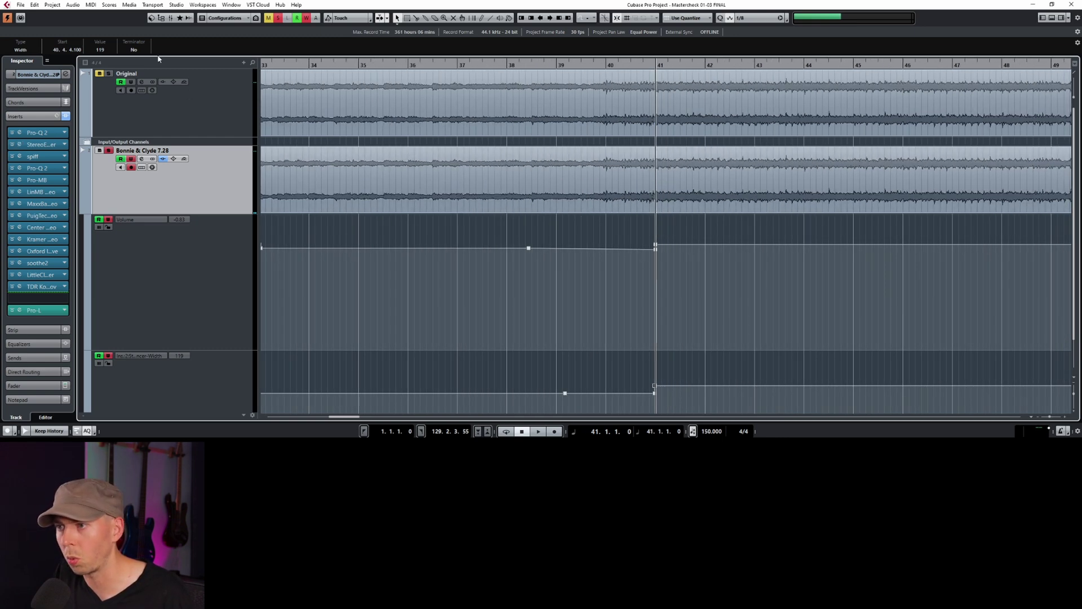
drag(582, 65, 464, 68)
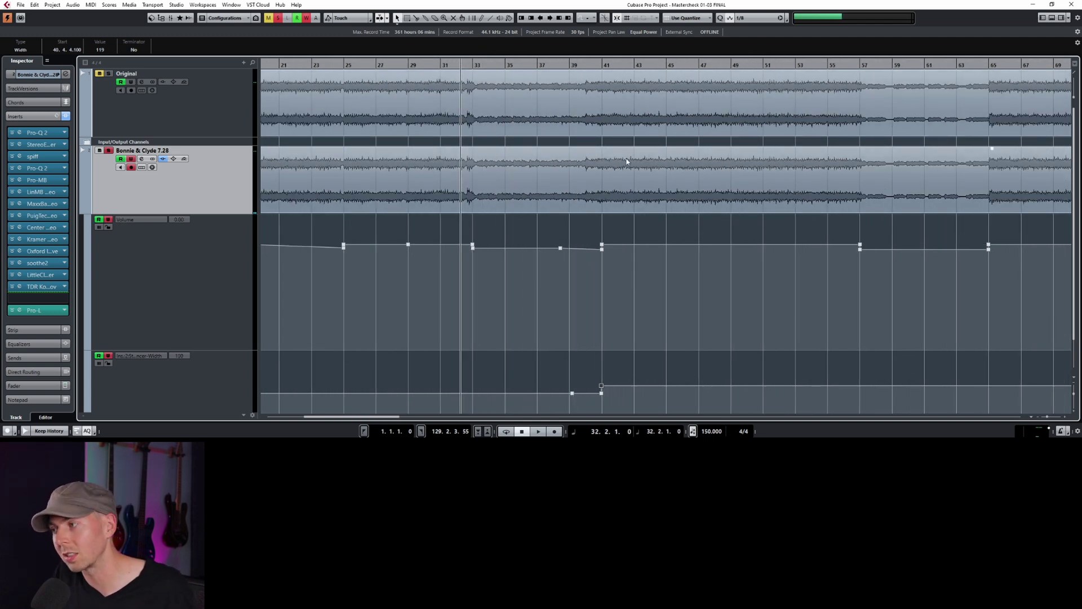
click(566, 65)
click(551, 65)
key(space)
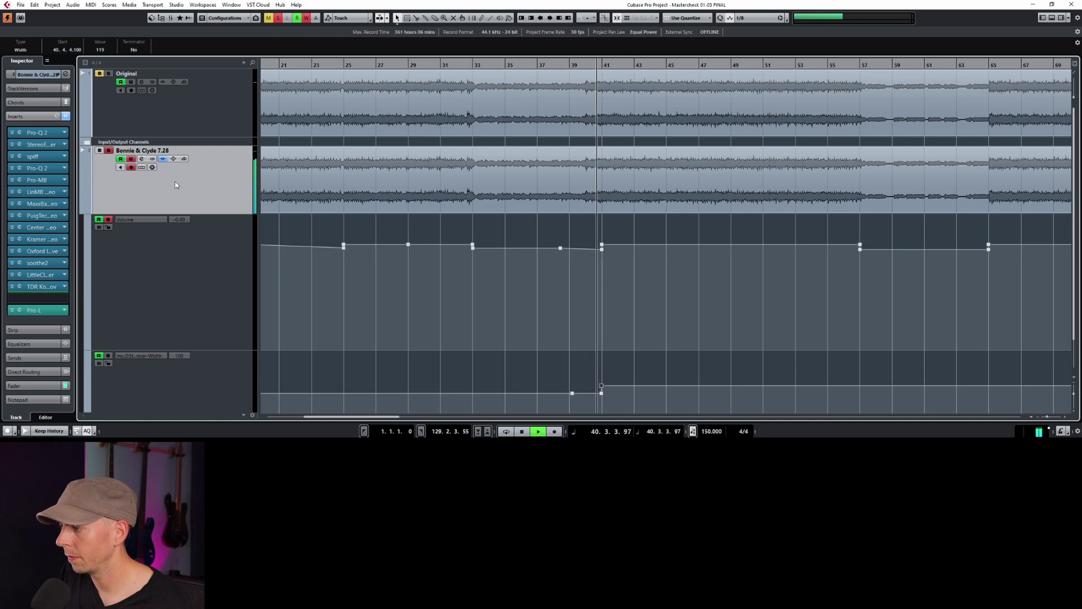
- Compare the section around bar 41 with the stereo enhancer bypassed and enabled during playback
key(space)
click(12, 145)
key(space)
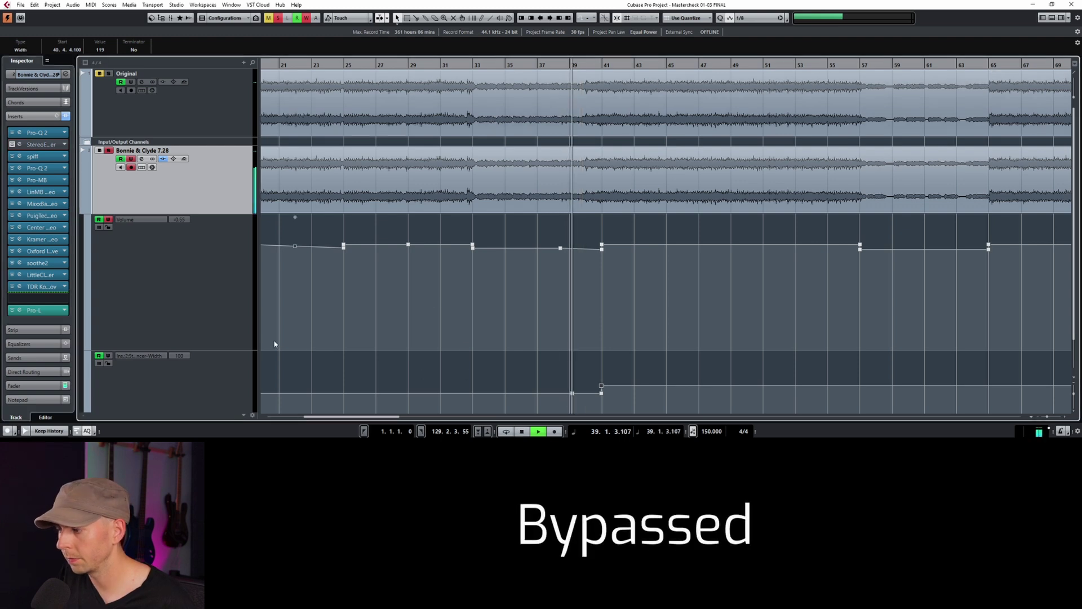
click(12, 145)
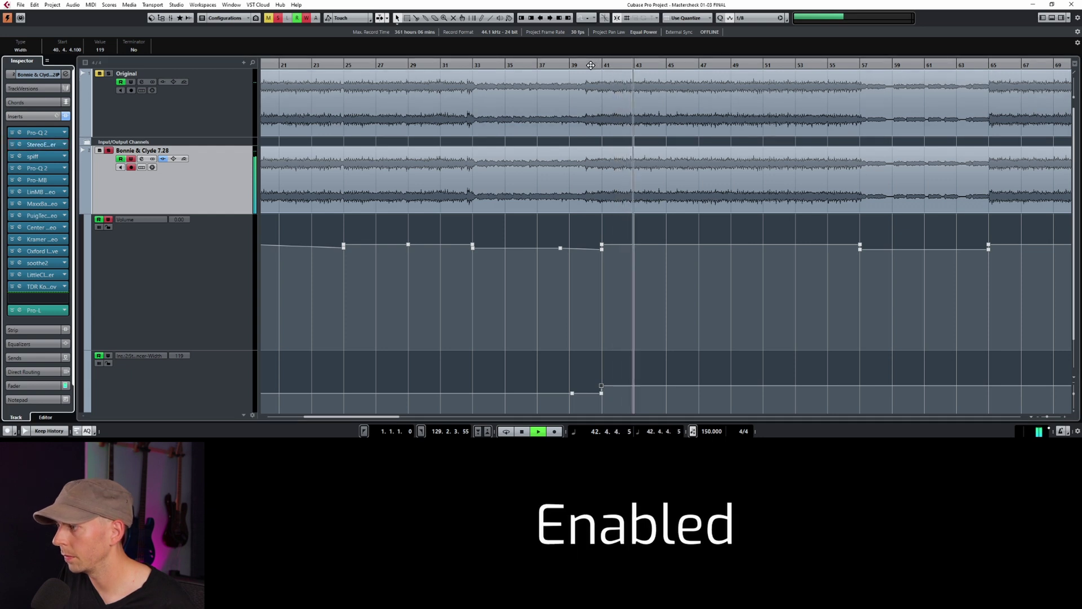
click(12, 144)
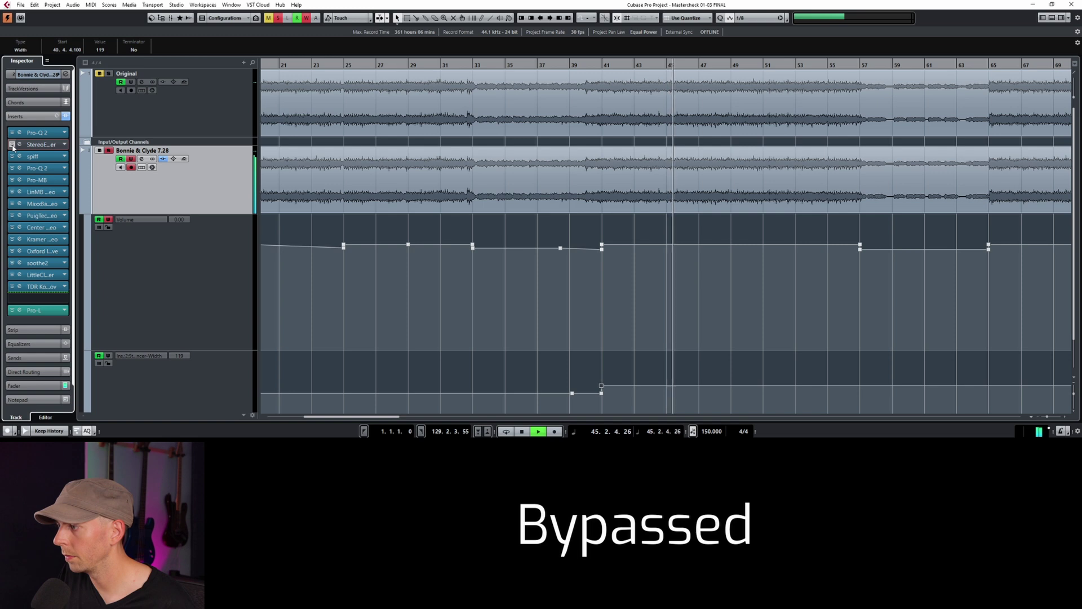
click(12, 144)
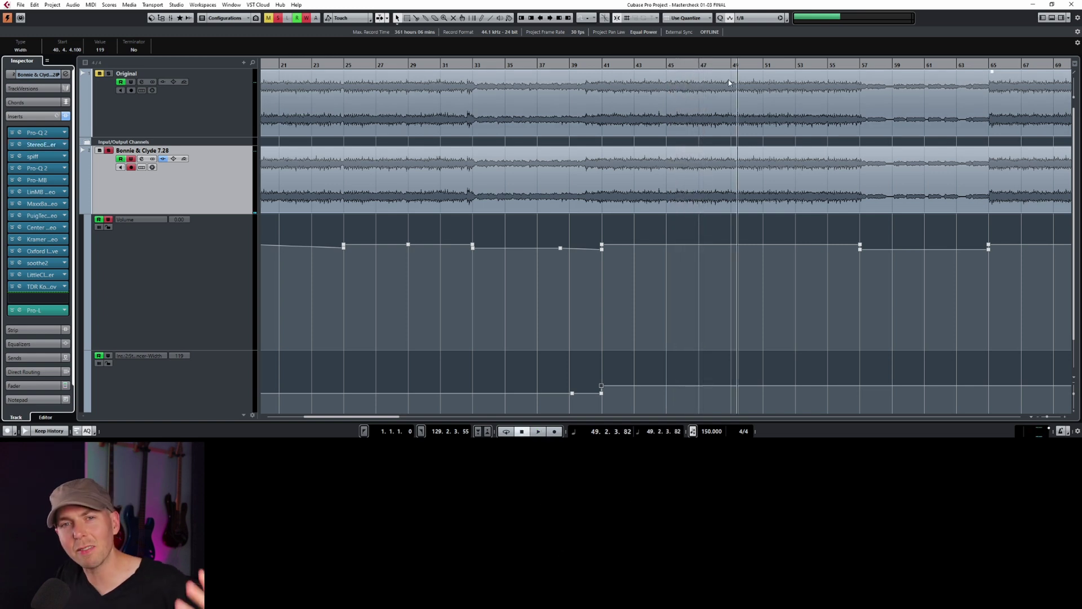
- Delete the Width automation point near bar 39 and lower the Width level from bar 41 onward to 100
click(604, 265)
drag(620, 248, 500, 278)
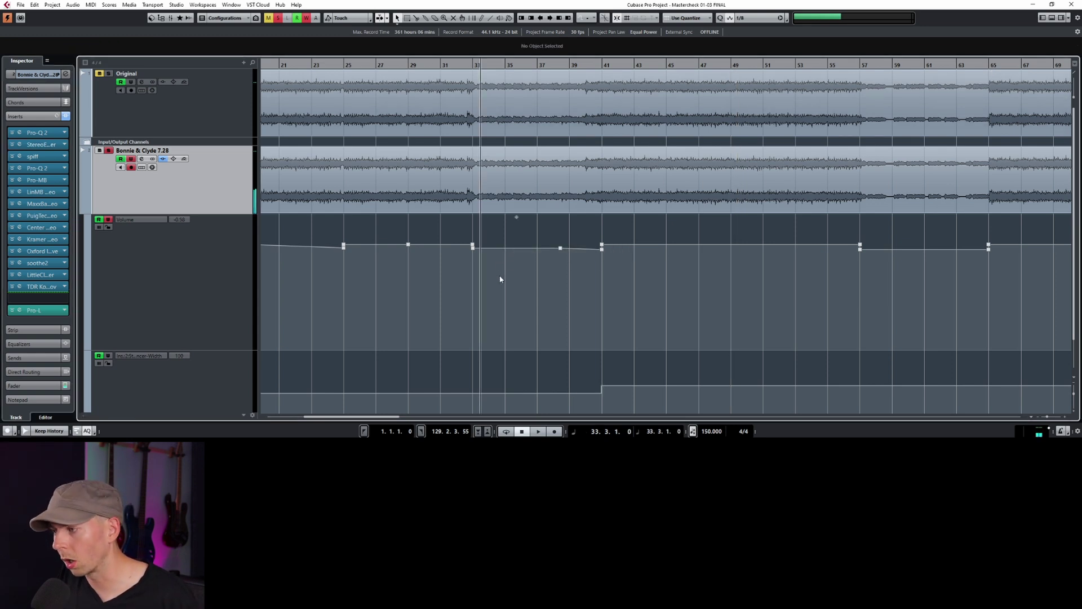
scroll(500, 279, down, 1)
click(600, 350)
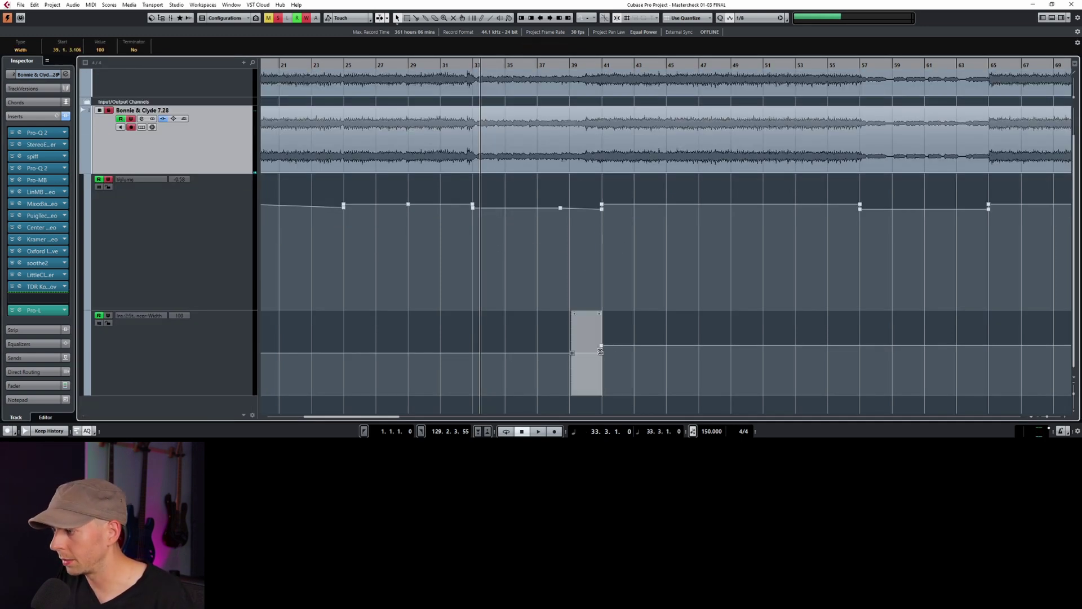
click(600, 323)
drag(575, 333, 617, 362)
key(Delete)
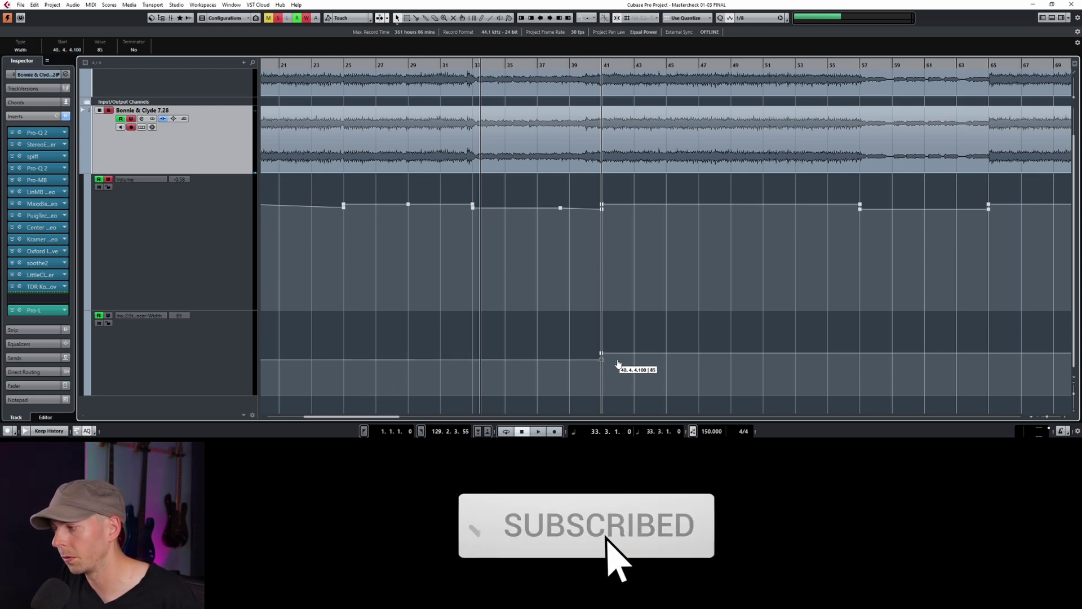
- Try a Width automation level of 81 before bar 41 and play the passage from about bar 36
drag(617, 364, 618, 365)
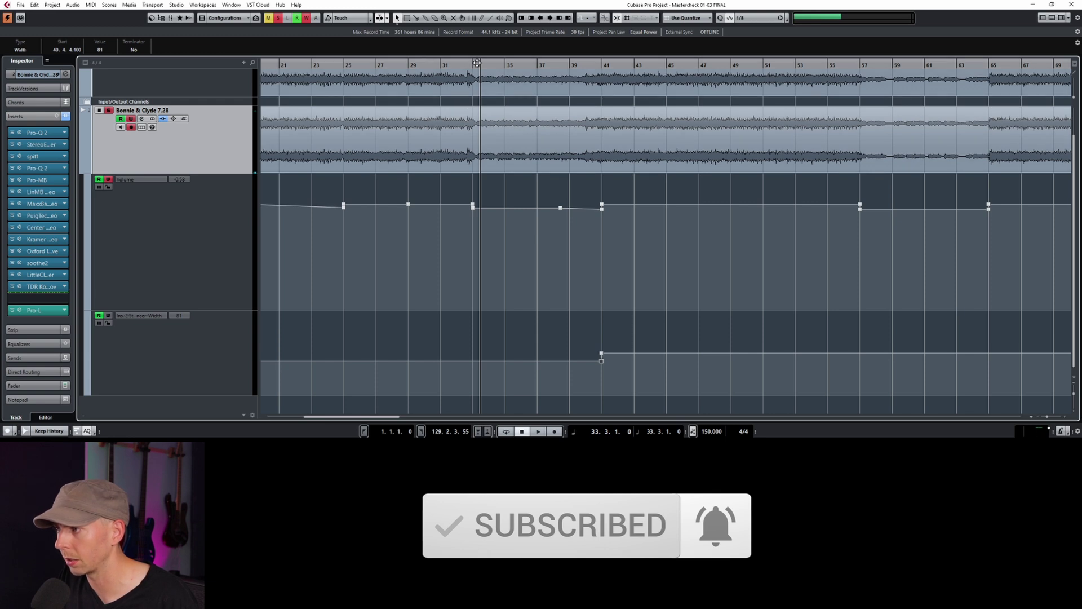
click(524, 66)
key(space)
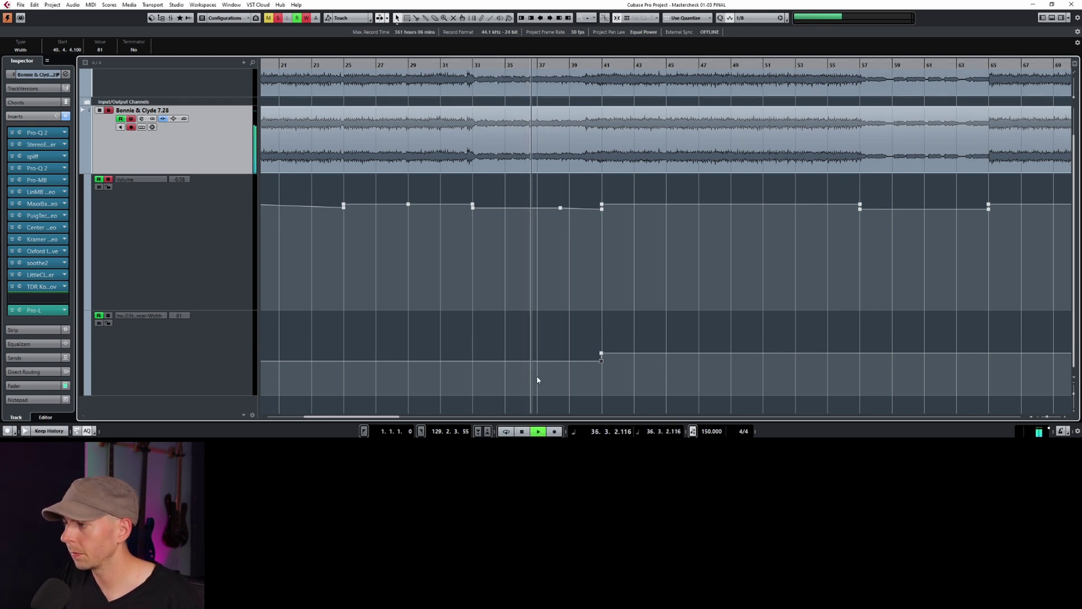
key(space)
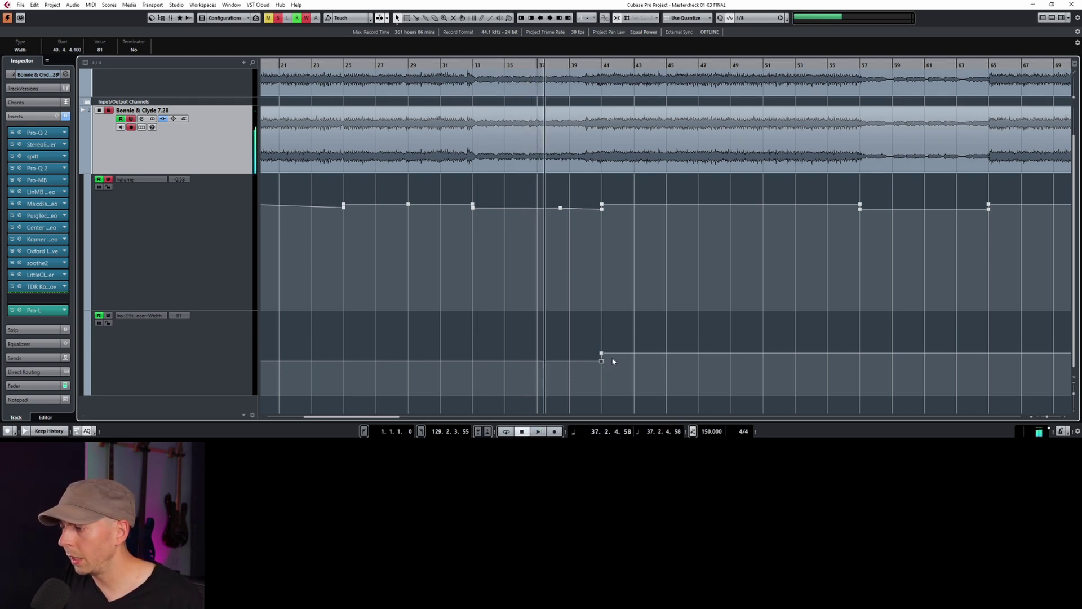
- Lower the Width automation before bar 41 to 70 and play through the transition twice
drag(605, 363, 601, 366)
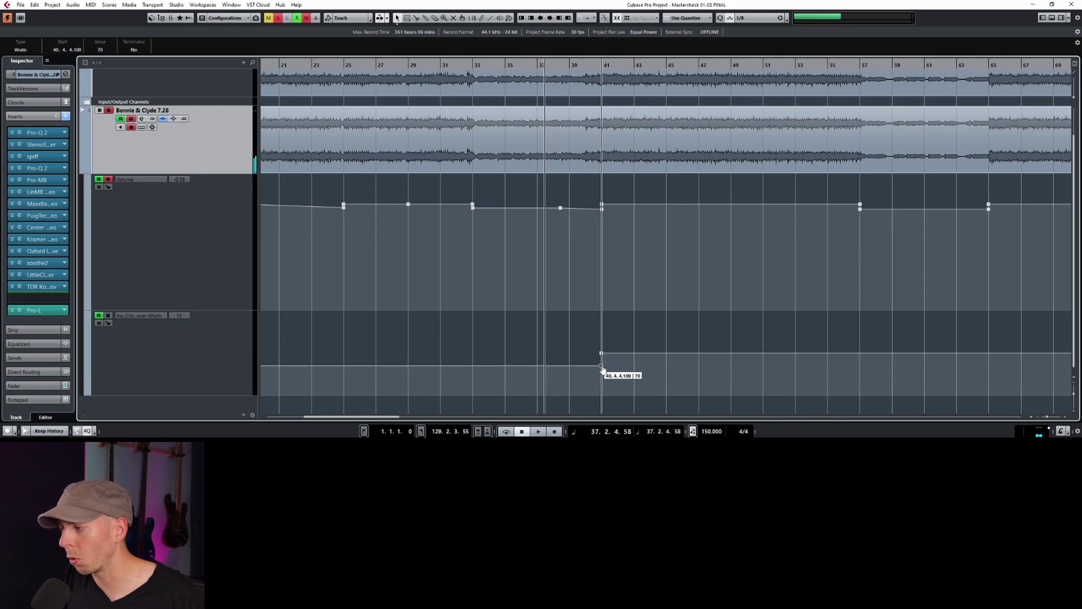
click(513, 66)
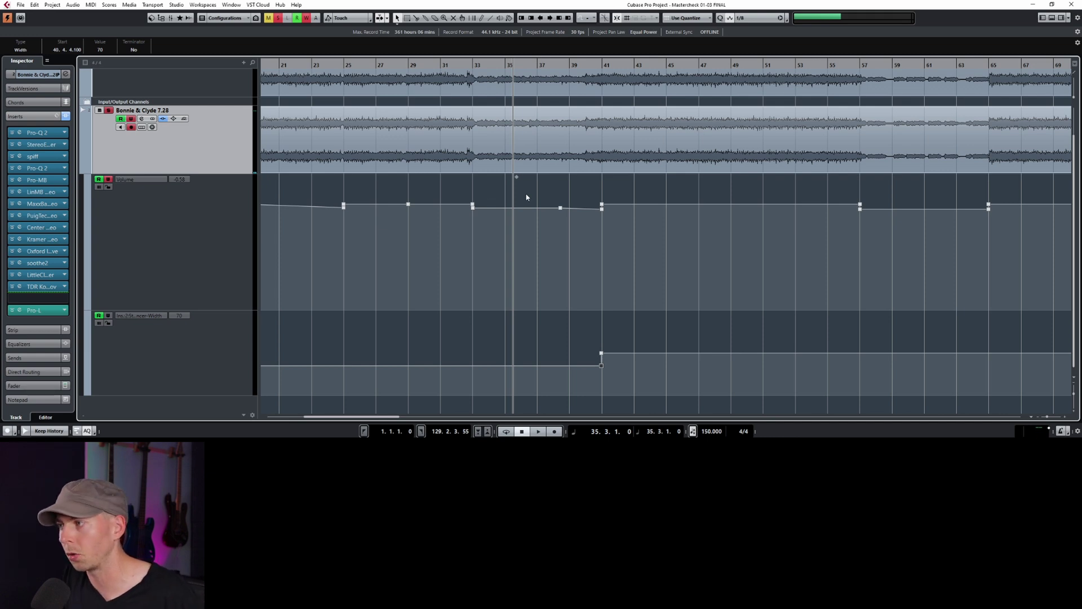
key(space)
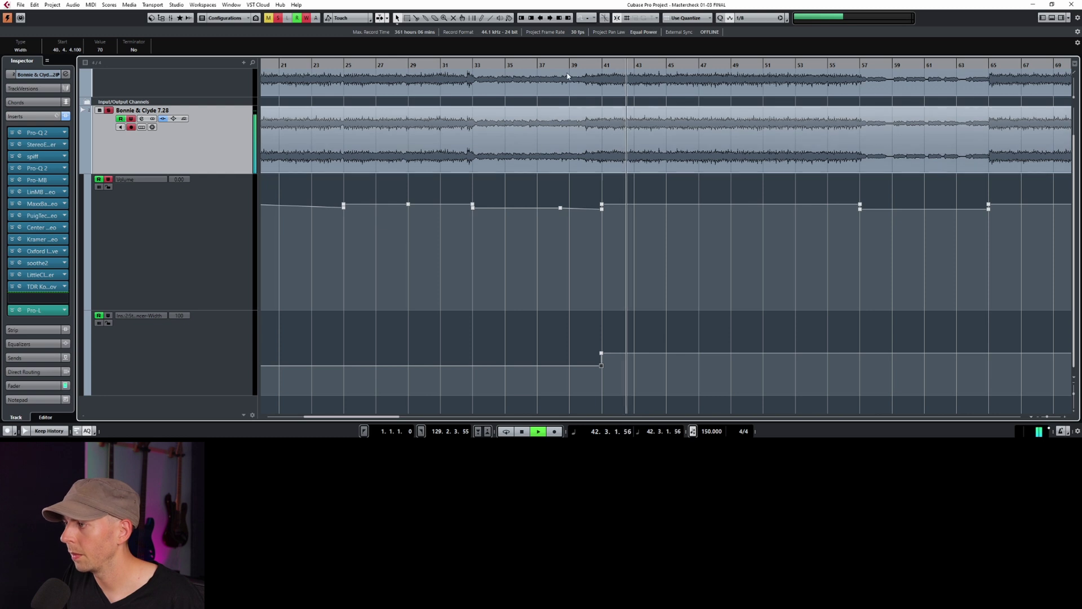
key(space)
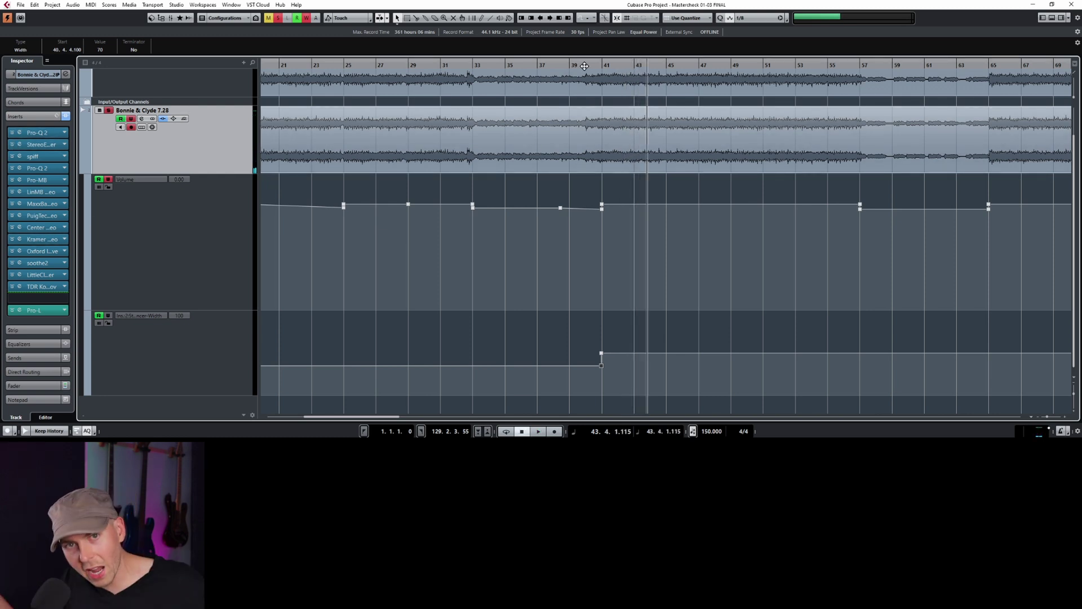
click(584, 63)
key(space)
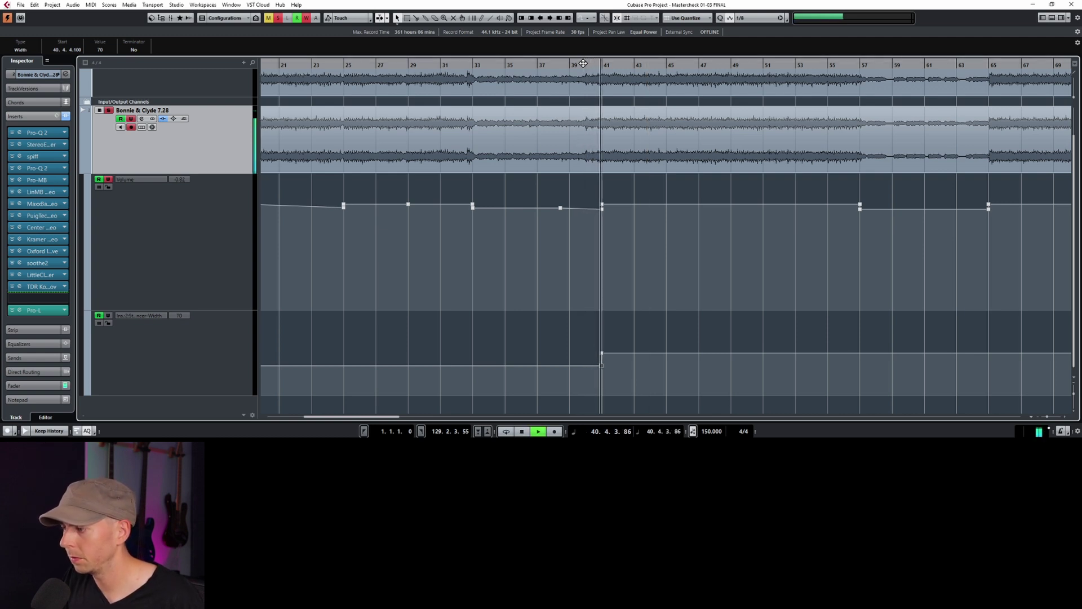
key(space)
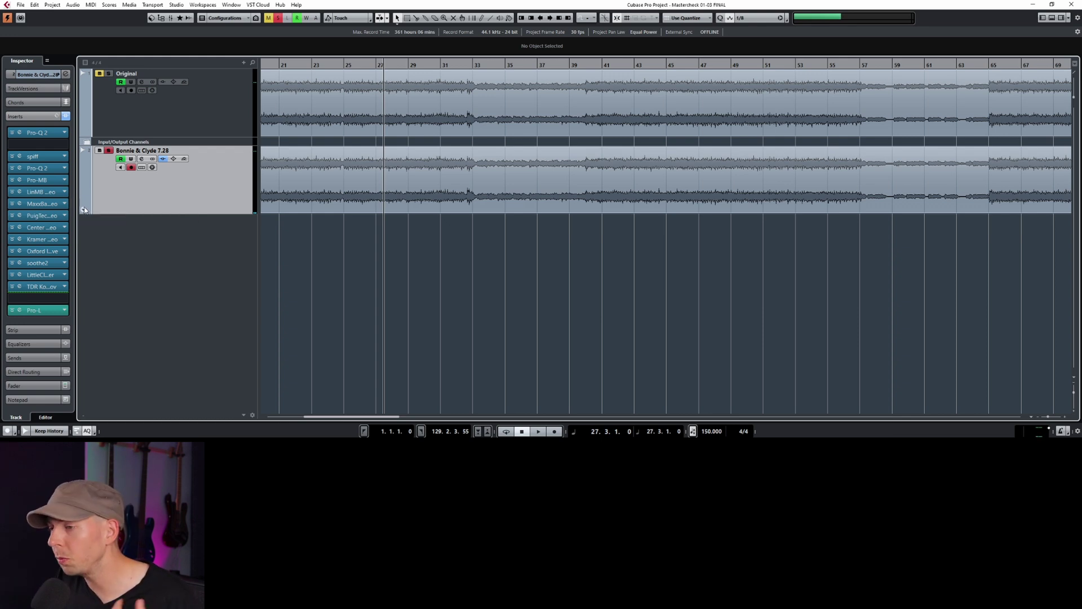
- Show the Bonnie & Clyde track's volume automation lane across the whole song
click(83, 206)
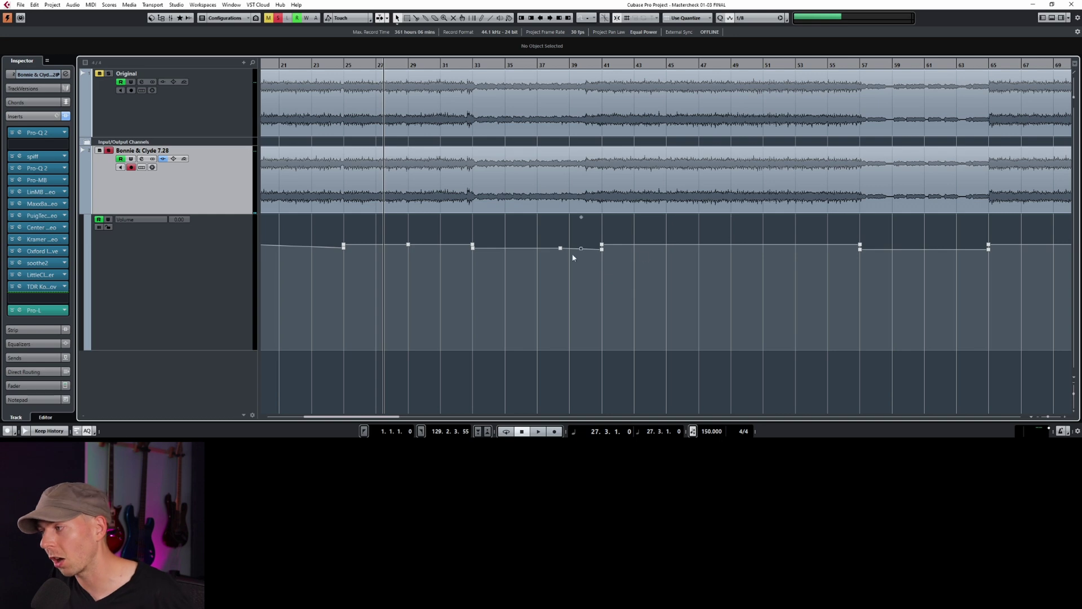
key(g)
key(g)
key(g)
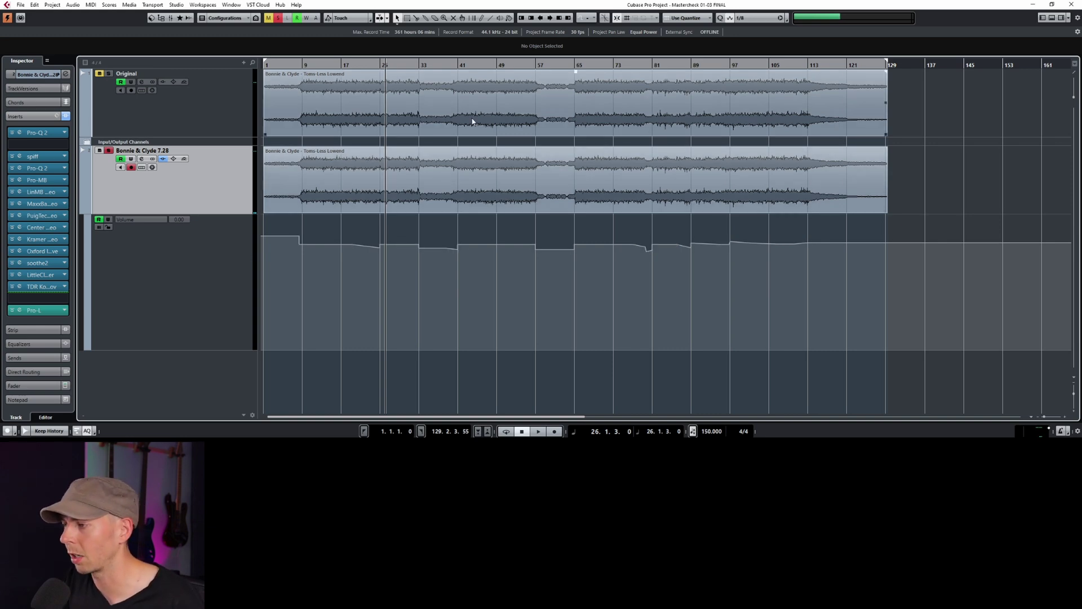
- Play the song from bar 38 to hear the volume automation change at bar 41
click(443, 65)
drag(443, 70, 527, 215)
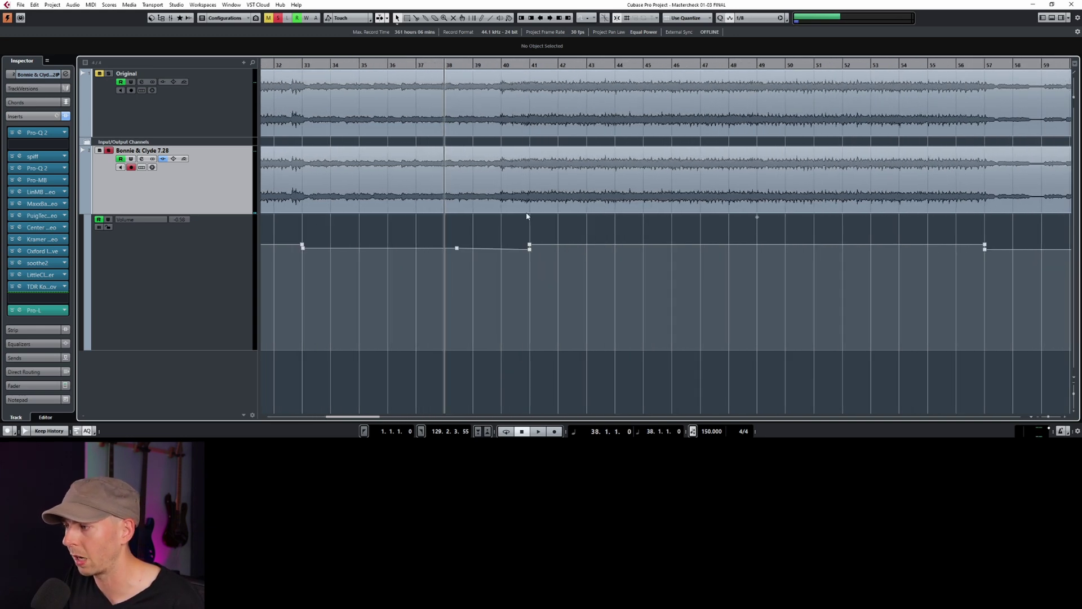
key(space)
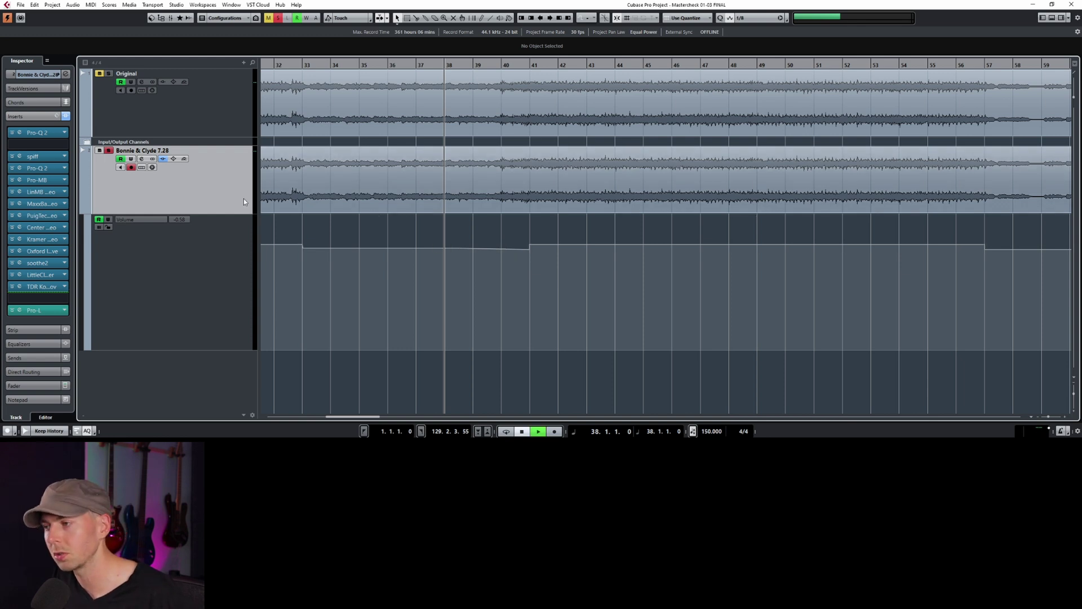
- Switch off reading of the Bonnie & Clyde track's volume automation and play the transition around bars 38 to 41 without it
click(99, 220)
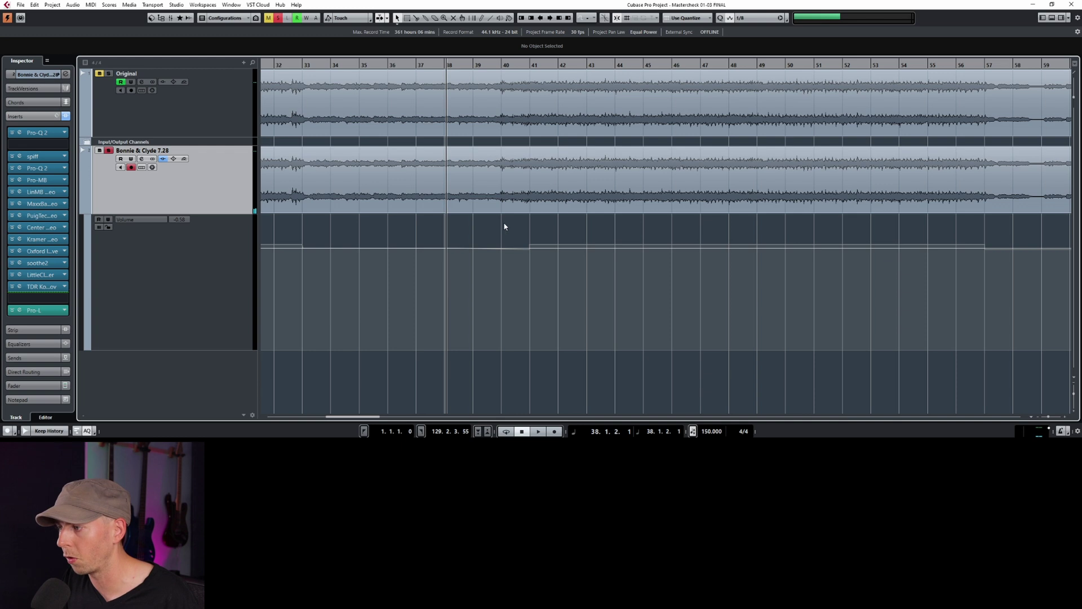
key(space)
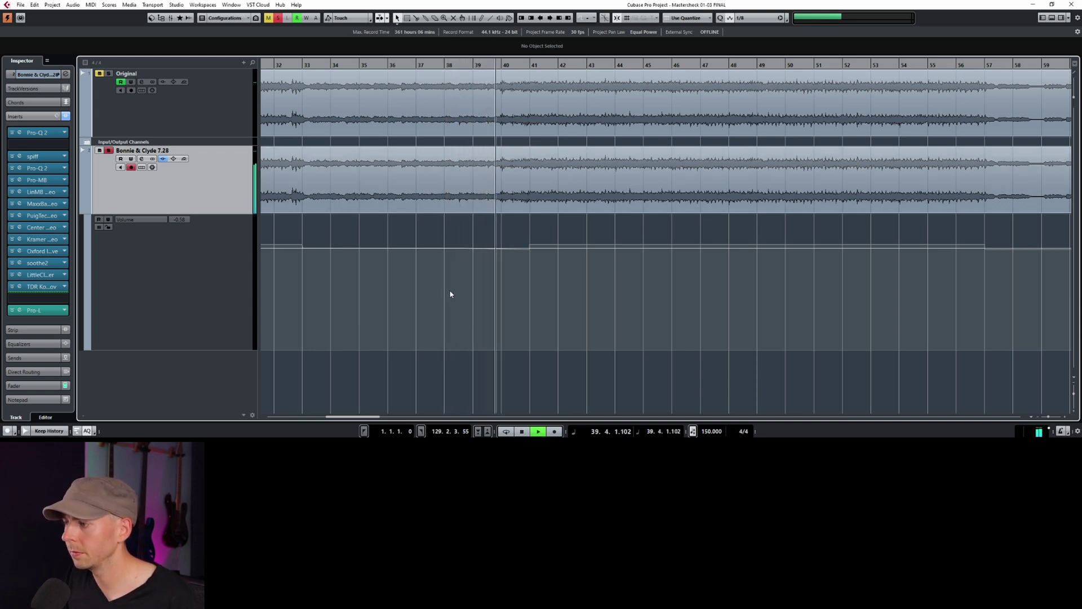
click(502, 65)
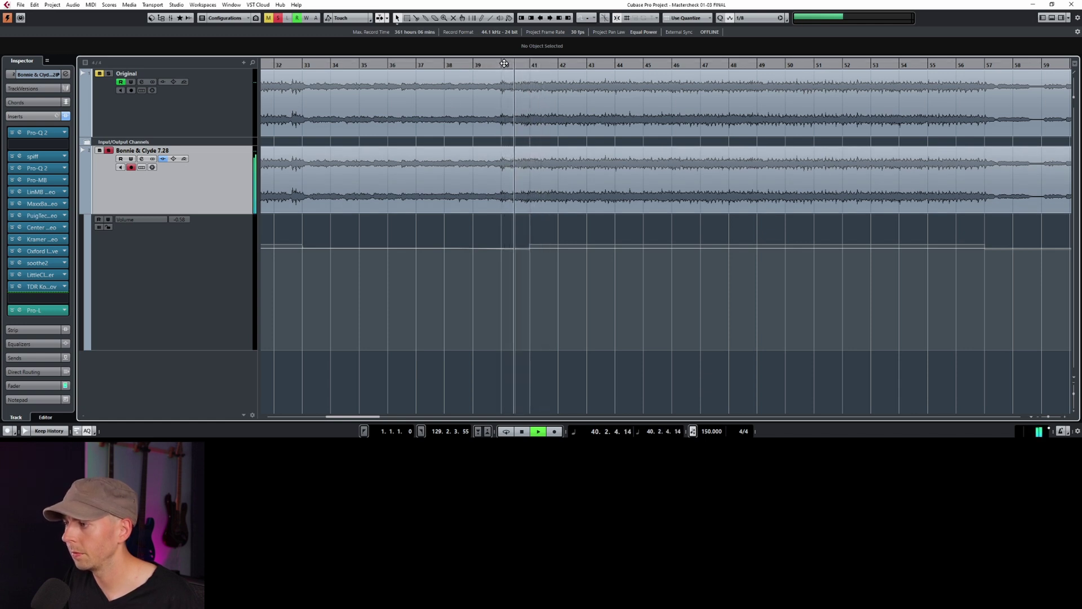
click(486, 65)
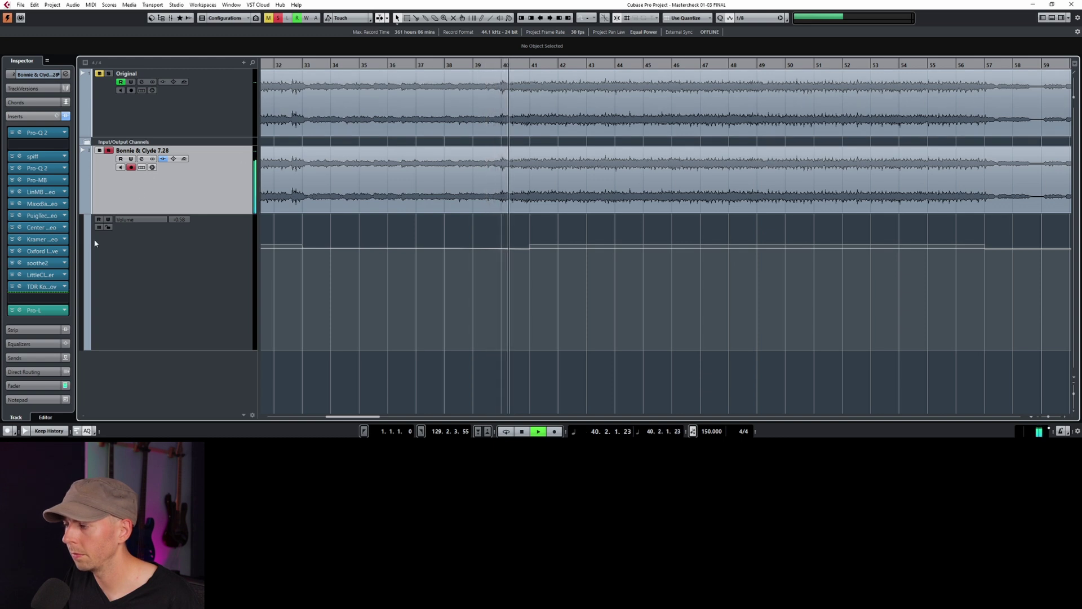
key(space)
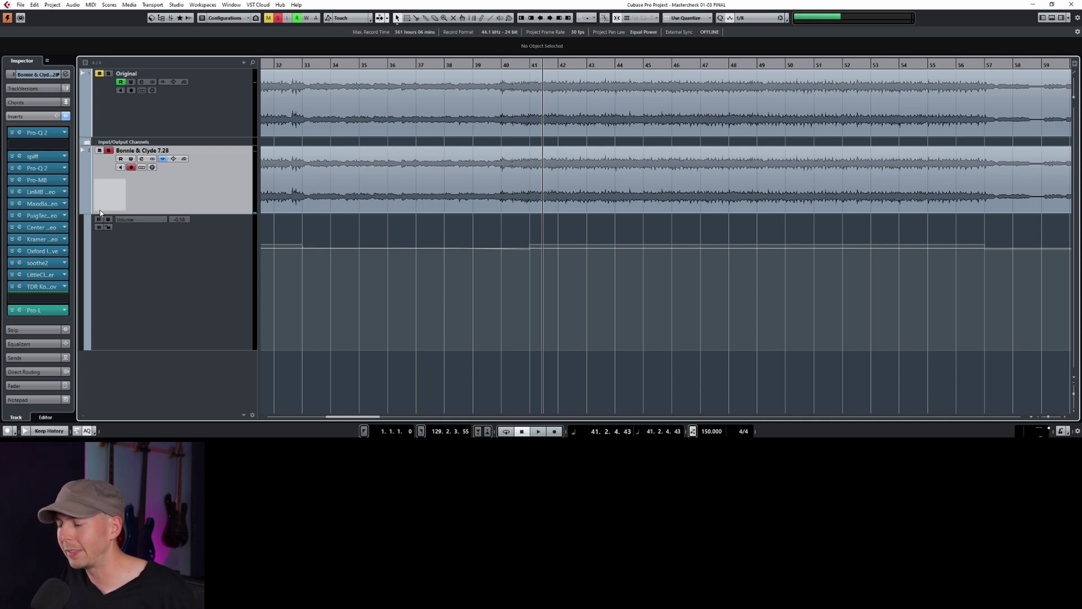
- Re-enable reading of the volume automation and play from about bar 38 through the level change at bar 41
click(98, 219)
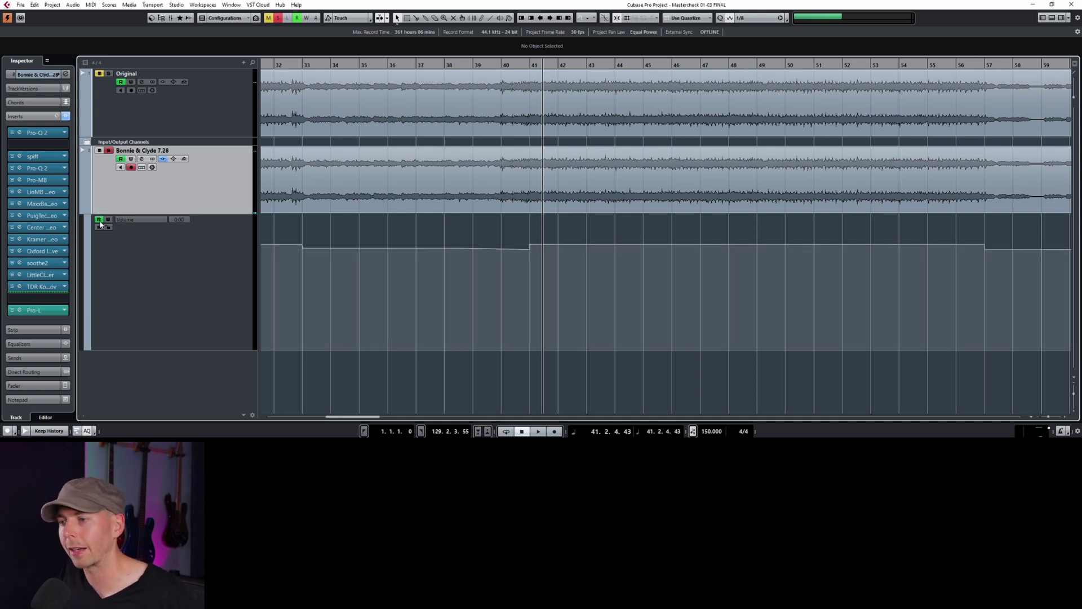
click(529, 252)
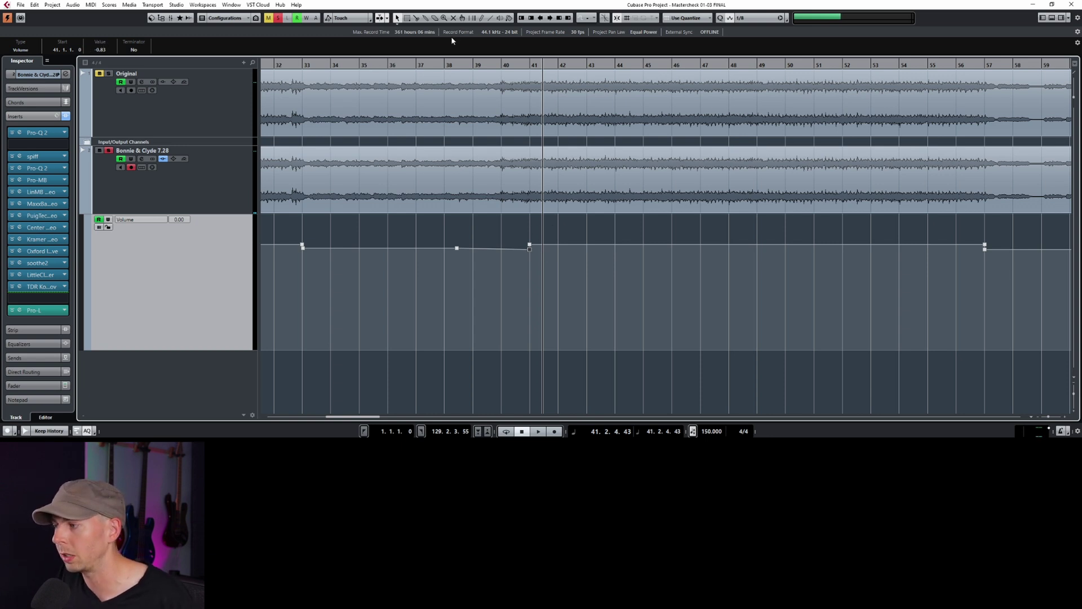
click(451, 63)
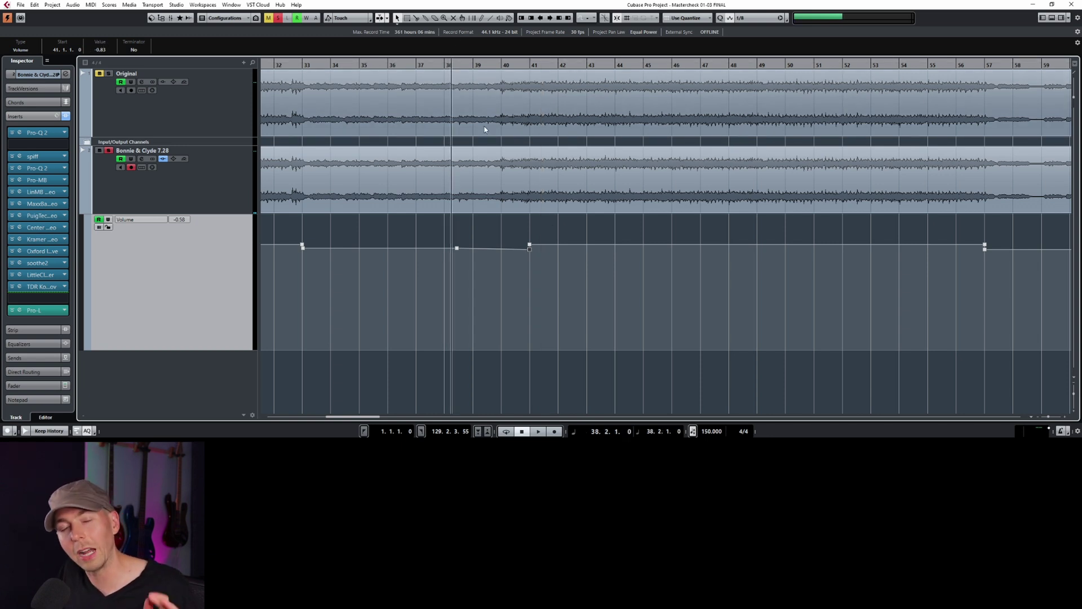
key(space)
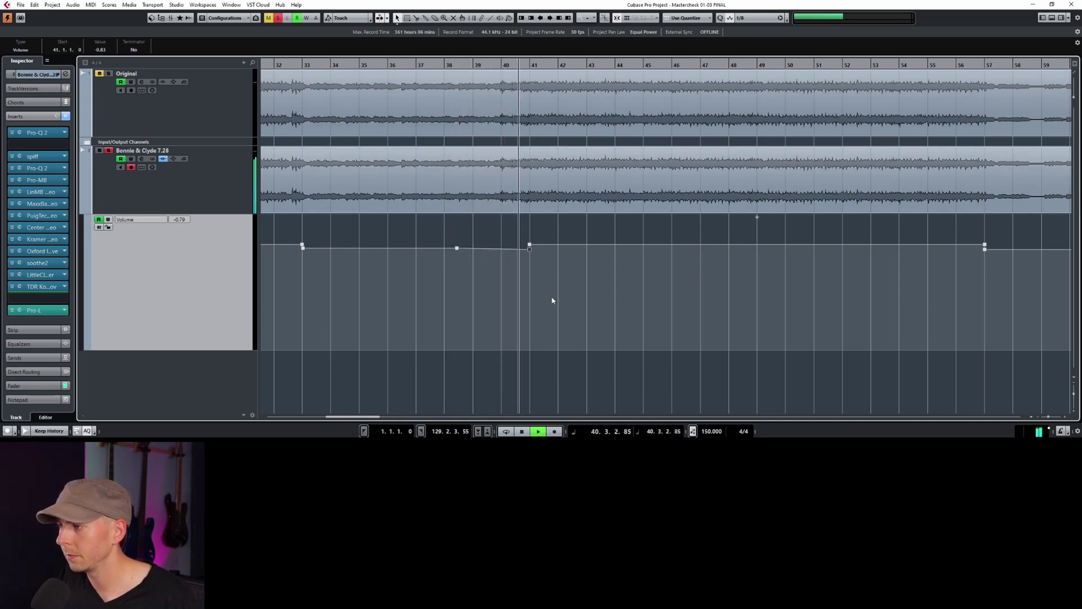
key(space)
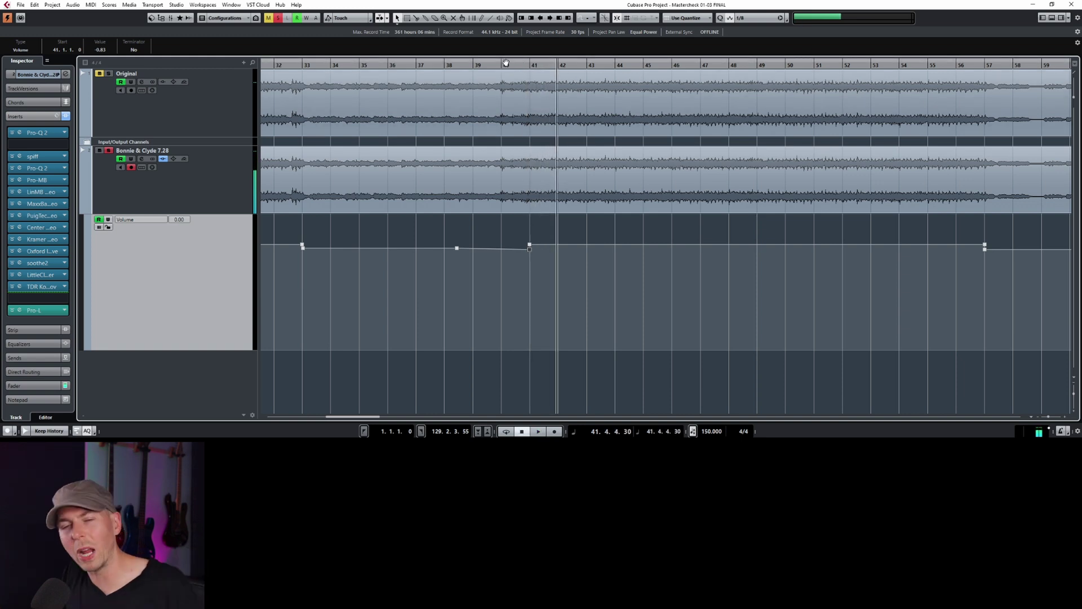
- Raise the upper volume automation point at bar 41 to 1.16 and play the transition
drag(521, 232, 531, 246)
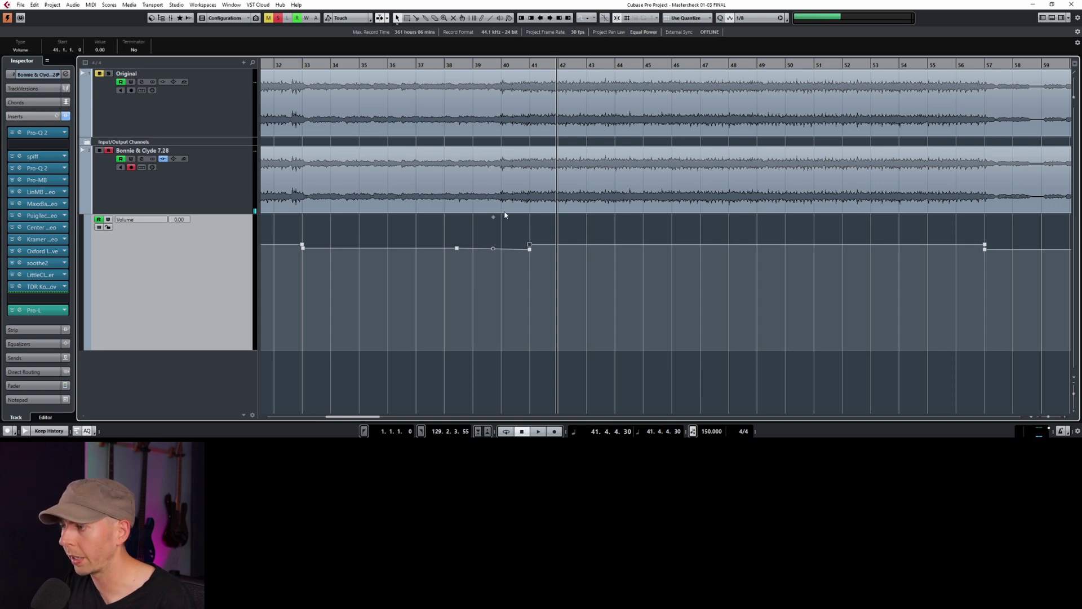
scroll(99, 50, up, 6)
key(space)
click(479, 65)
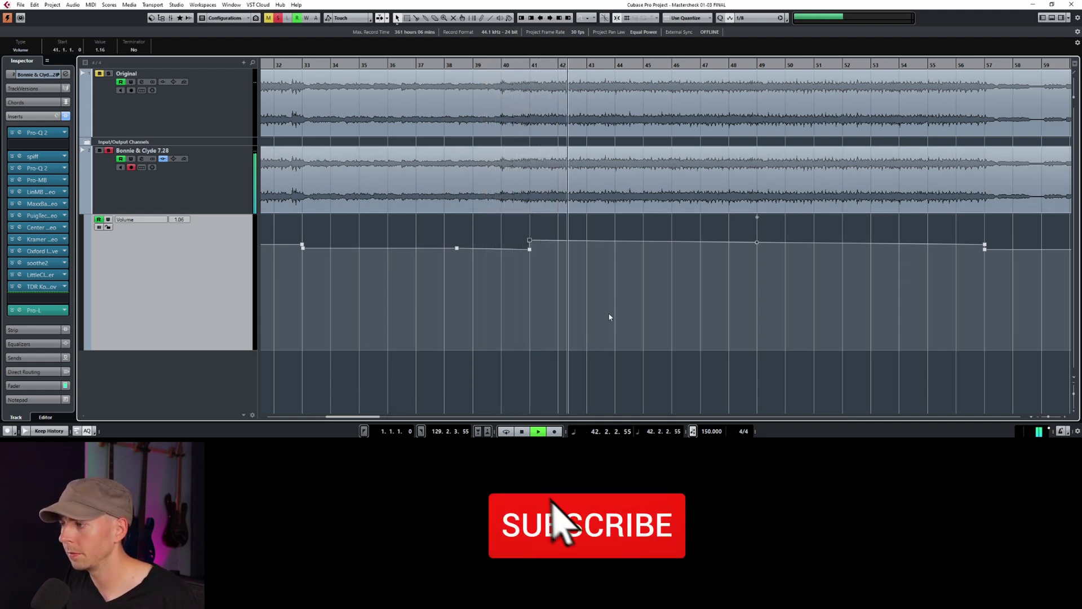
key(space)
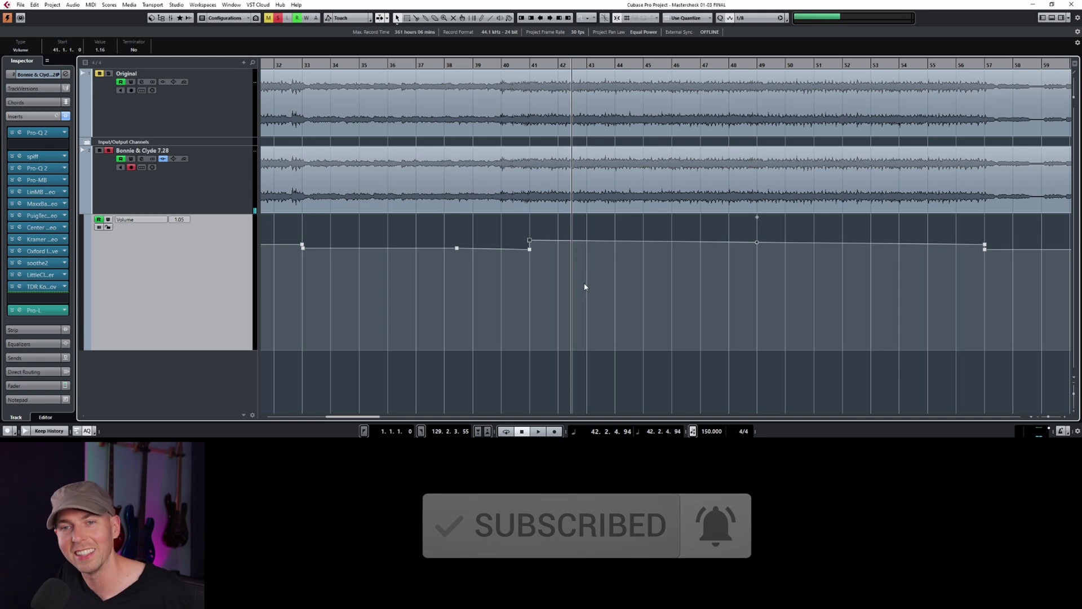
- Hide the track's automation lane and insert the MaxxBass Stereo plug-in in the empty second insert slot
click(86, 210)
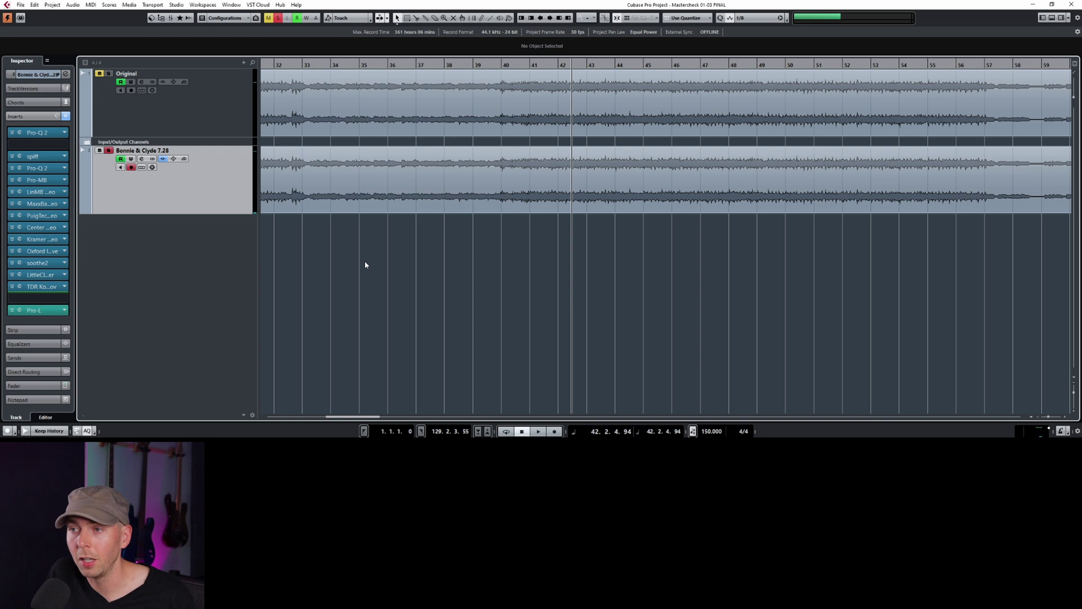
click(44, 144)
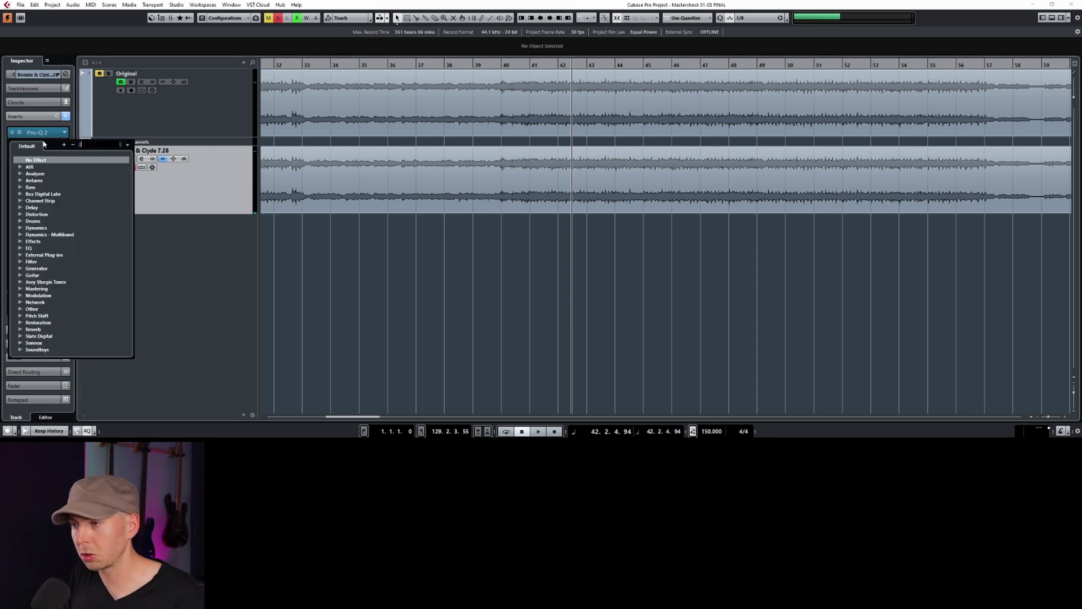
text(maxx)
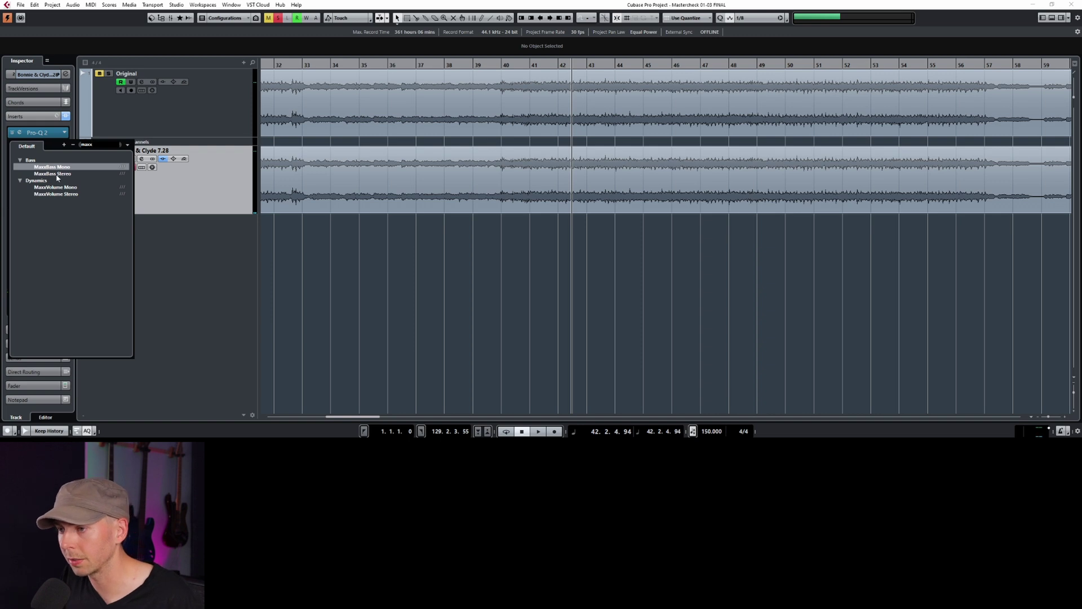
click(59, 176)
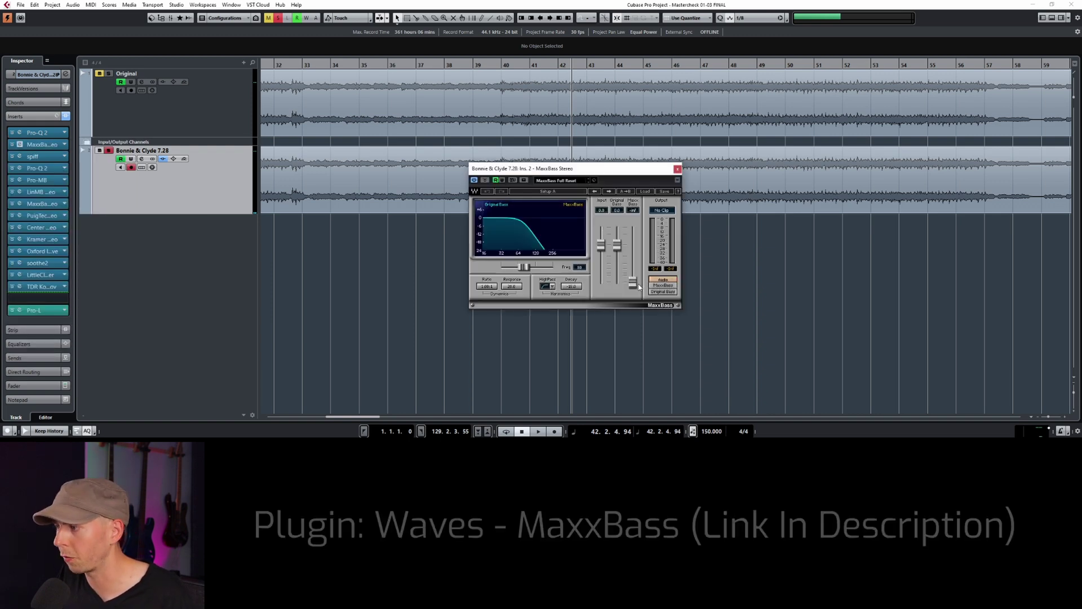
click(662, 291)
- Load the Light preset in MaxxBass and lower its MaxxBass level to -17.0
click(646, 192)
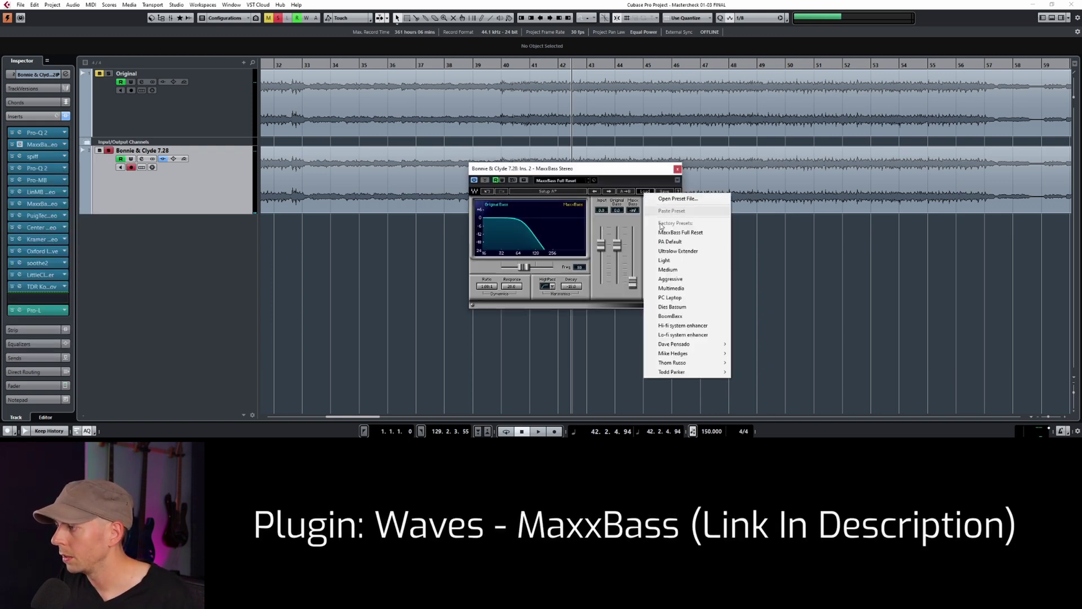
click(668, 259)
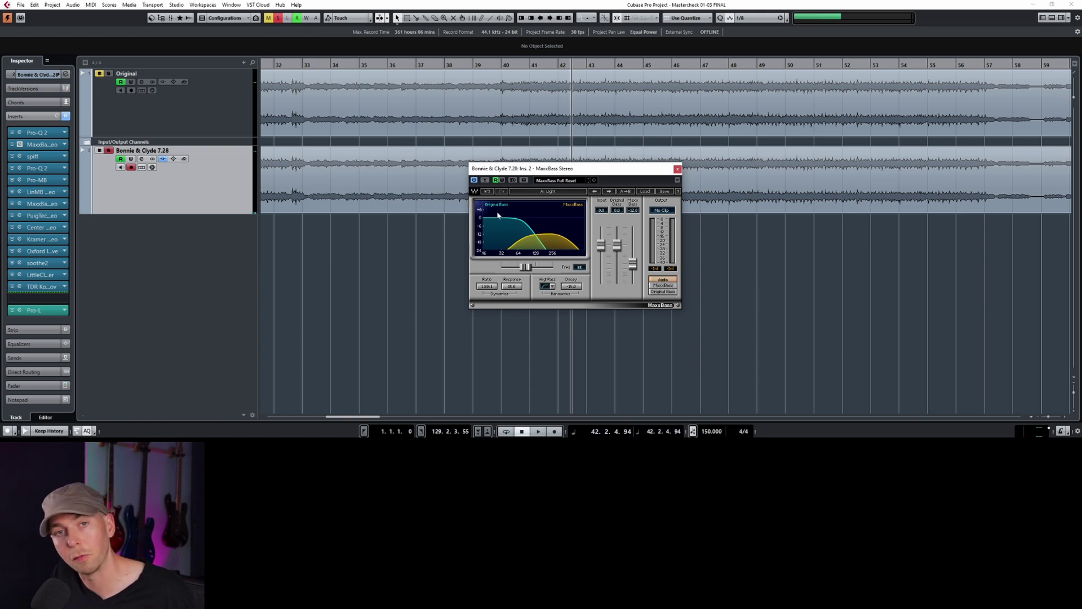
drag(633, 264, 632, 269)
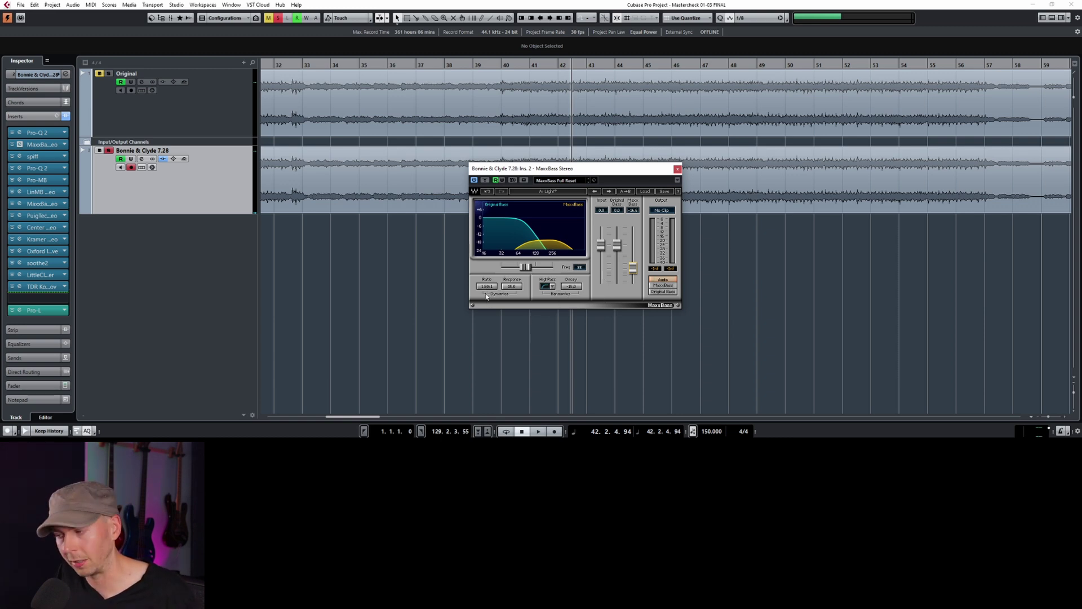
right_click(623, 268)
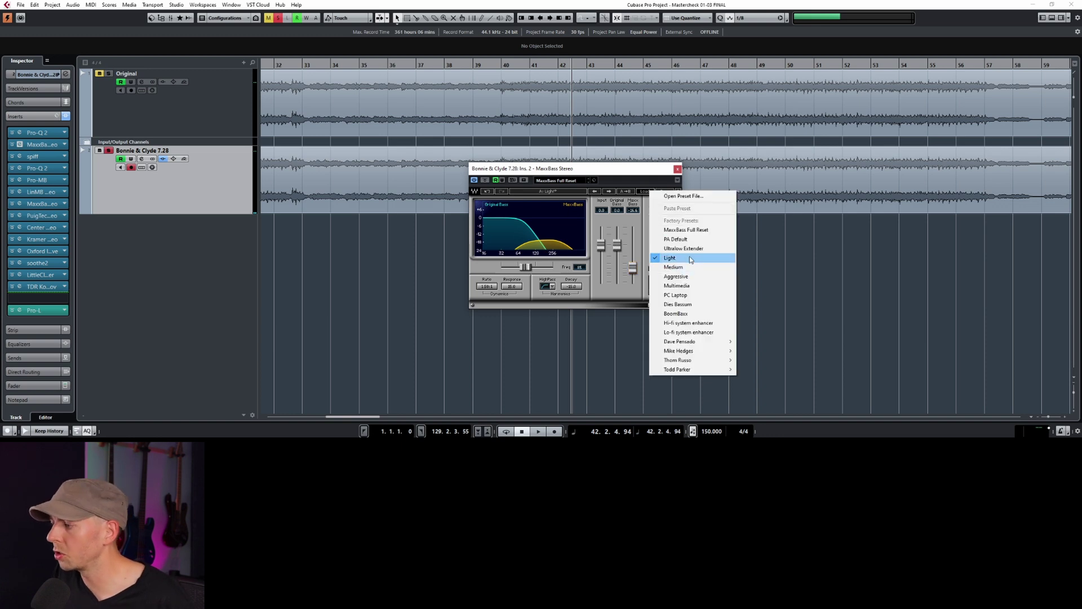
click(688, 255)
drag(632, 264, 633, 269)
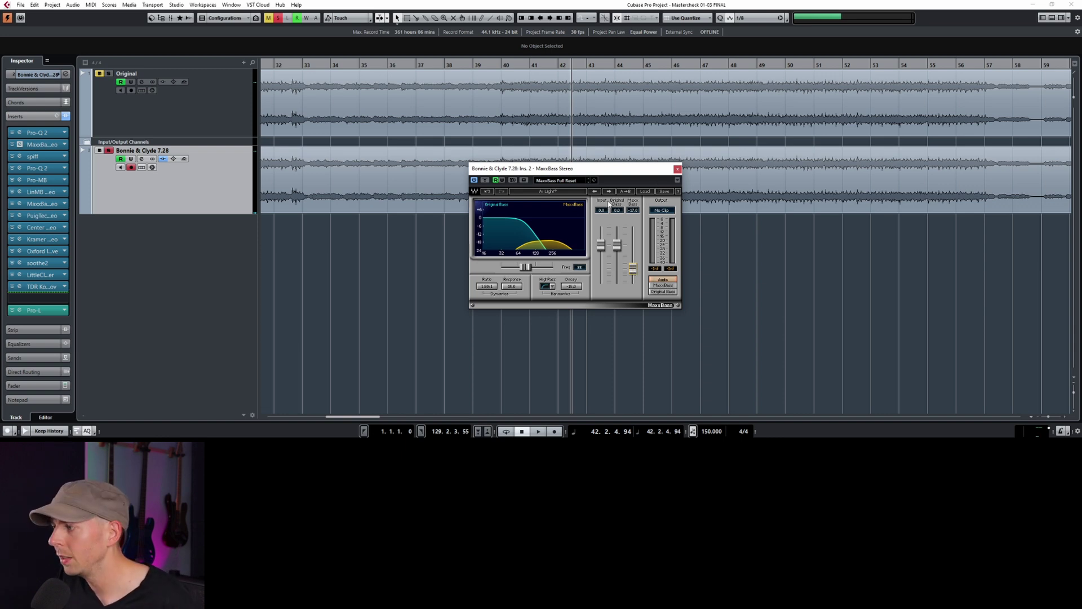
- Move the MaxxBass window clear of the waveform, bypass the effect and enable automation writing for the plug-in
drag(611, 169, 556, 250)
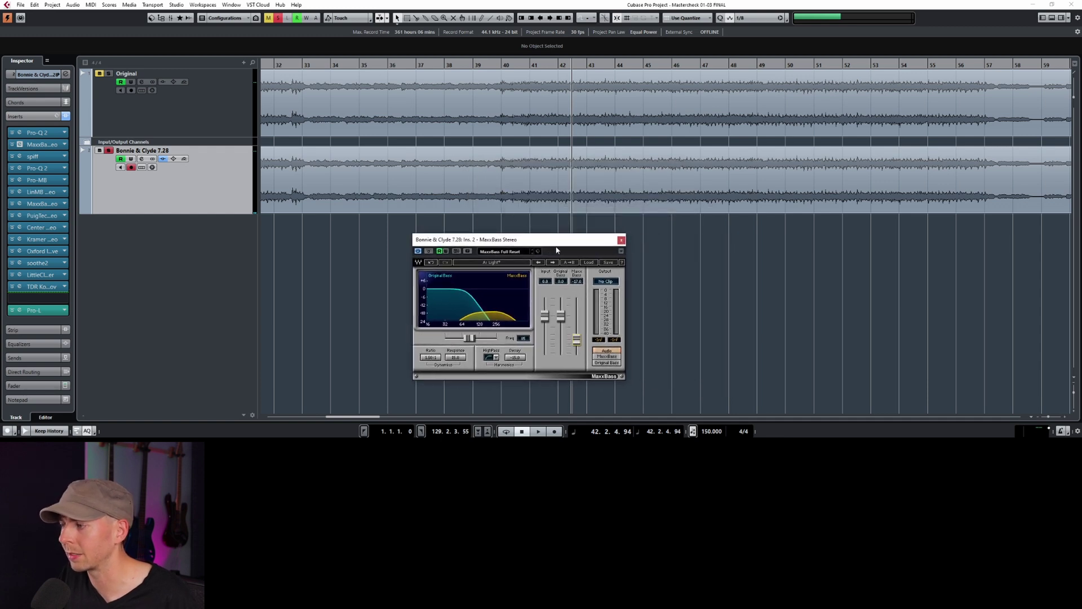
click(446, 251)
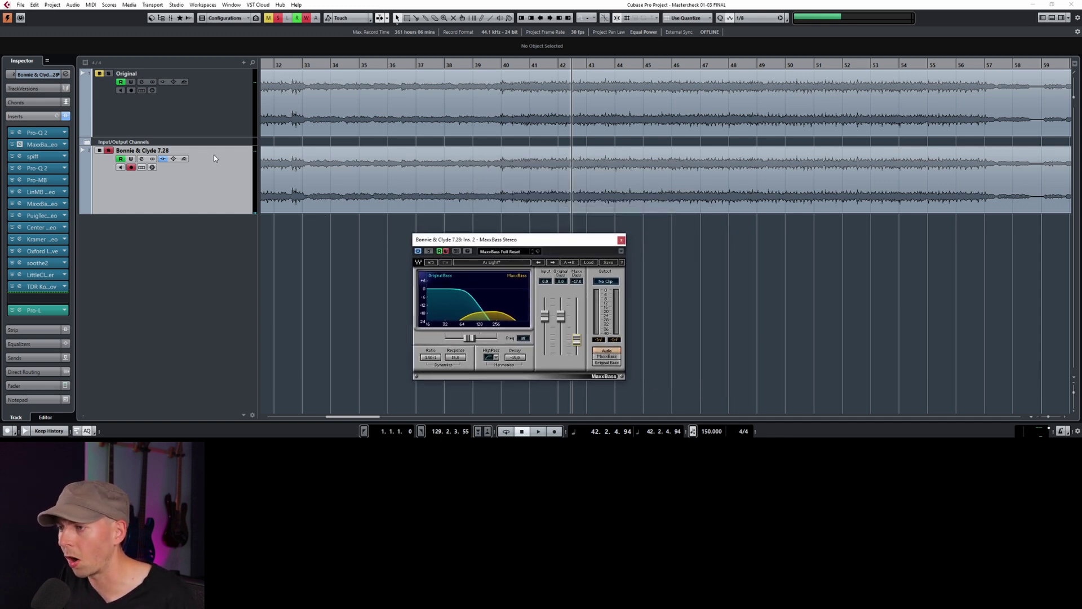
click(446, 251)
click(428, 251)
click(446, 252)
- Record automation from 38.4.3 that takes MaxxBass out of bypass around bar 41
drag(473, 64, 468, 59)
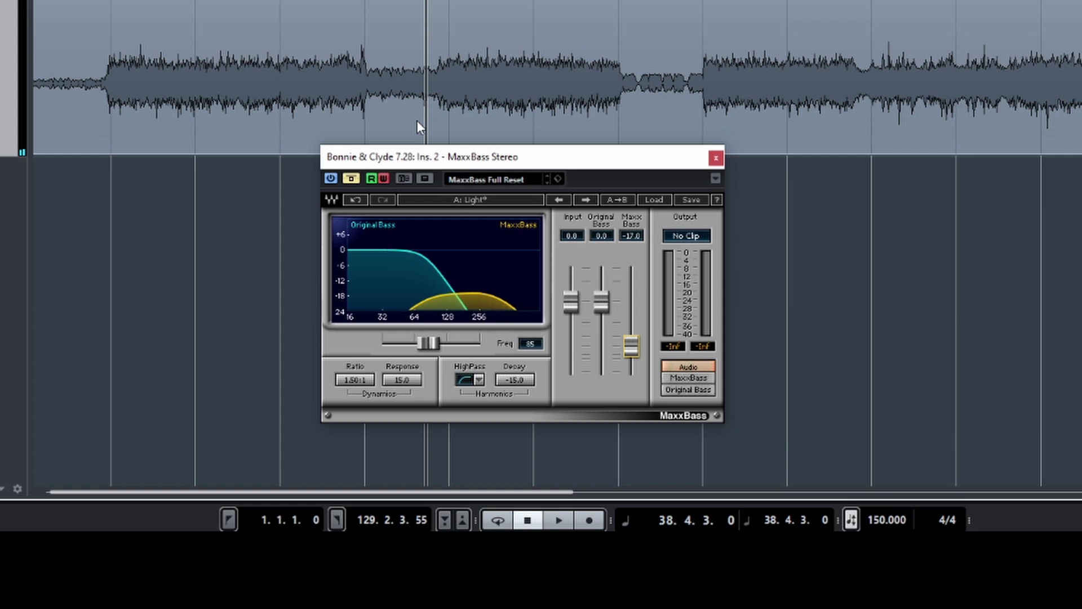
key(space)
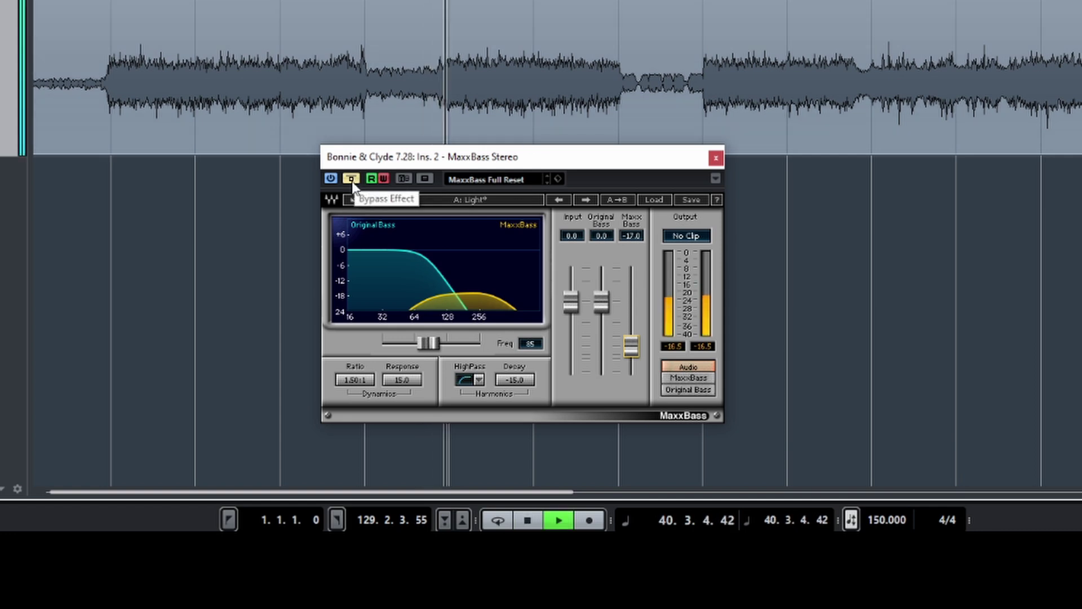
click(350, 178)
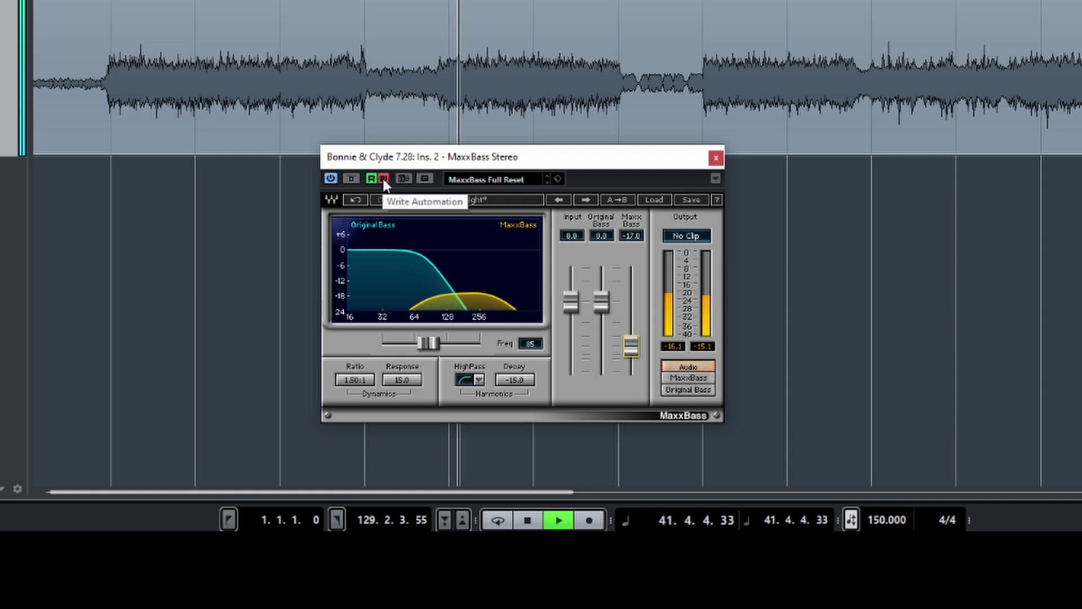
key(space)
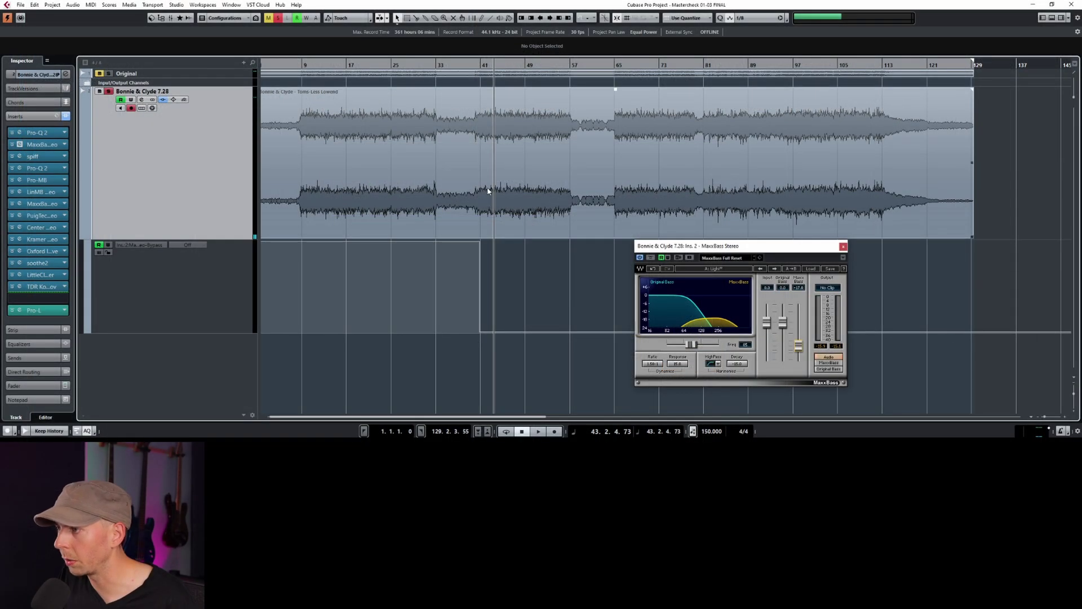
- Align the MaxxBass bypass-off automation point to bar 41 while playing the transition, and close the plug-in window
scroll(488, 191, up, 5)
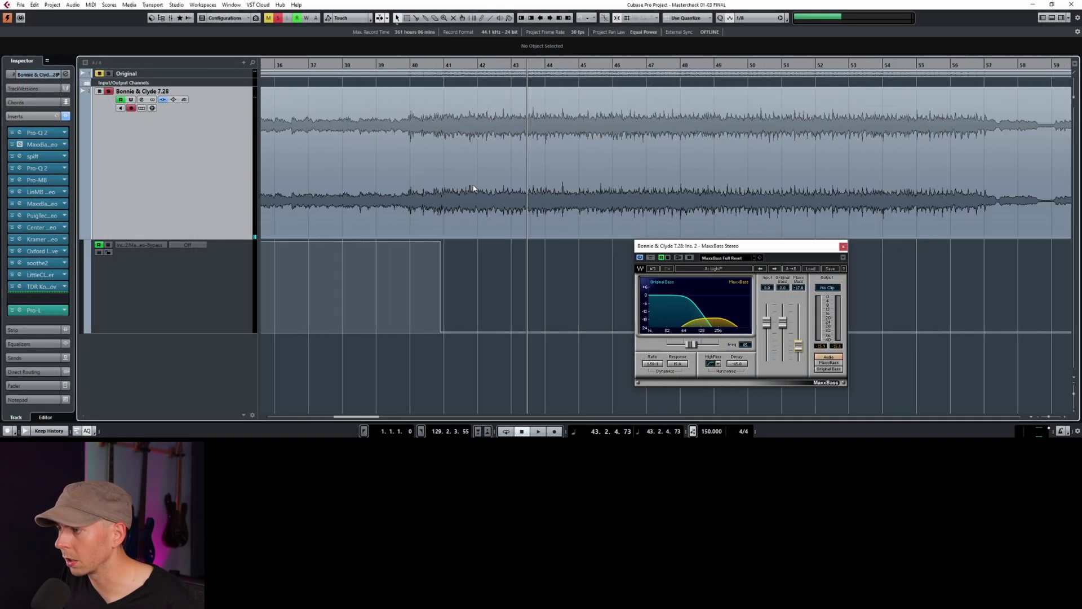
click(416, 68)
key(space)
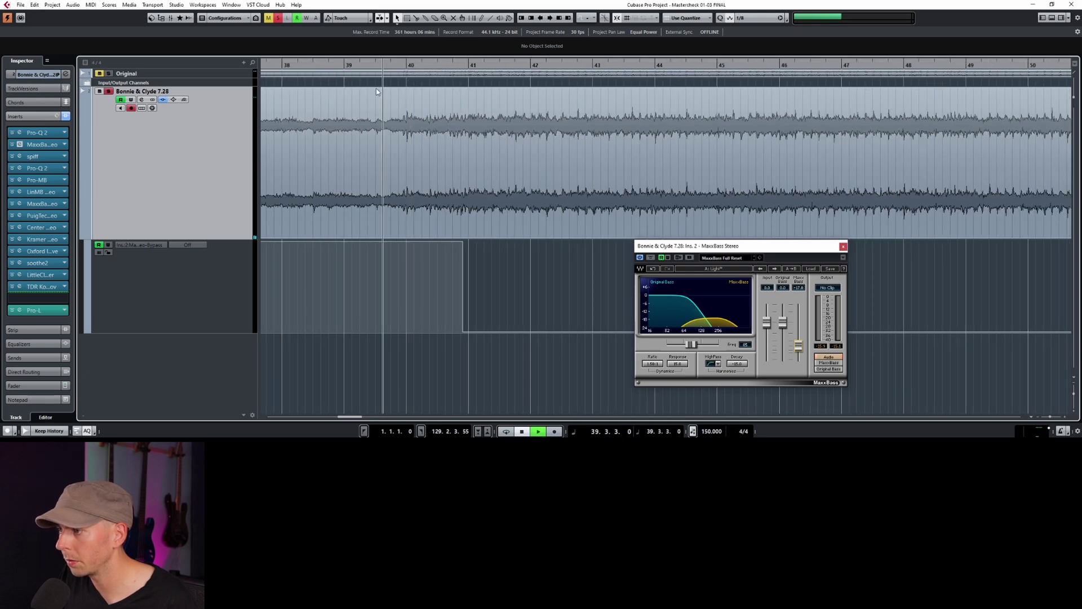
scroll(462, 290, up, 2)
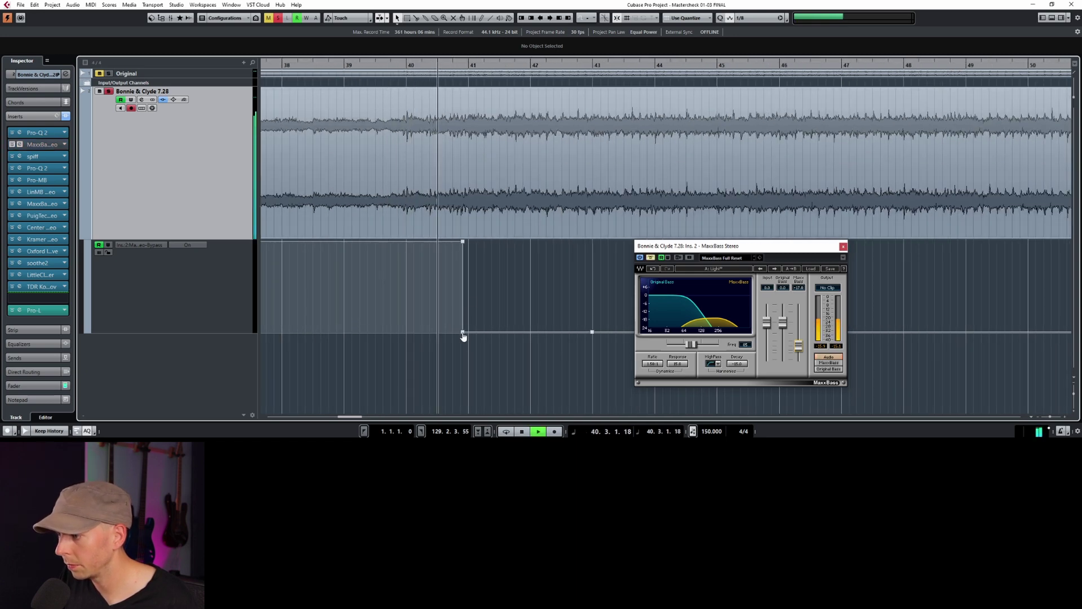
click(463, 333)
drag(463, 333, 467, 332)
key(space)
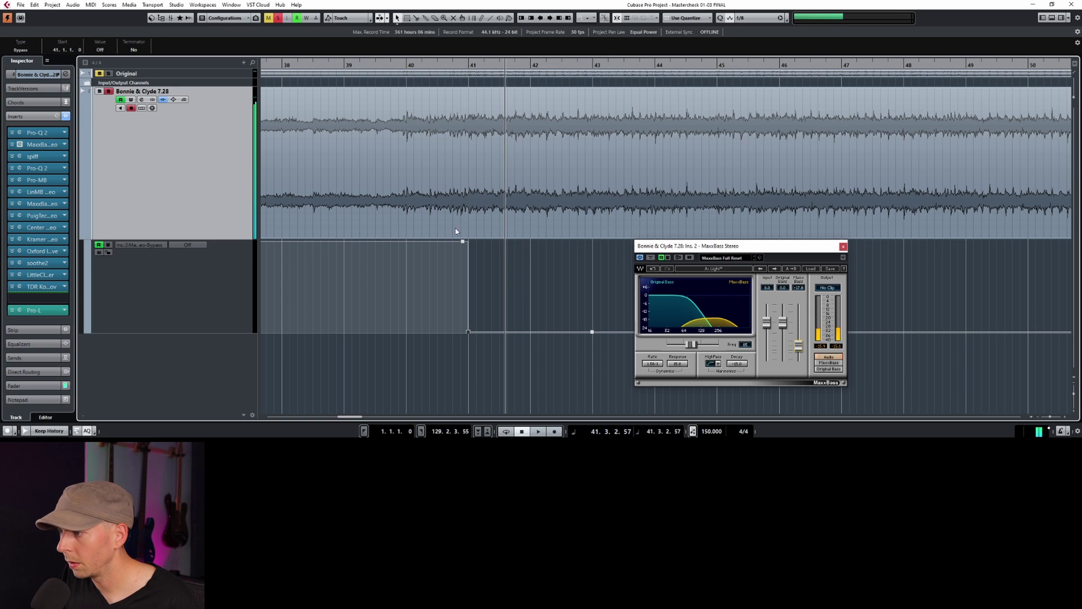
click(844, 246)
- Record automation from 55.2.3 that bypasses MaxxBass again around bar 57, where the section ends
drag(377, 66, 371, 50)
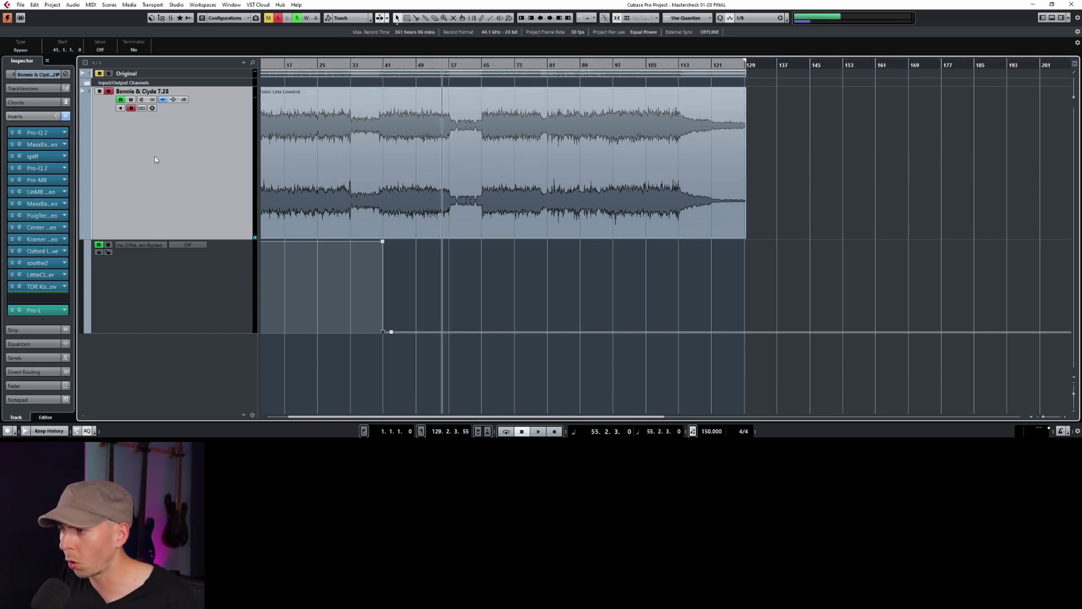
click(19, 145)
click(109, 245)
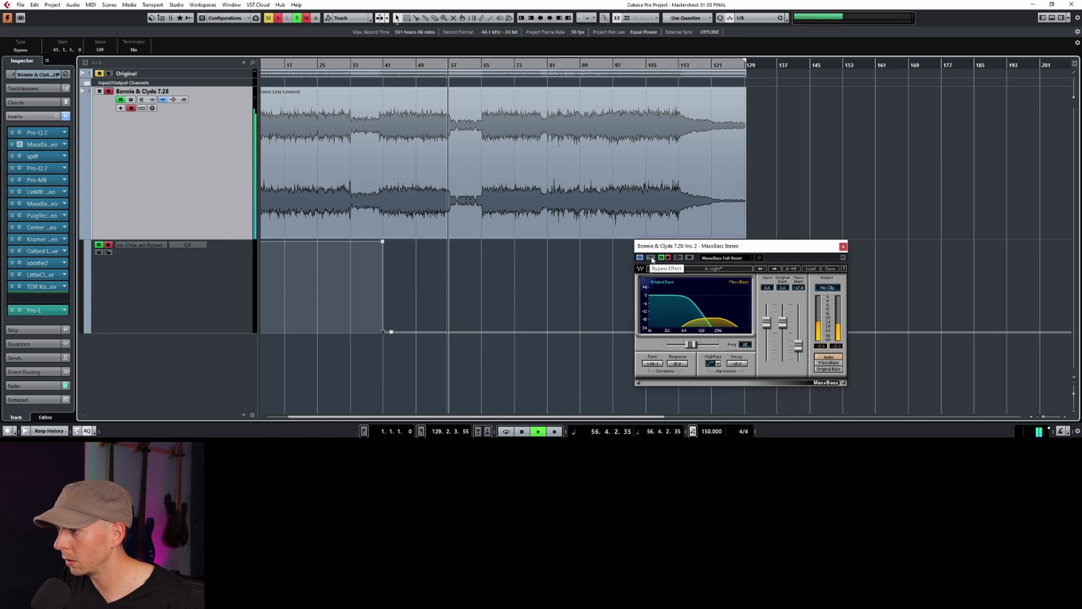
click(651, 258)
key(space)
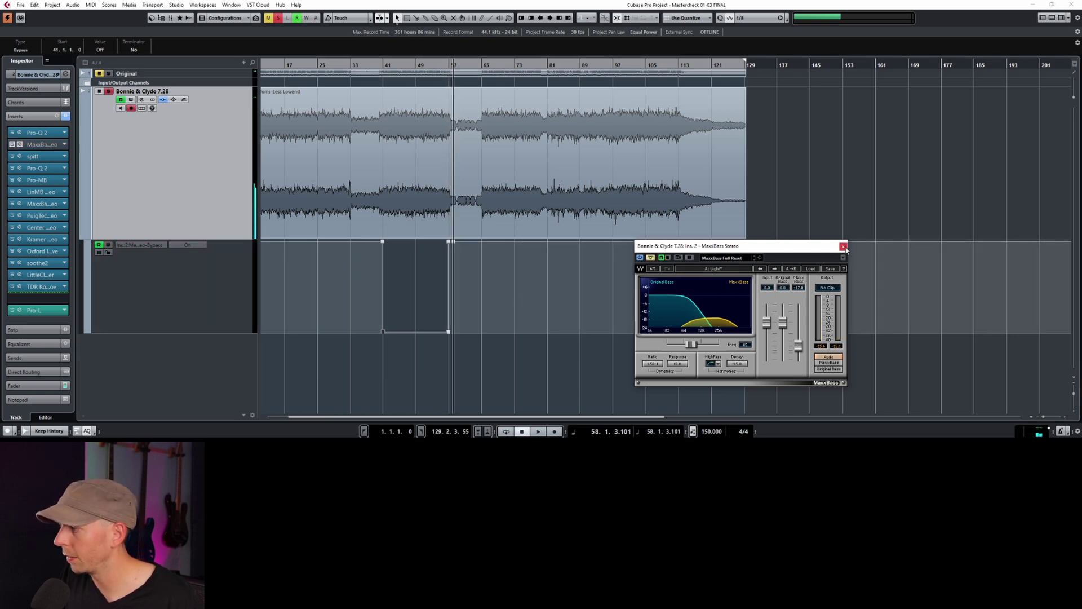
- Close the MaxxBass window, align the automation point that bypasses it again to bar 57, and play through that transition
click(842, 248)
scroll(458, 275, up, 6)
mouse_move(416, 243)
mouse_down()
mouse_move(449, 243)
mouse_move(432, 241)
mouse_up()
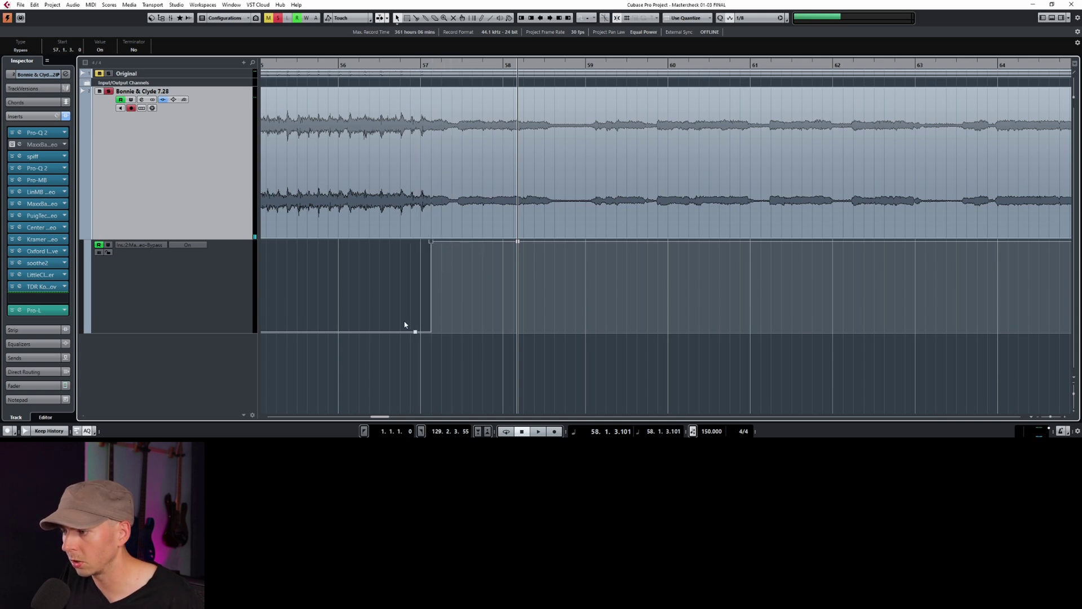
drag(273, 63, 274, 45)
key(space)
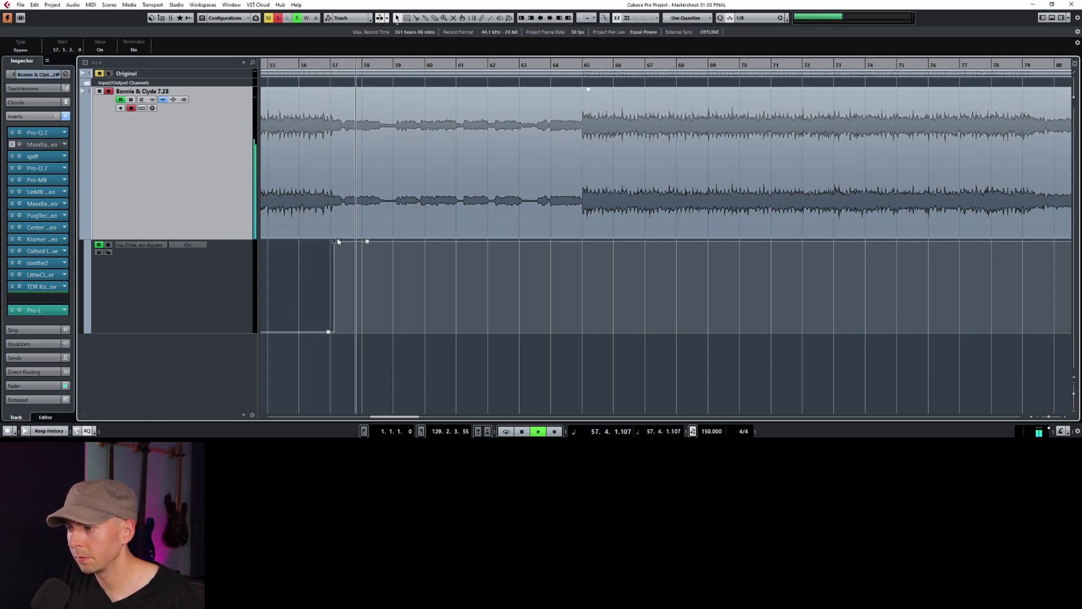
key(space)
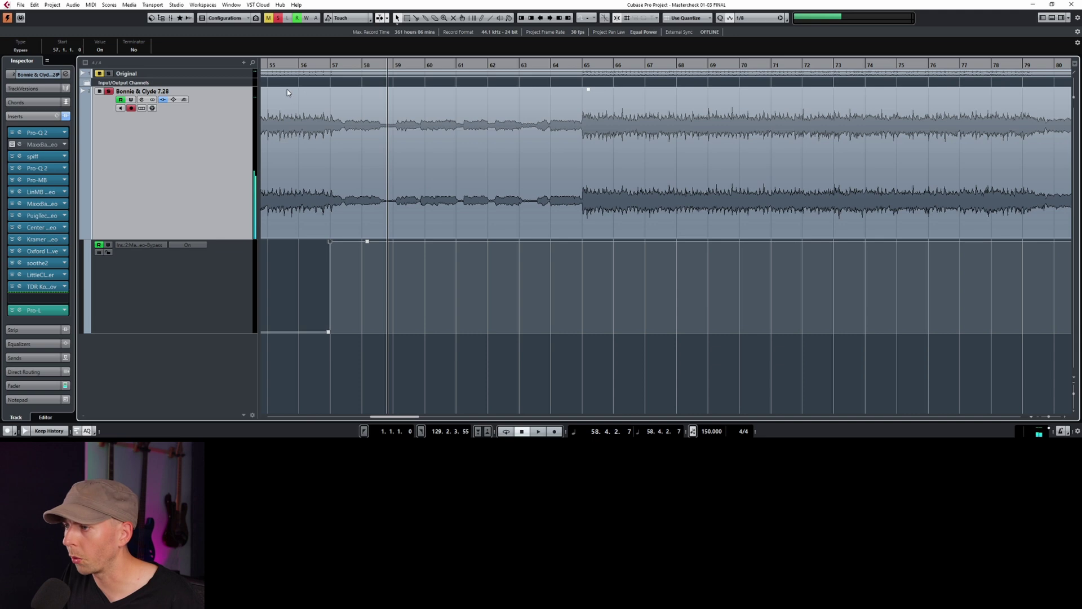
drag(283, 66, 455, 107)
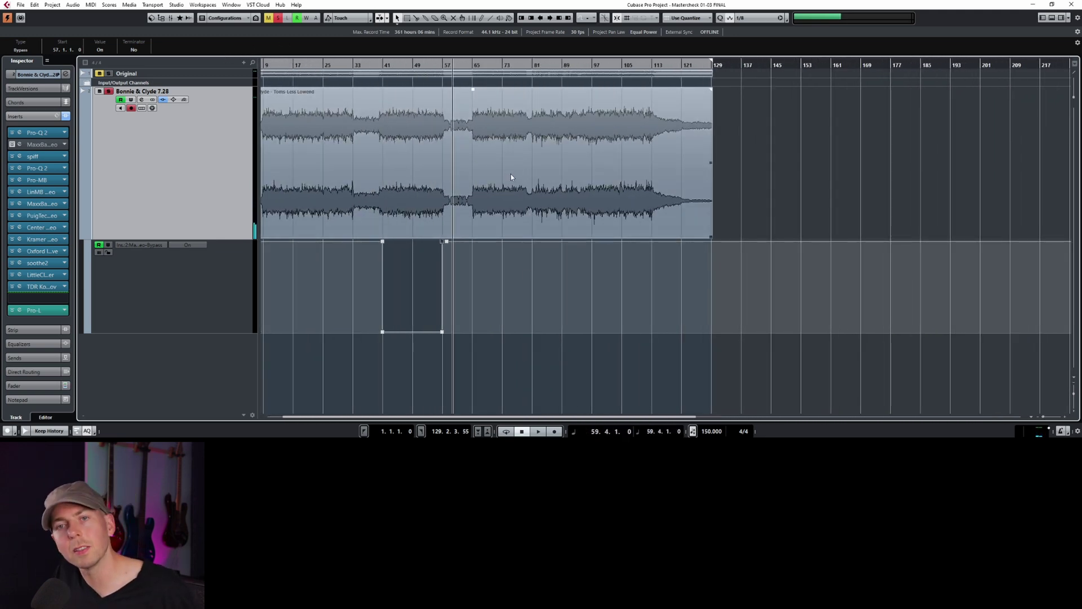
key(space)
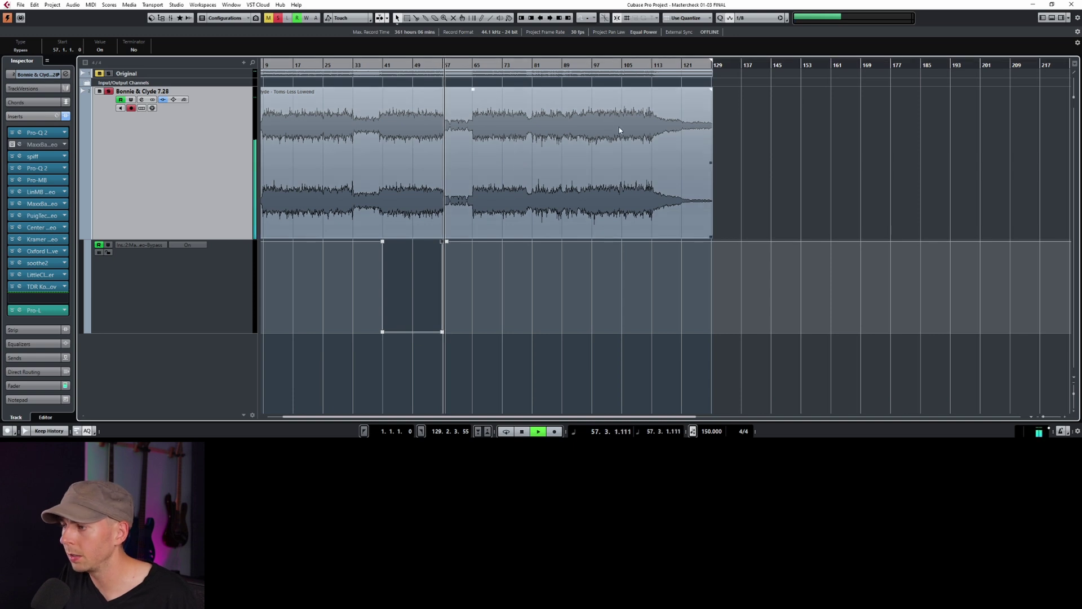
key(space)
- Play the transition into bar 41 twice to hear the MaxxBass bypass automation at the section change
click(372, 66)
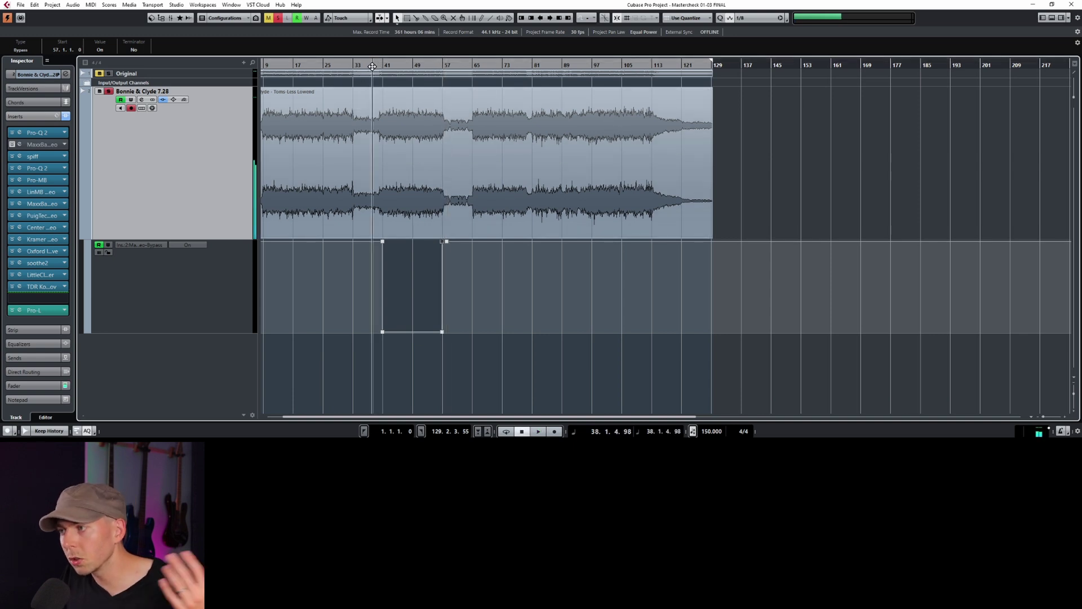
key(h)
key(h)
key(h)
key(space)
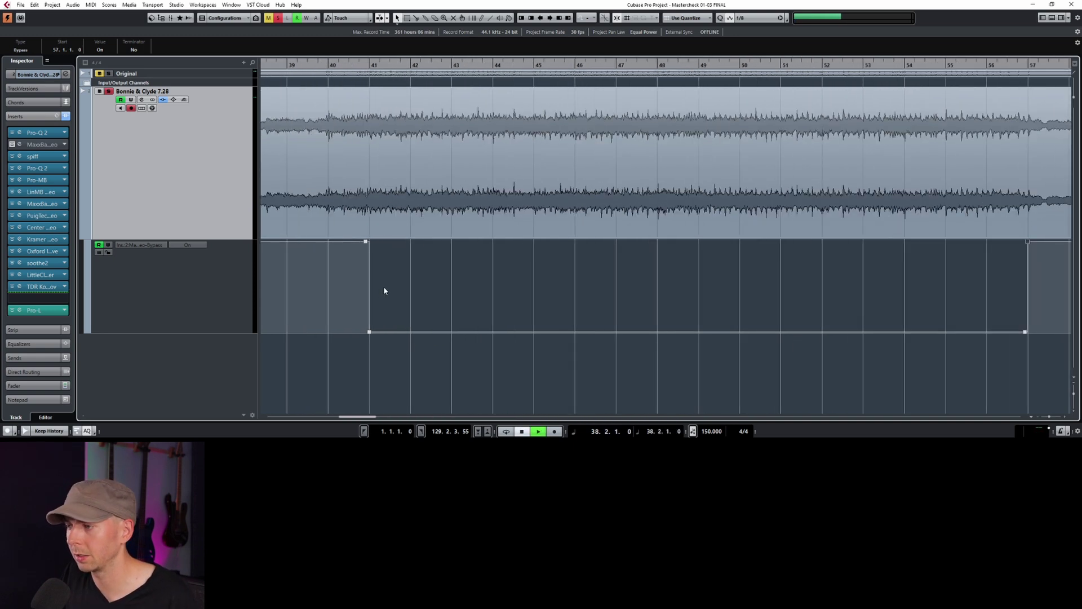
key(h)
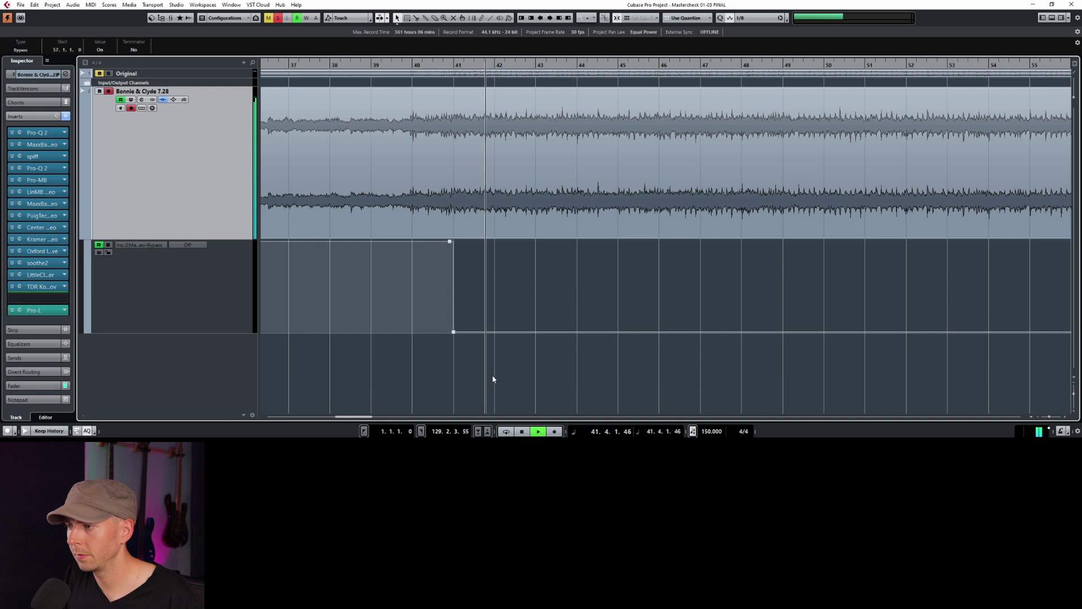
key(space)
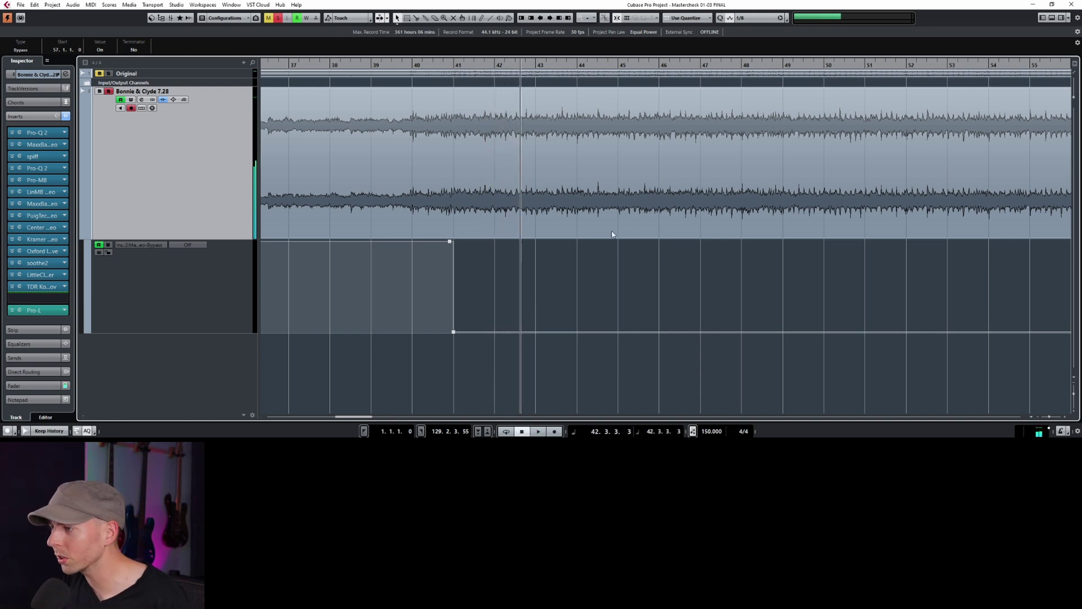
click(416, 65)
key(space)
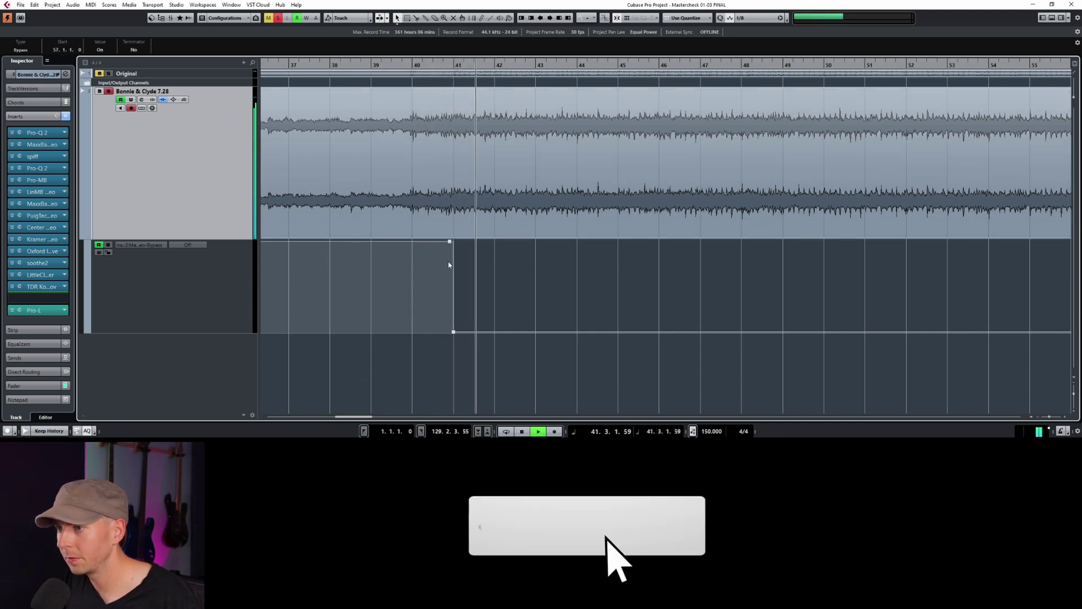
key(space)
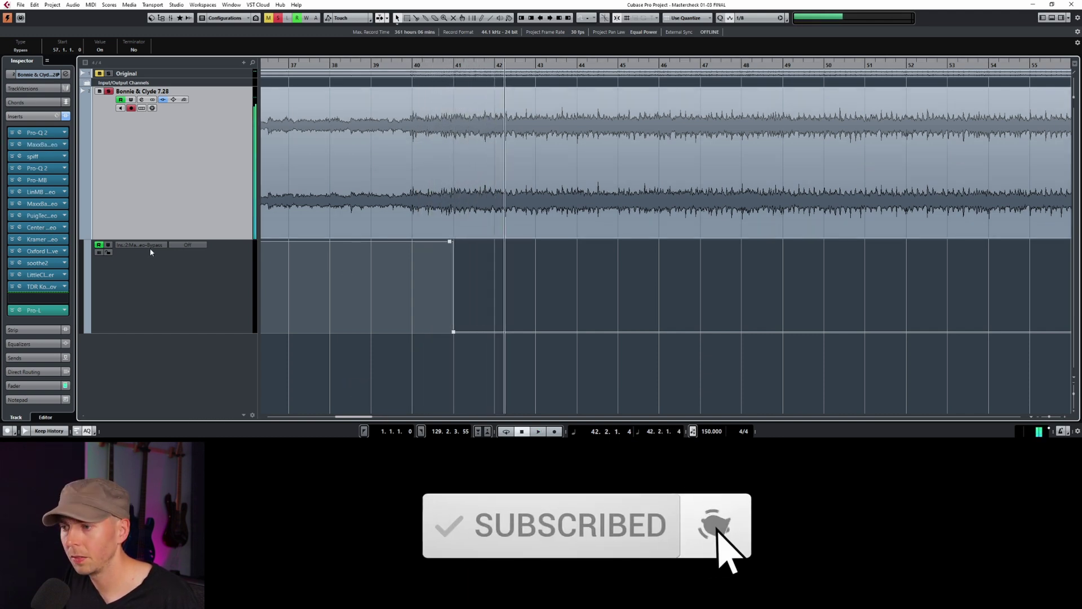
- Hide the automation lane, replace MaxxBass in insert slot 2 with StudioEQ, and move the EQ window clear of the upper waveform
click(85, 235)
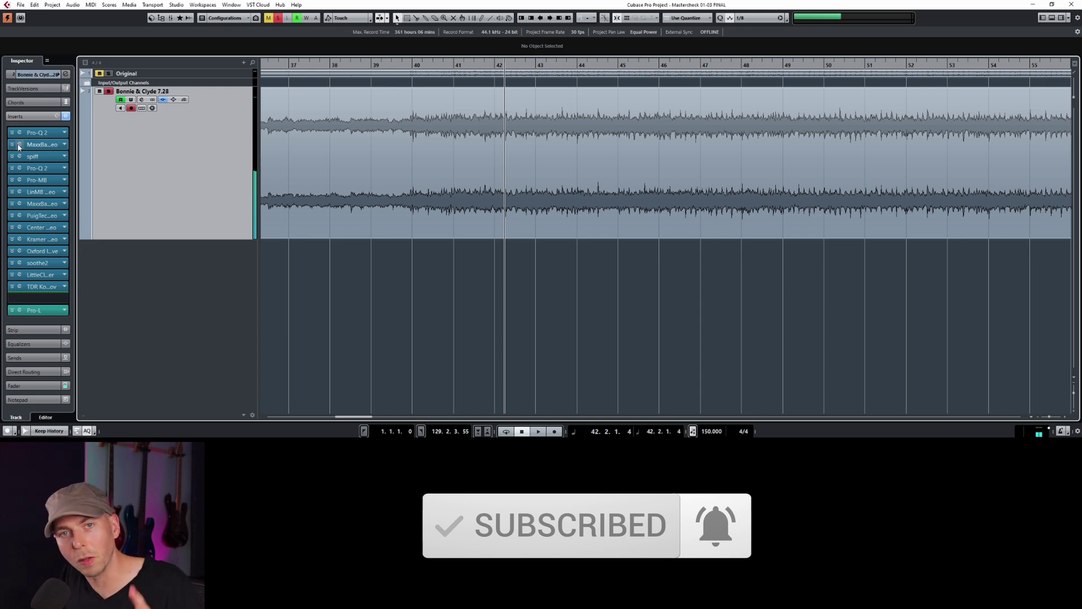
click(64, 144)
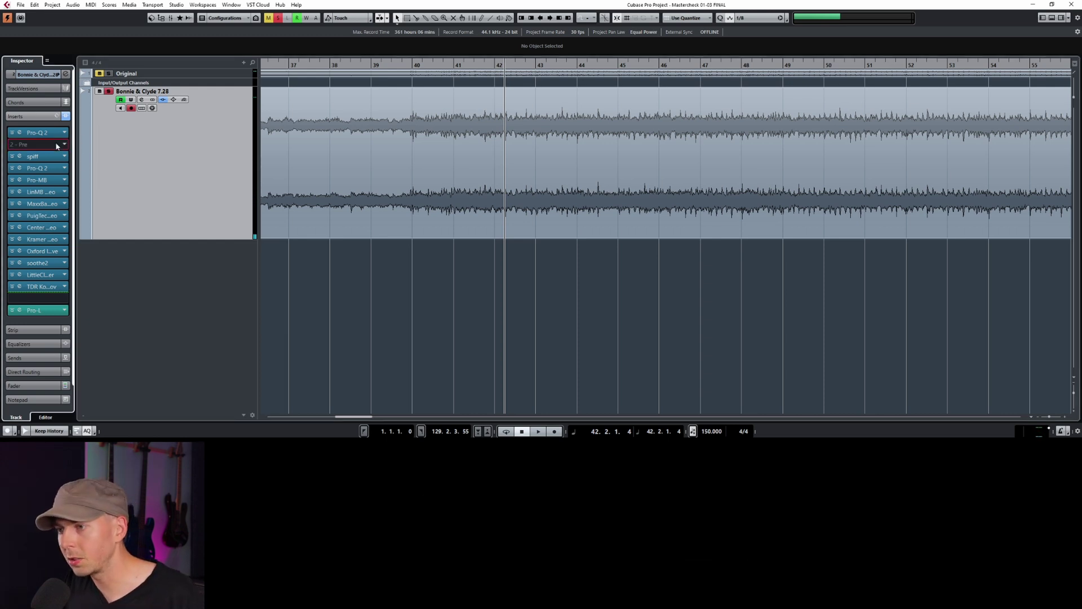
text(stud)
key(Return)
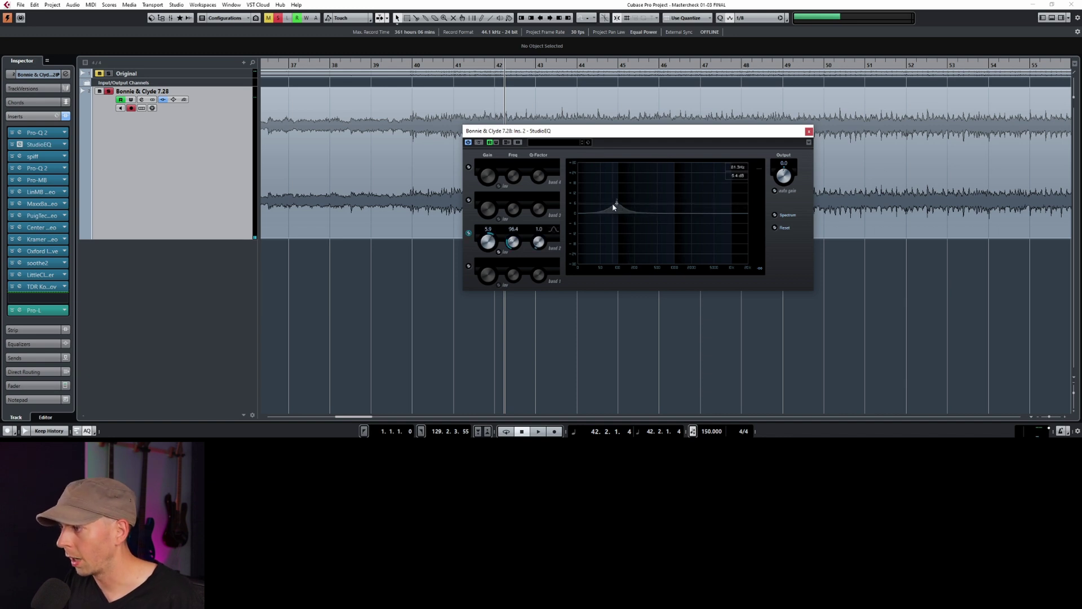
drag(636, 135, 661, 194)
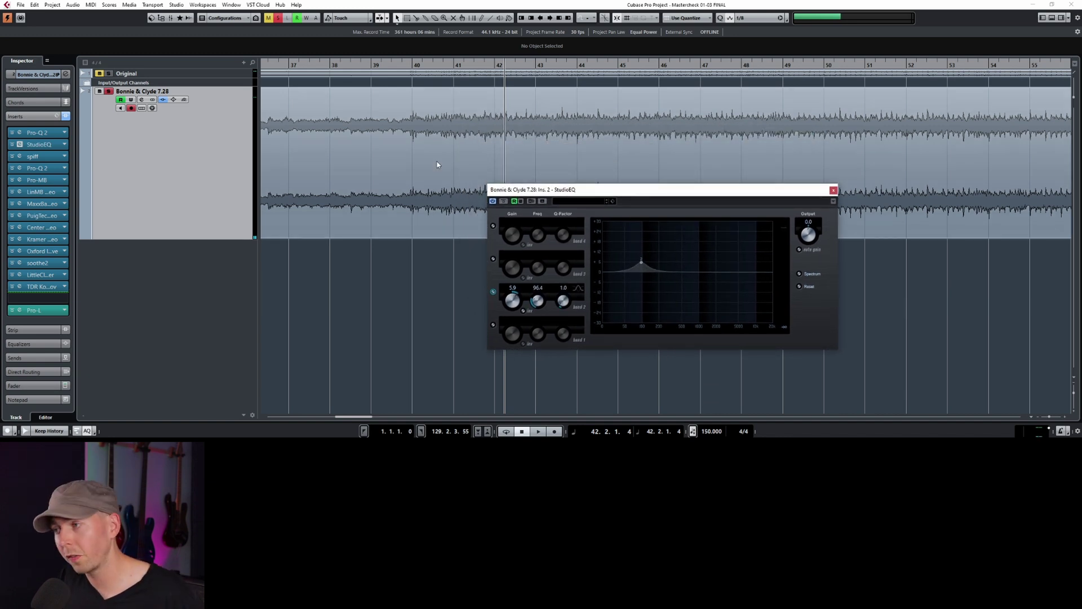
- Sweep a StudioEQ band 2 boost during playback and settle it at 2.2 dB, 74.6 Hz with a Q of 1.0
key(KP_0)
key(space)
key(space)
click(433, 65)
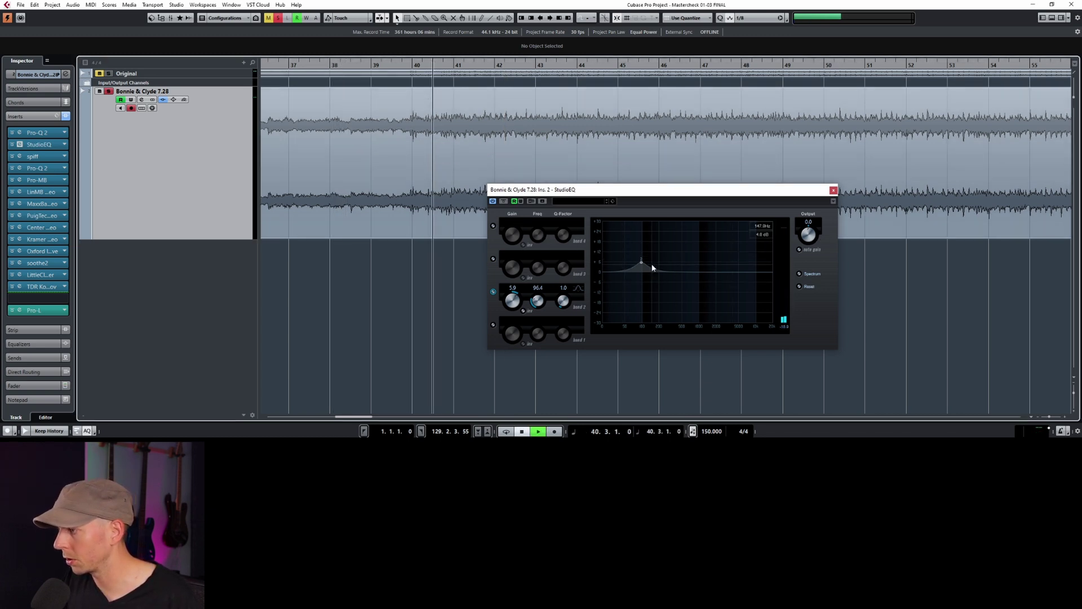
key(space)
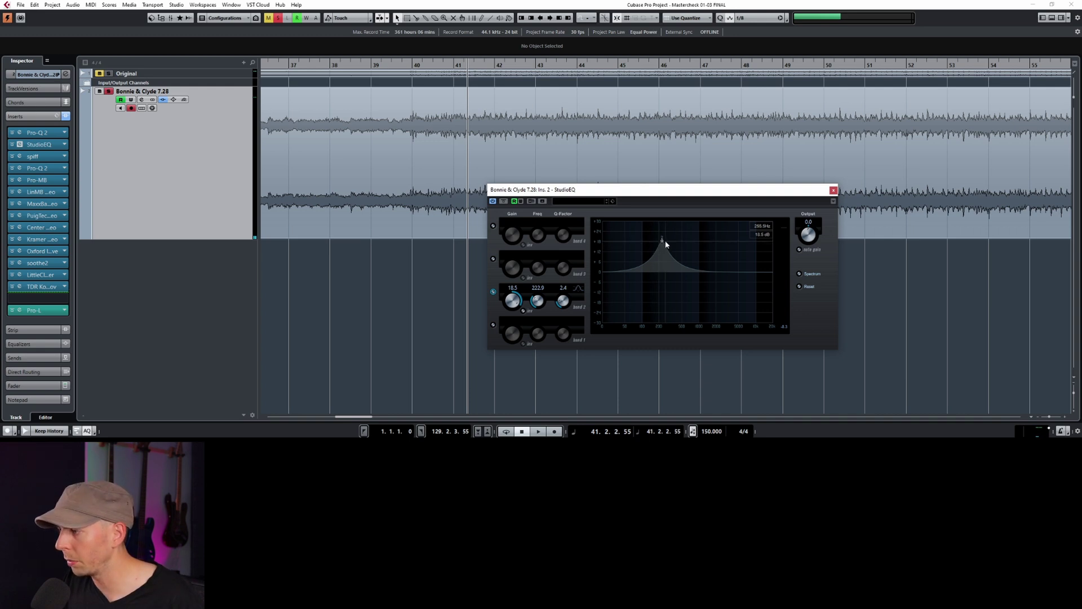
drag(658, 242, 639, 246)
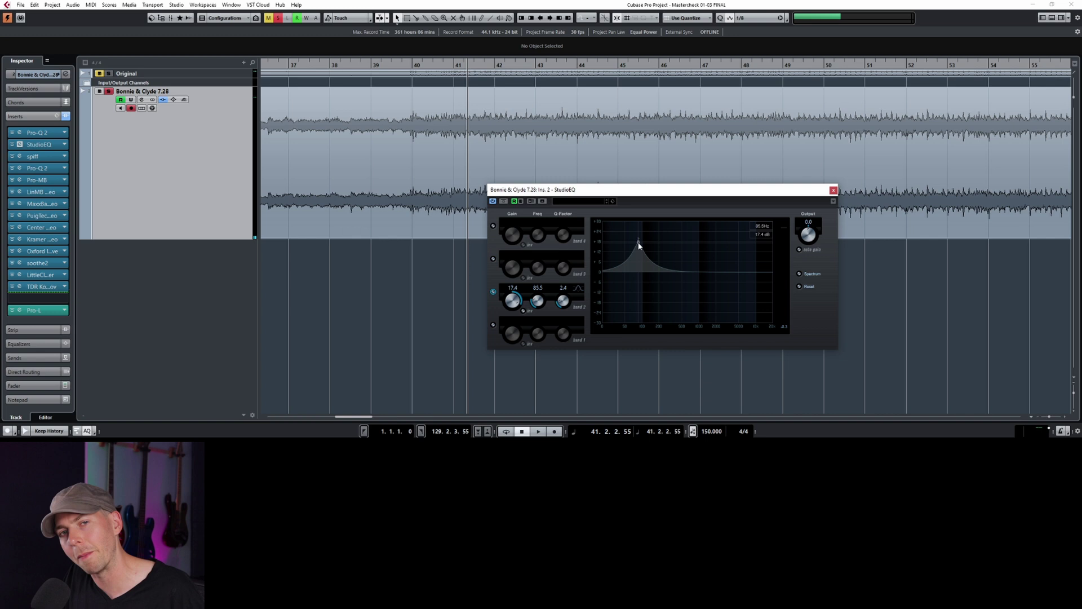
key(space)
drag(638, 245, 637, 254)
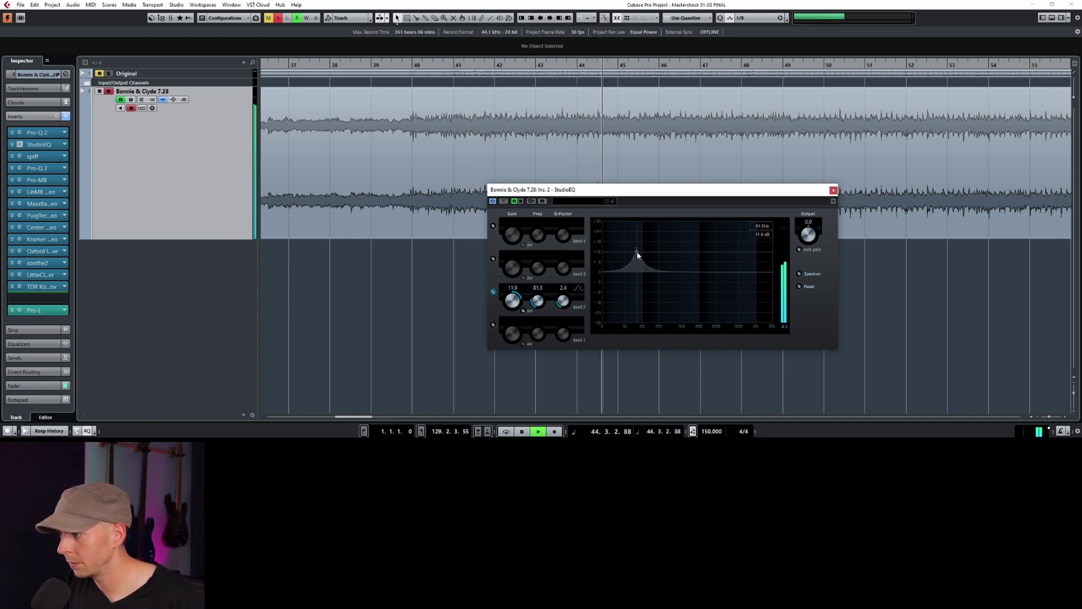
mouse_move(637, 254)
mouse_down()
mouse_move(649, 257)
mouse_move(644, 244)
mouse_move(636, 267)
mouse_up()
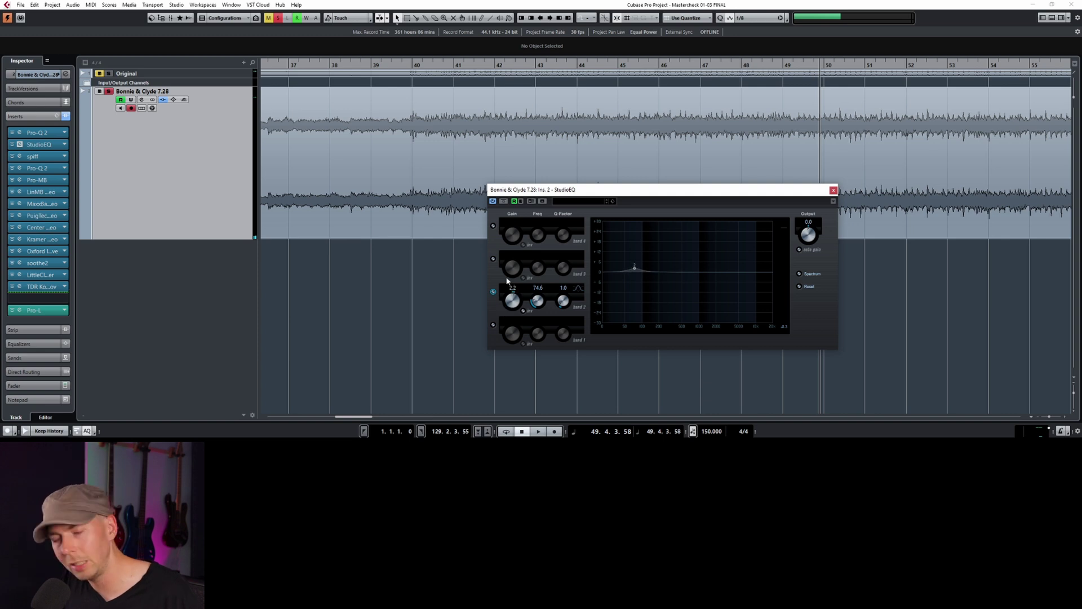
- Play from 42.3.1 and compare the master with StudioEQ bypassed and active
double_click(514, 62)
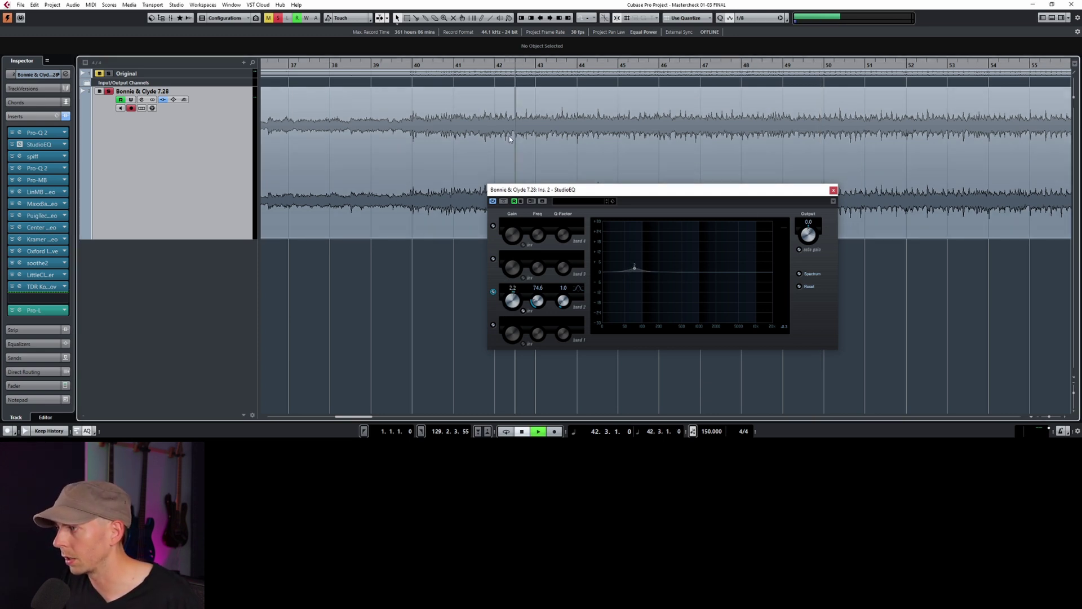
click(504, 202)
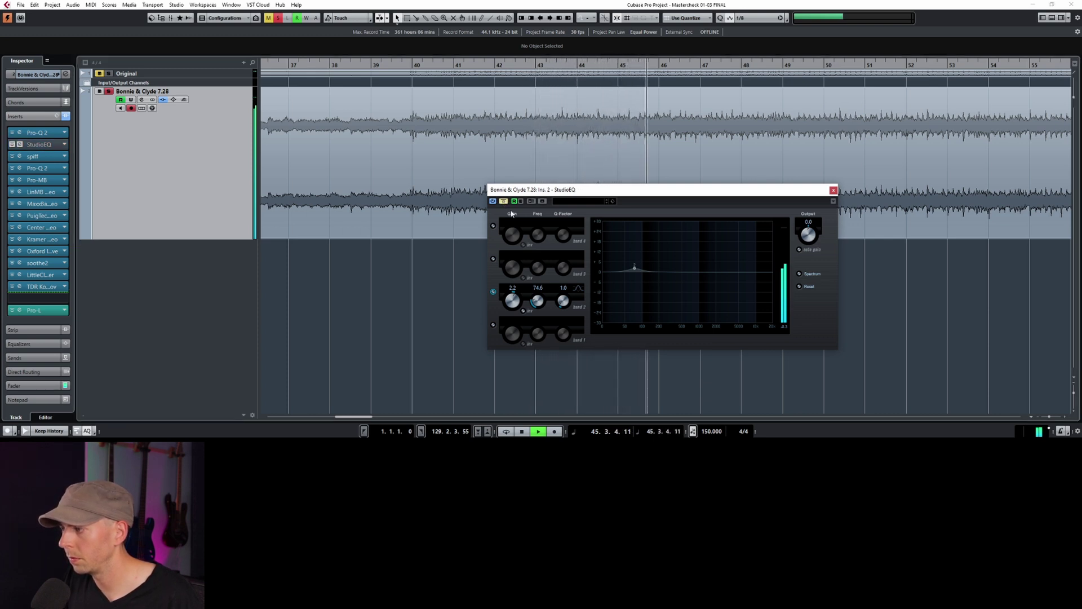
click(504, 201)
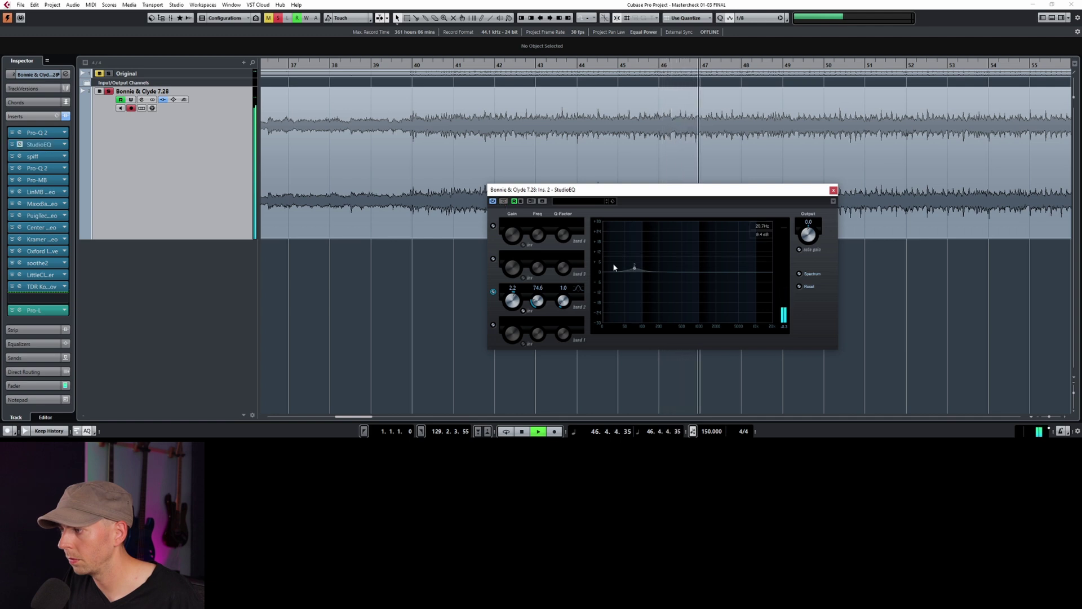
- Retune StudioEQ band 2 to 2.9 dB at 147.9 Hz with a Q of 0.5 and close the plug-in window
drag(636, 267, 640, 271)
key(space)
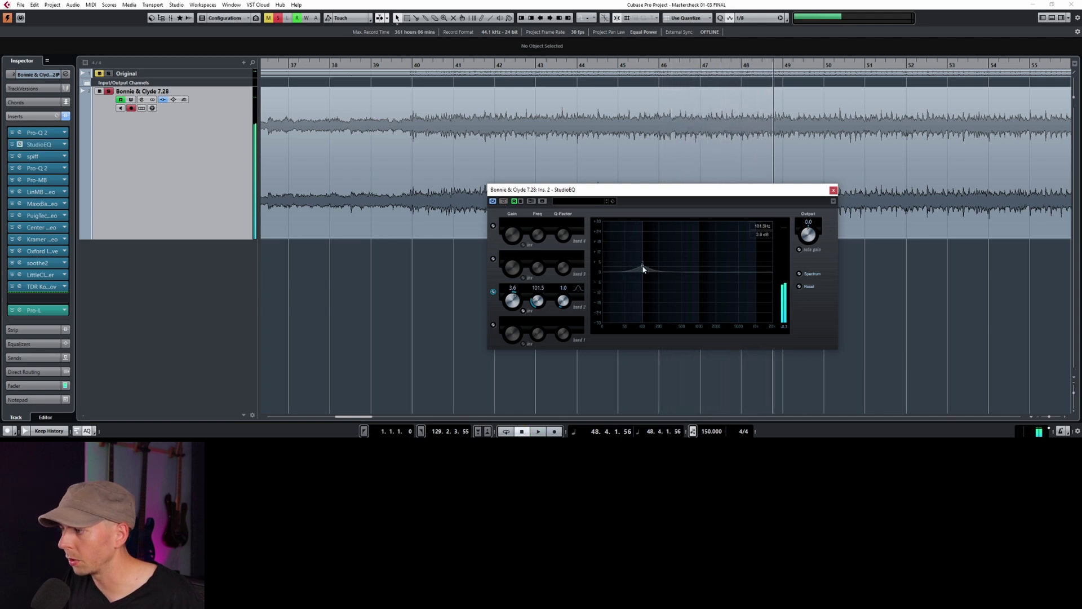
mouse_move(644, 269)
mouse_down()
mouse_move(657, 249)
mouse_move(649, 270)
mouse_up()
key(space)
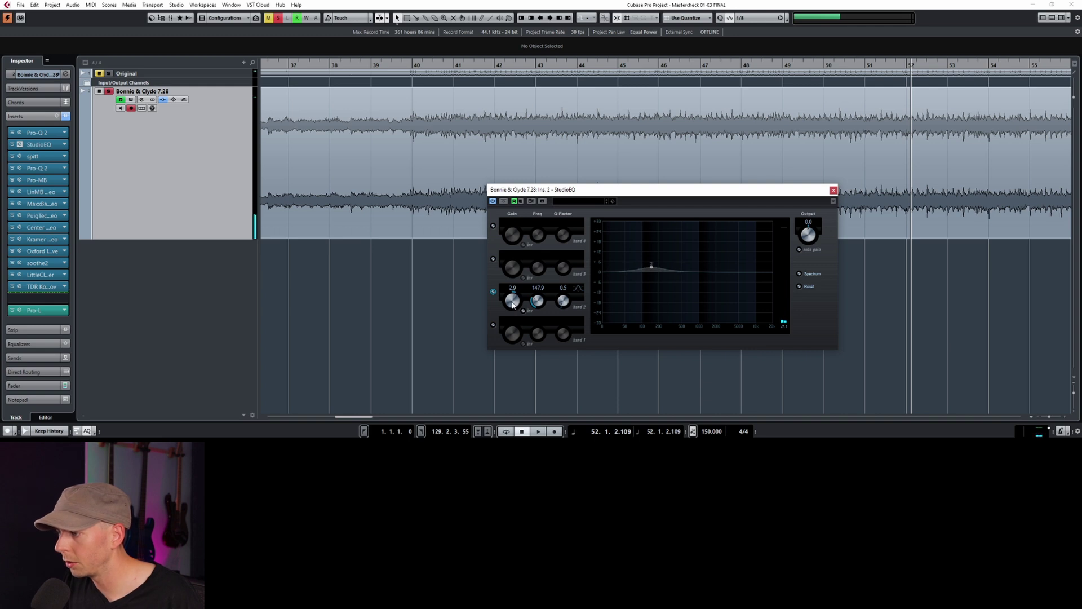
click(833, 191)
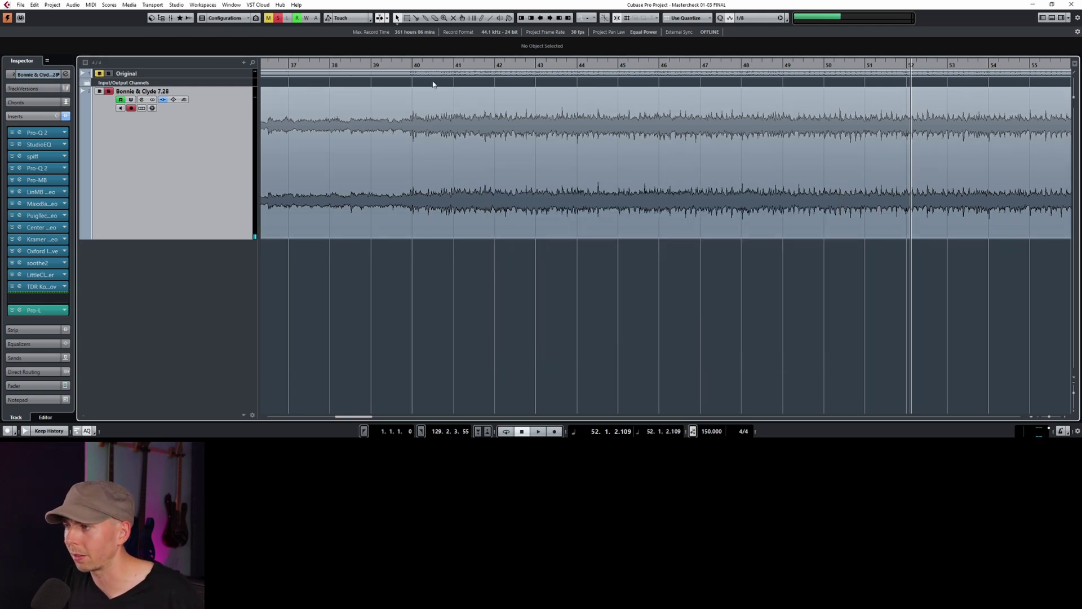
- Record automation from bar 39 that takes StudioEQ out of bypass around bar 41, stop writing, and lower band 2's gain to about 2 dB
click(372, 65)
click(20, 144)
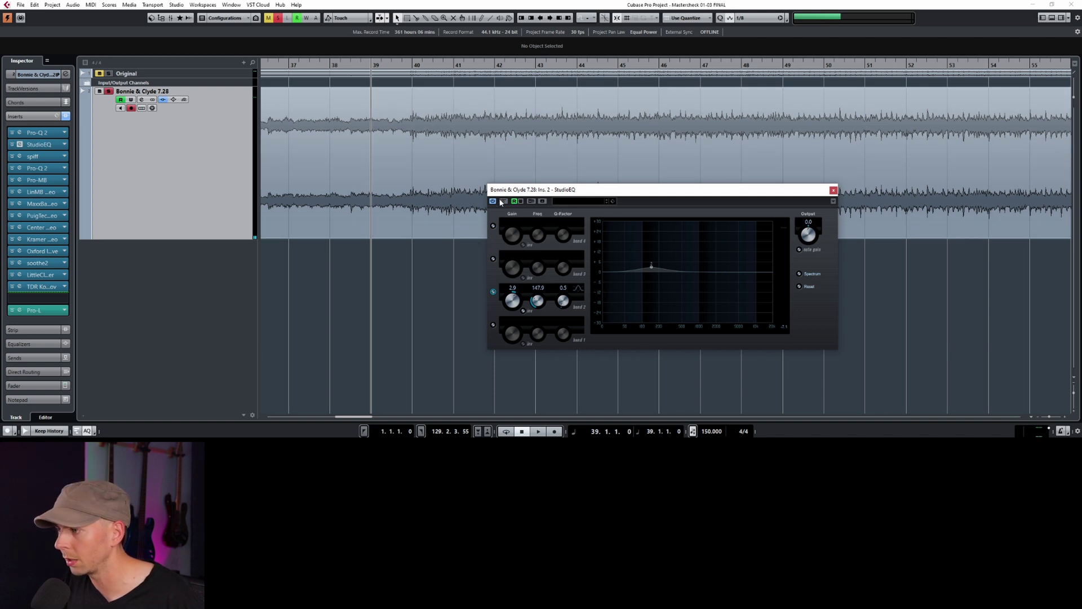
click(521, 202)
key(space)
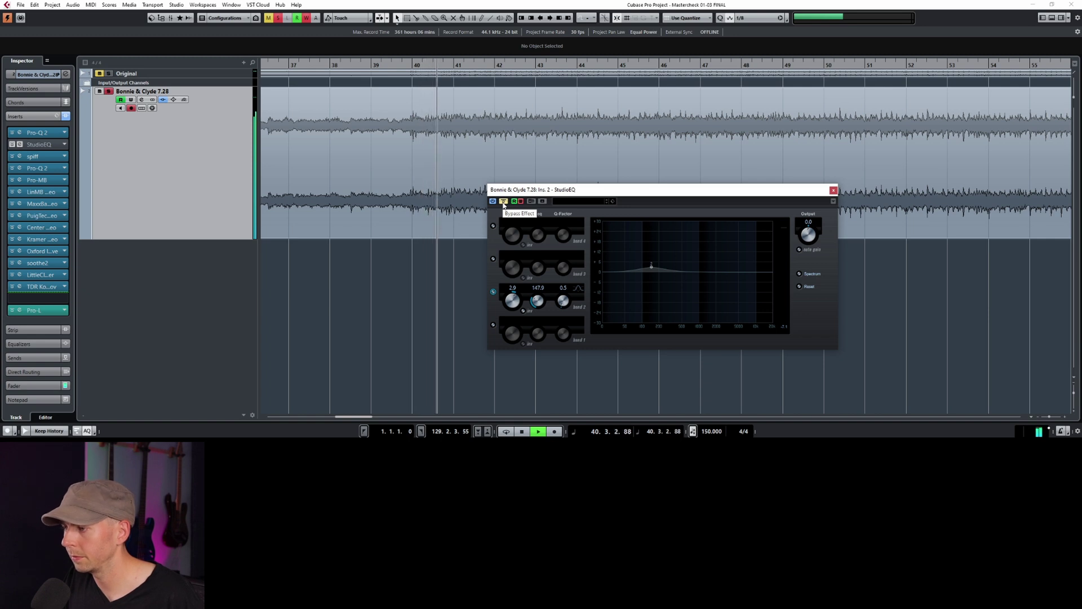
click(504, 201)
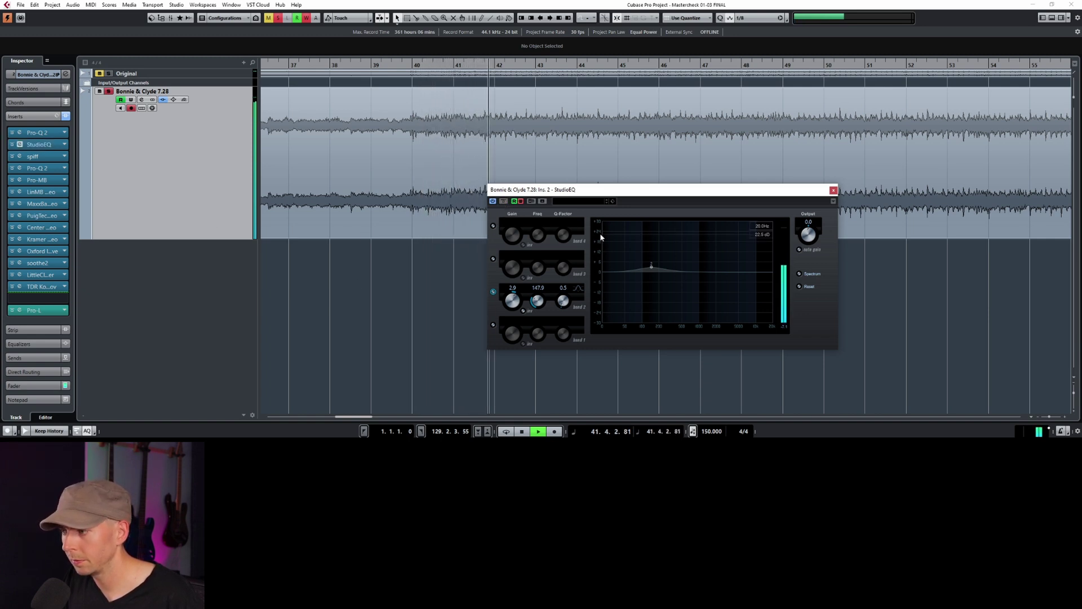
click(520, 201)
key(space)
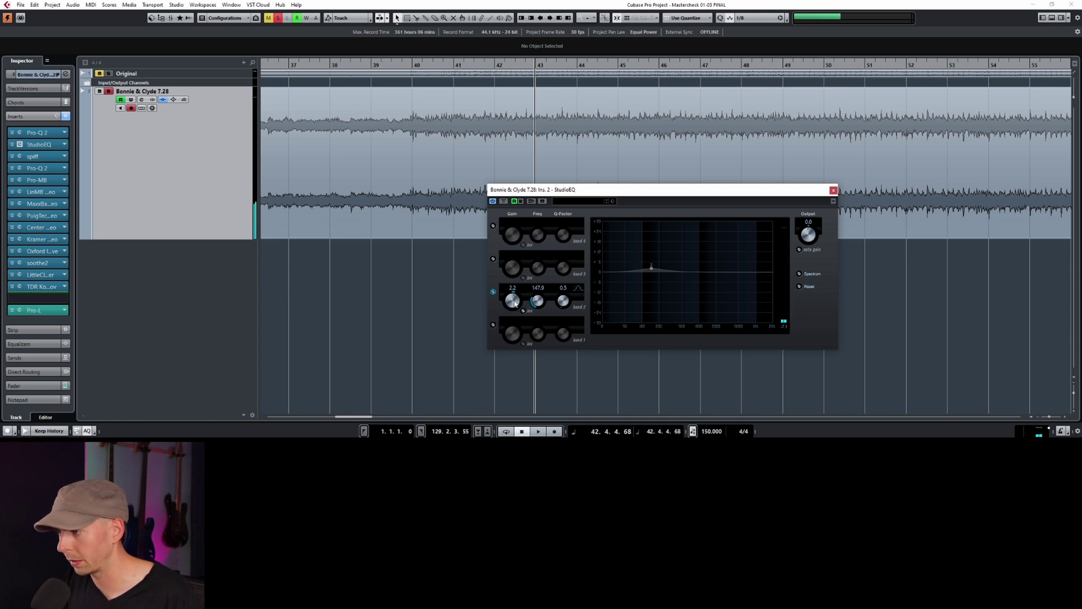
- Show the StudioEQ bypass automation, play through the bar 41 transition, hide the lane again and select the Bonnie & Clyde track
click(86, 235)
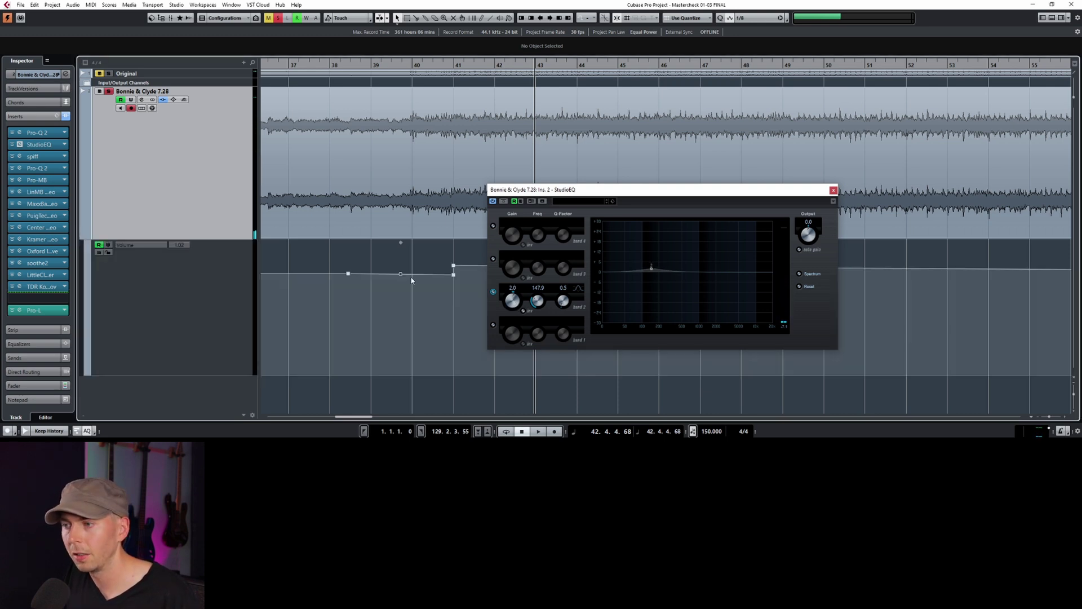
click(365, 73)
key(g)
key(g)
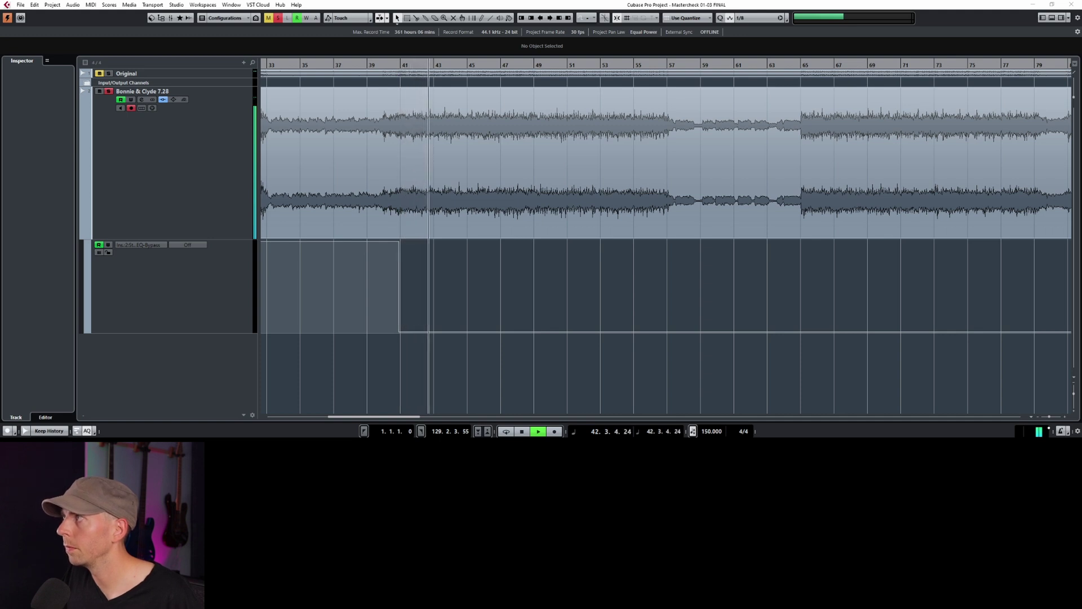
key(space)
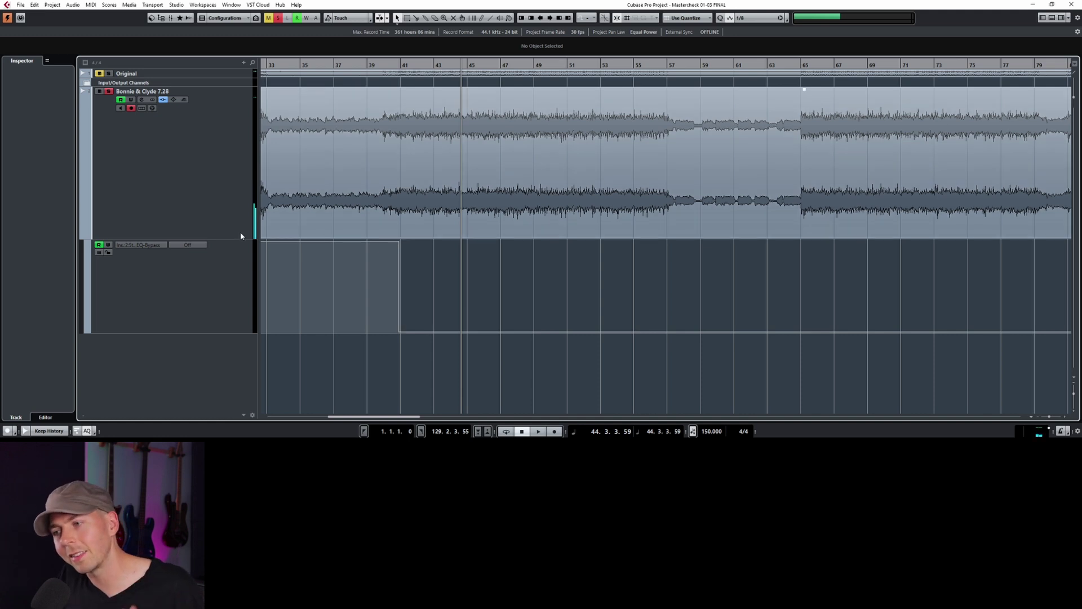
click(84, 235)
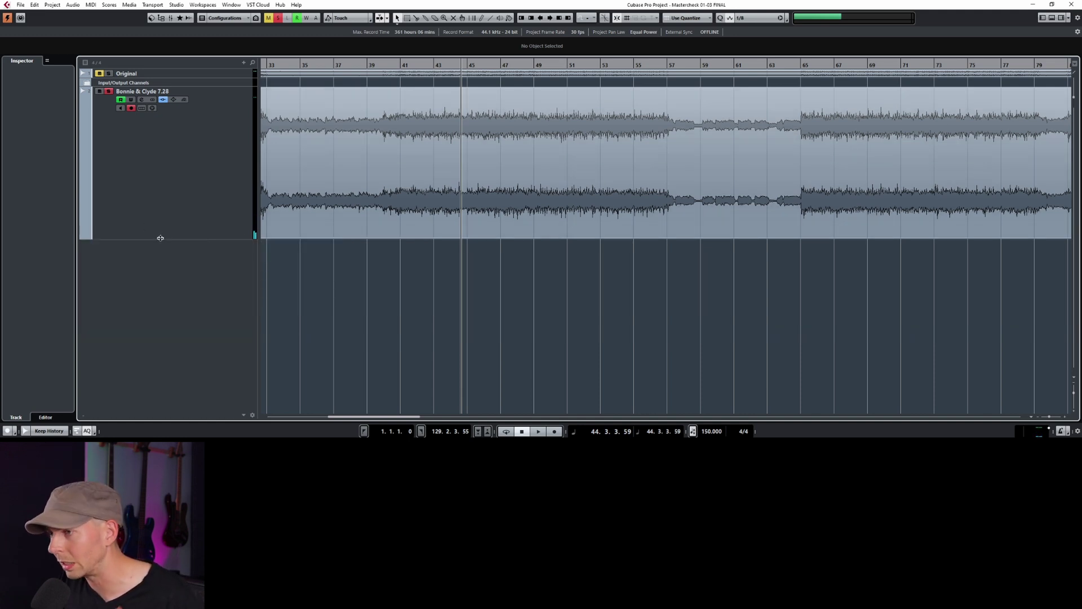
click(156, 221)
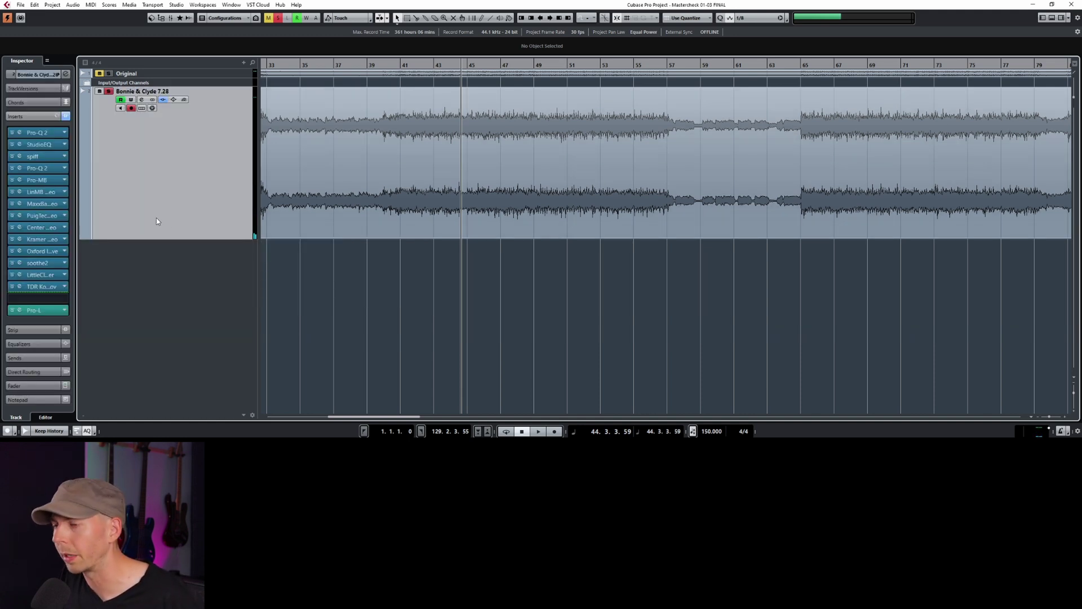
- Replace StudioEQ in the second insert slot of the Bonnie & Clyde track with Pro-Q 3
click(63, 145)
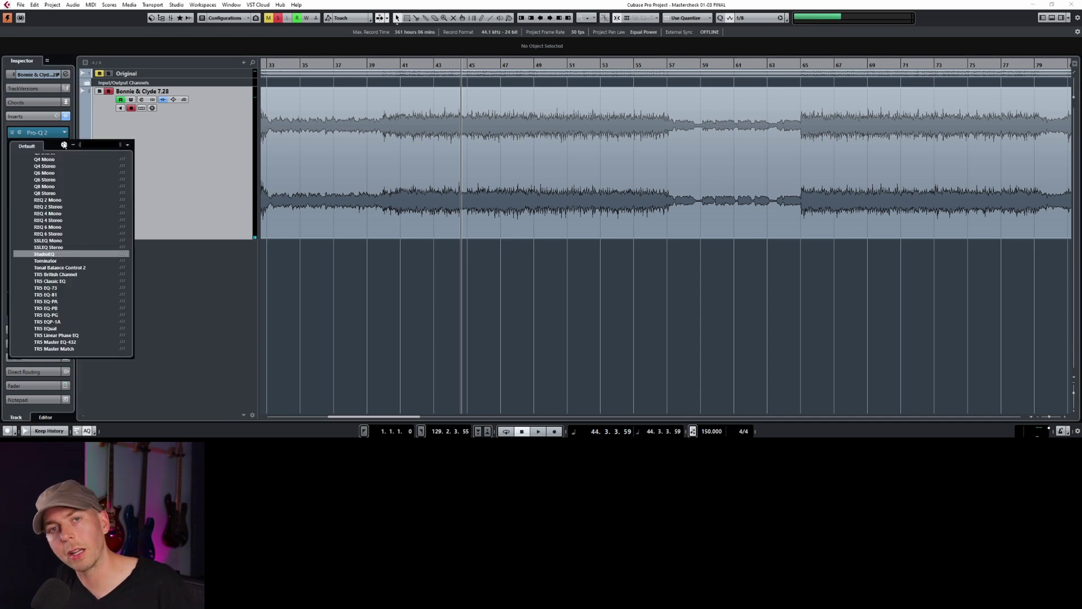
text(pro)
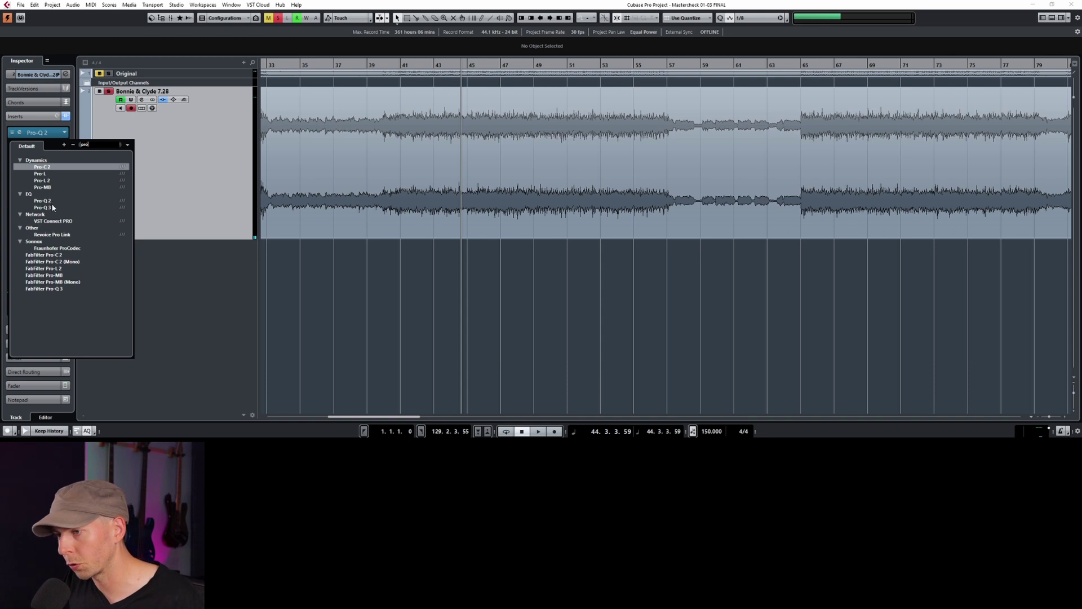
click(52, 207)
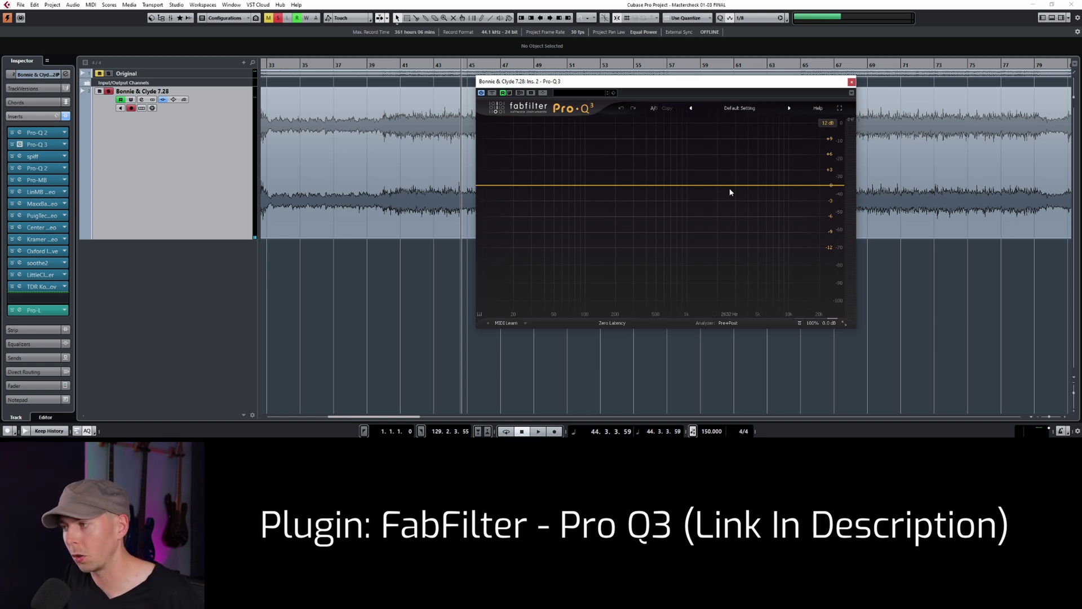
- Add a side-only high shelf in Pro-Q 3 at about 9 kHz with 3.59 dB of gain, and move the plug-in window aside
click(797, 185)
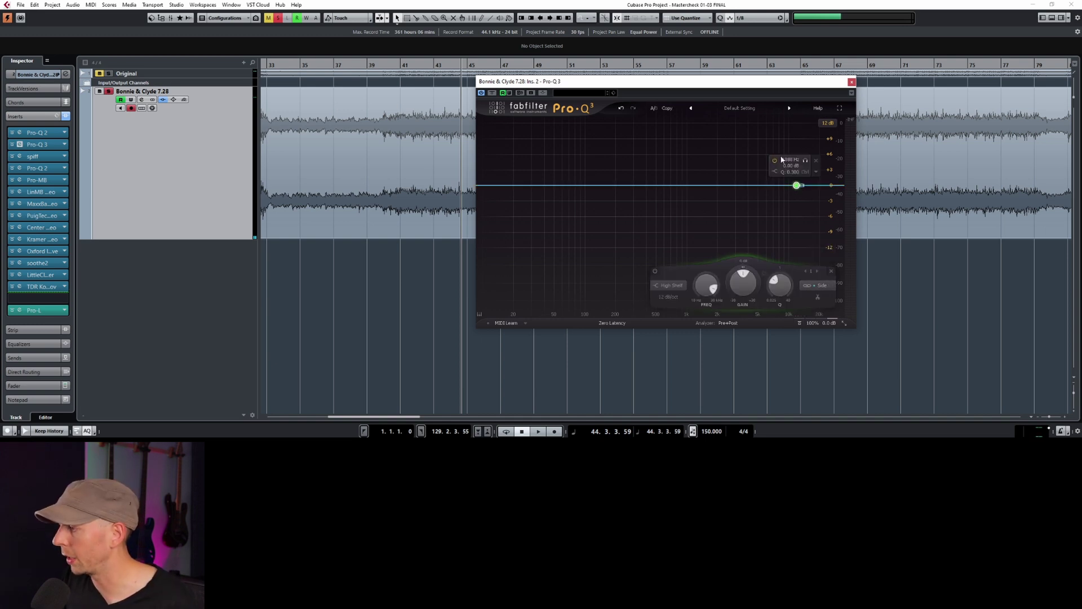
drag(798, 187, 787, 168)
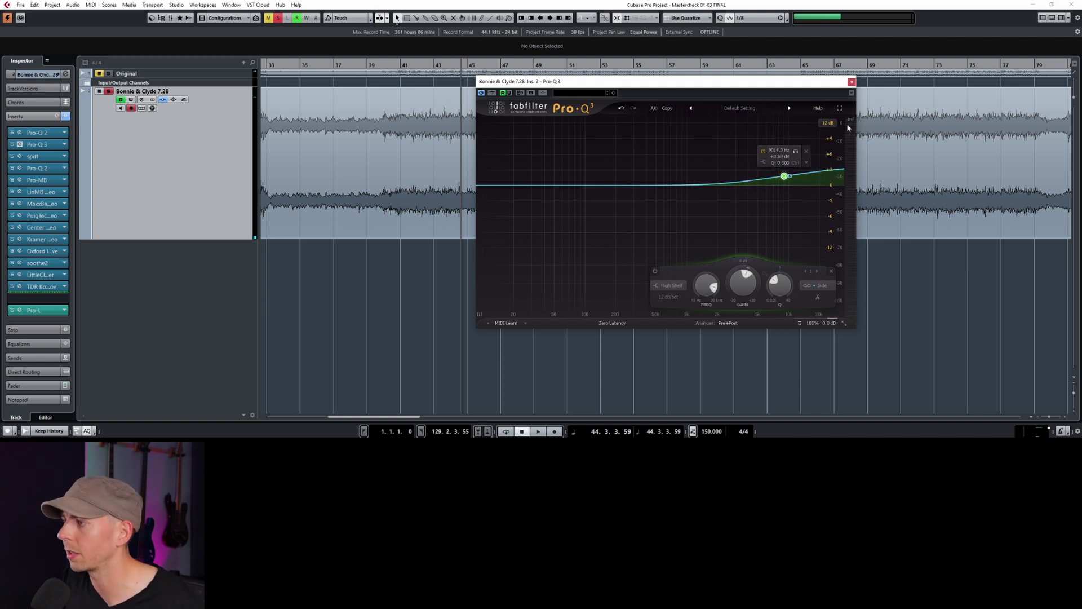
drag(668, 84, 768, 97)
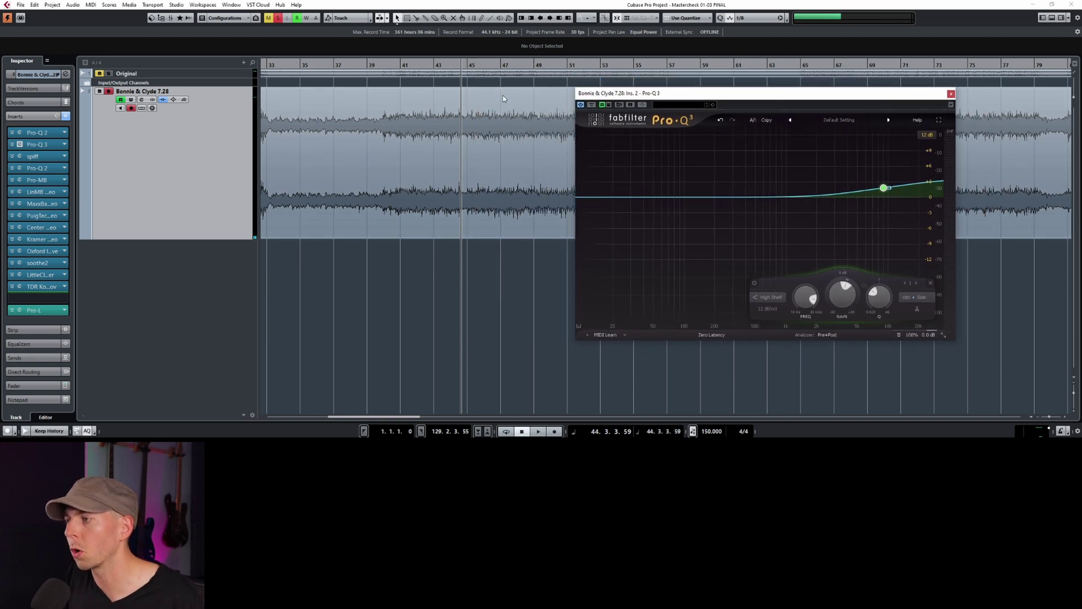
mouse_move(886, 190)
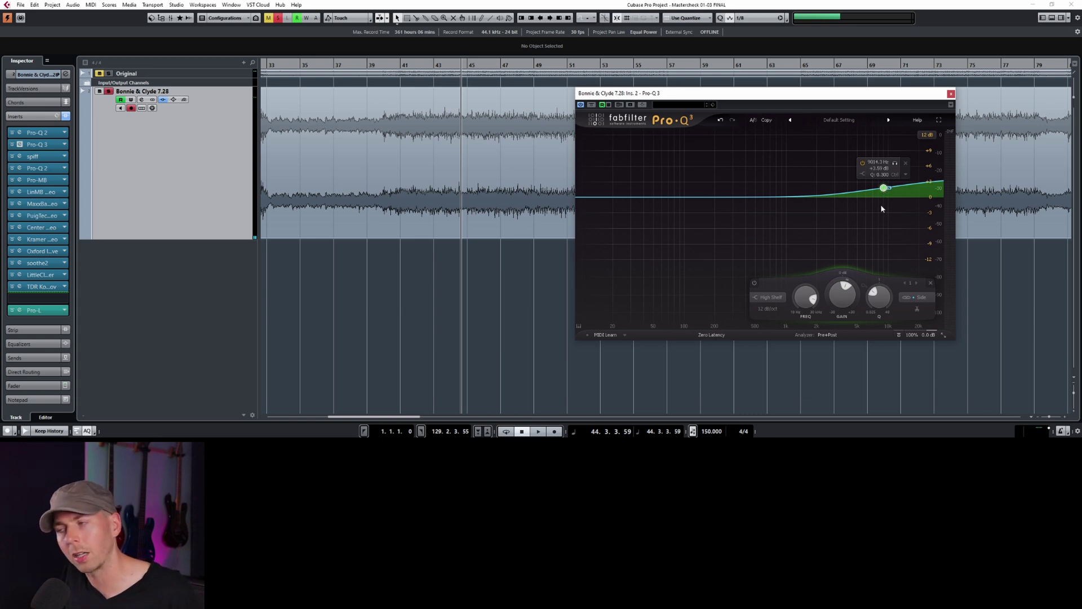
- Play the section and retune the side high shelf to about 3.37 kHz with roughly 2.2 dB of gain
key(space)
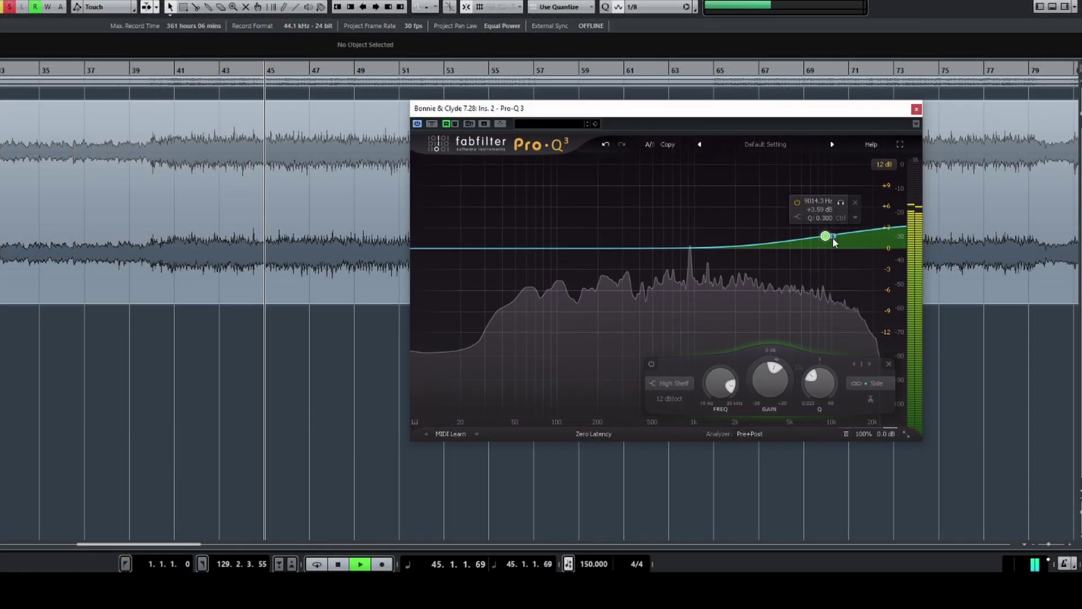
drag(884, 187, 885, 183)
drag(827, 227, 759, 242)
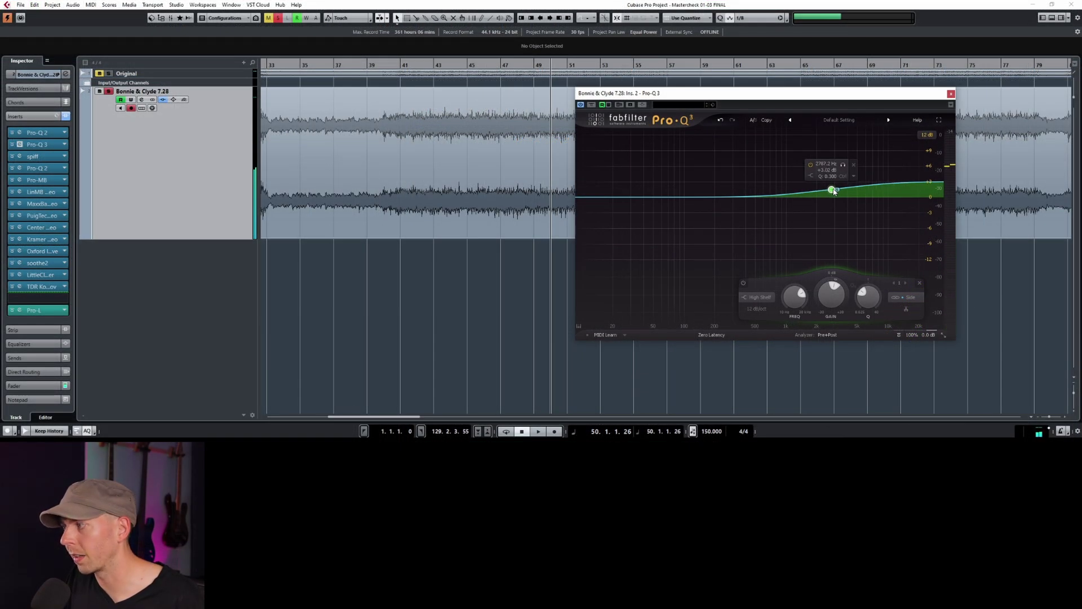
drag(834, 192, 834, 193)
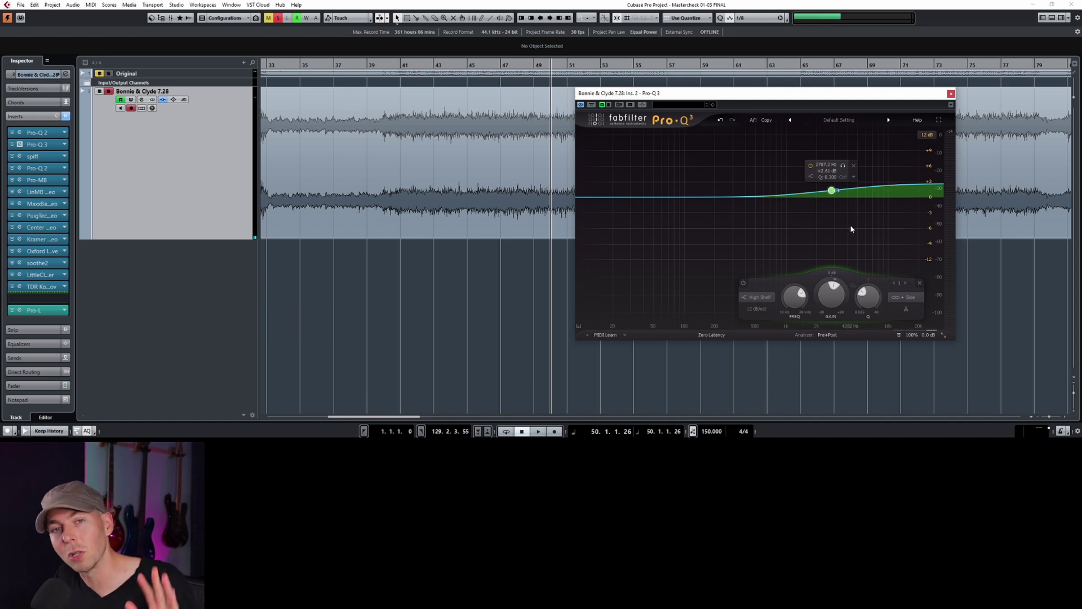
key(space)
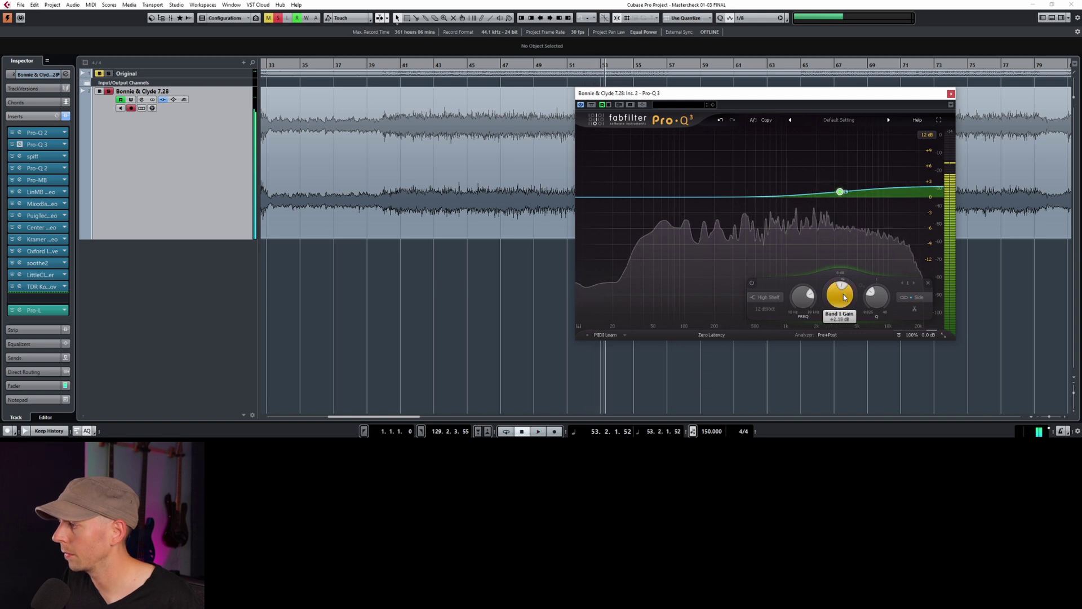
key(space)
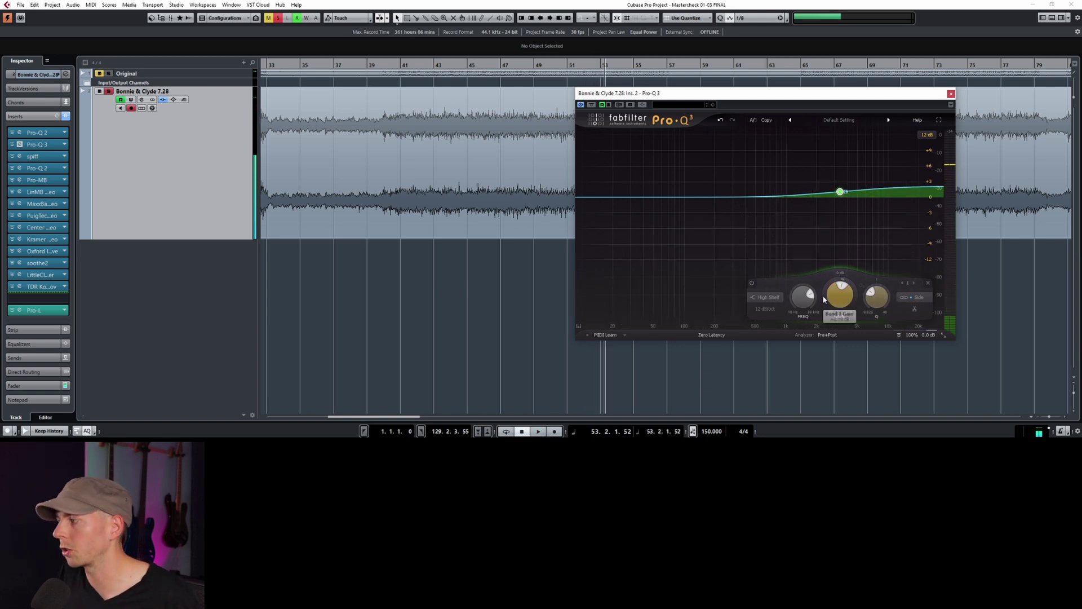
mouse_move(846, 203)
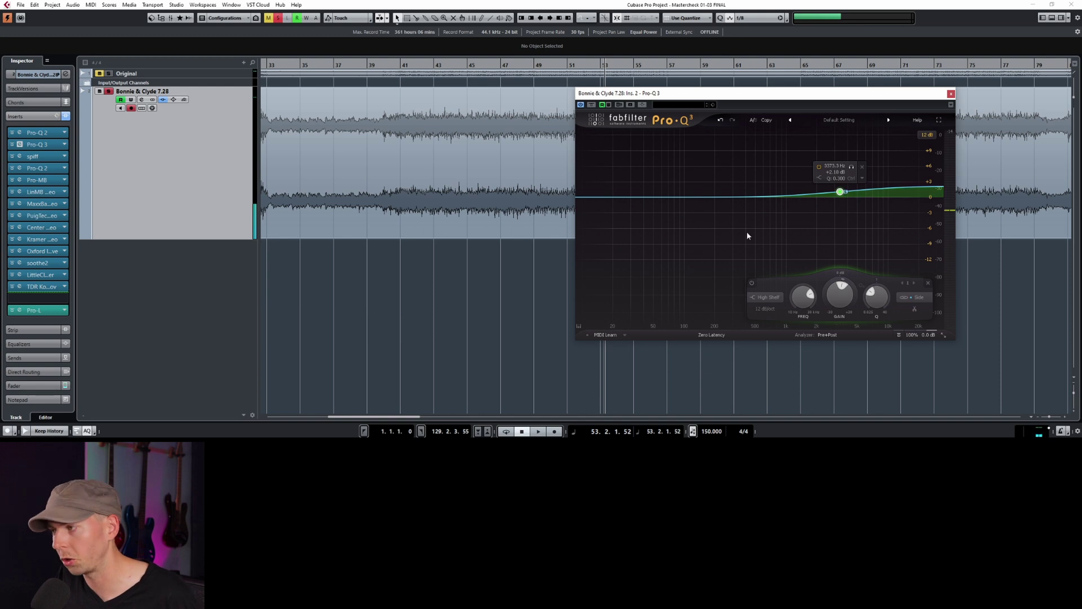
- Record automation that takes Pro-Q 3 out of bypass around bar 41, stop writing, and lower the shelf's gain to about 1.6 dB
drag(376, 66, 434, 85)
click(592, 106)
click(609, 105)
key(space)
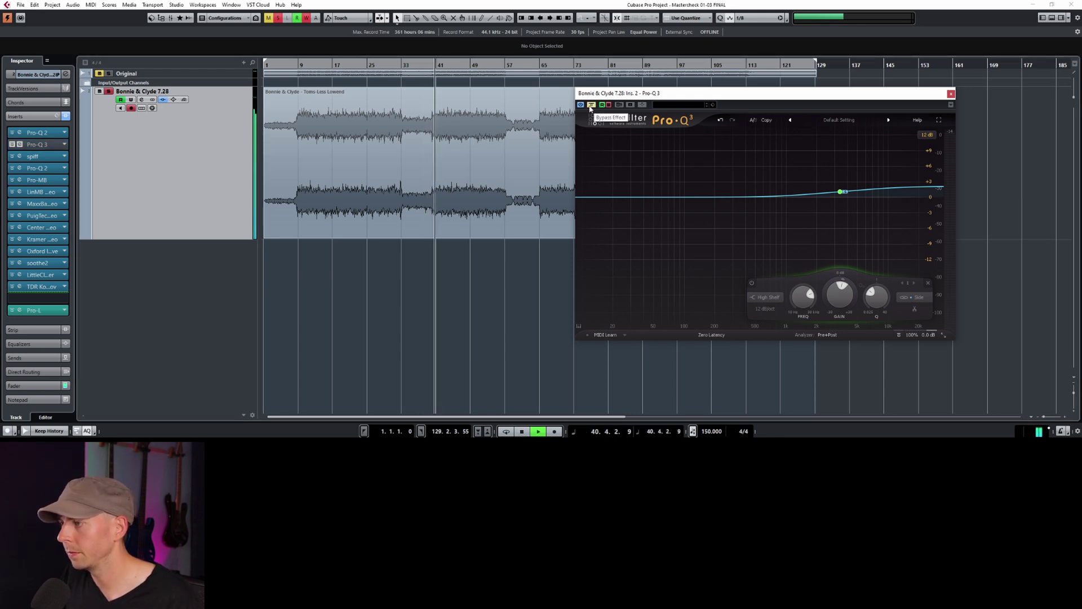
click(591, 106)
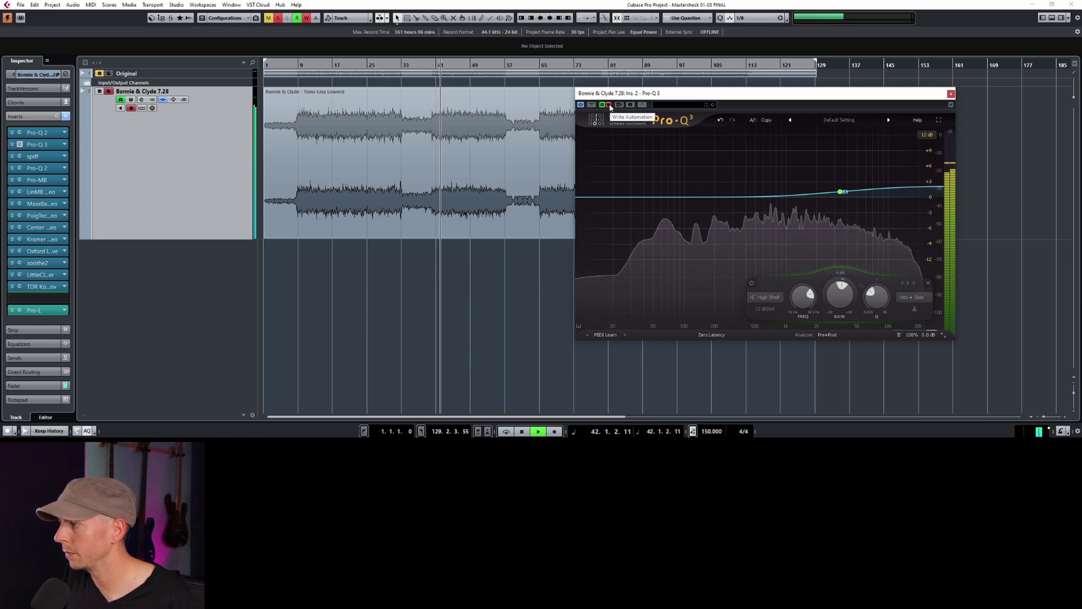
key(space)
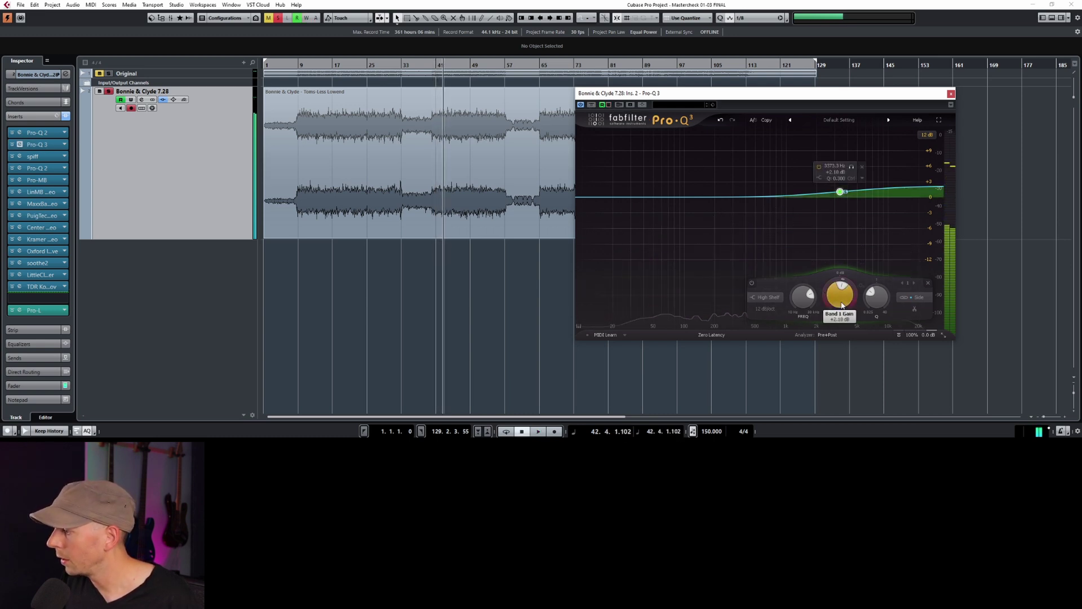
scroll(842, 305, down, 4)
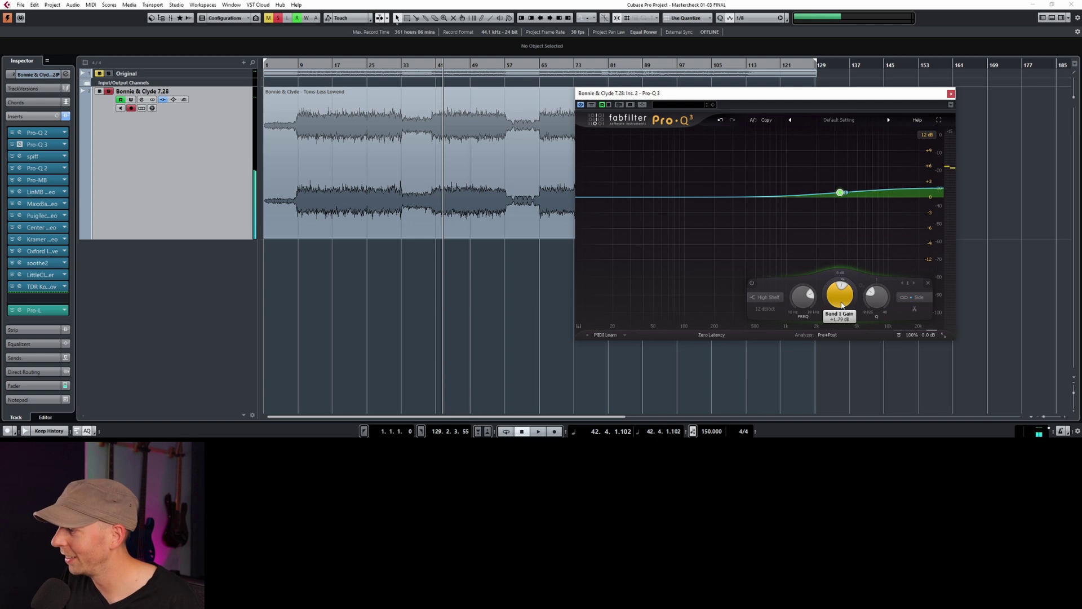
- Show the volume and Pro-Q 3 bypass automation lanes and move the bypass-off point to 41.1.1
click(89, 237)
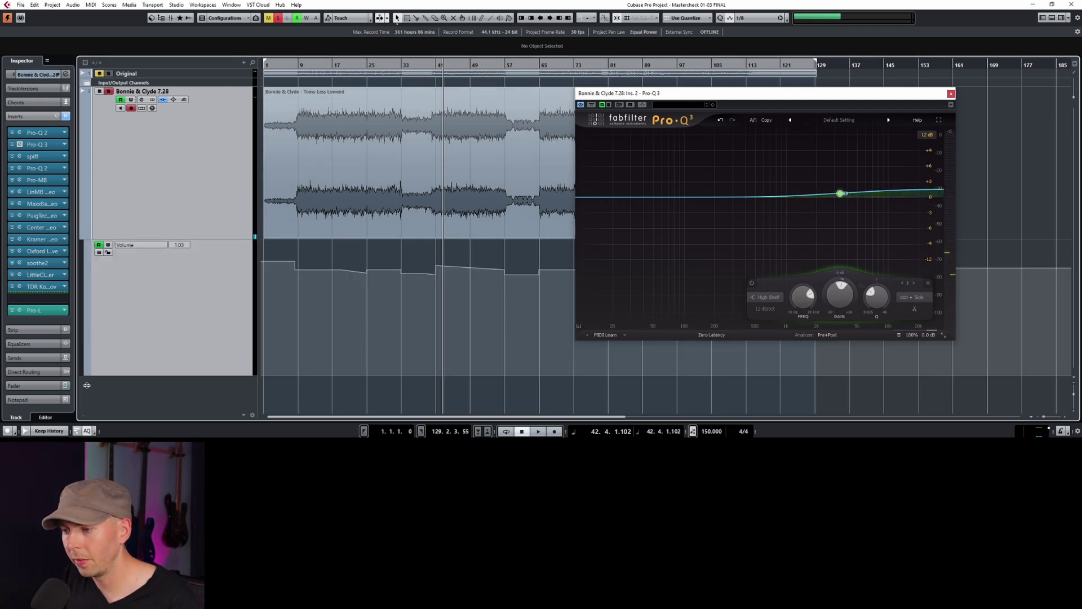
click(85, 376)
scroll(403, 350, up, 8)
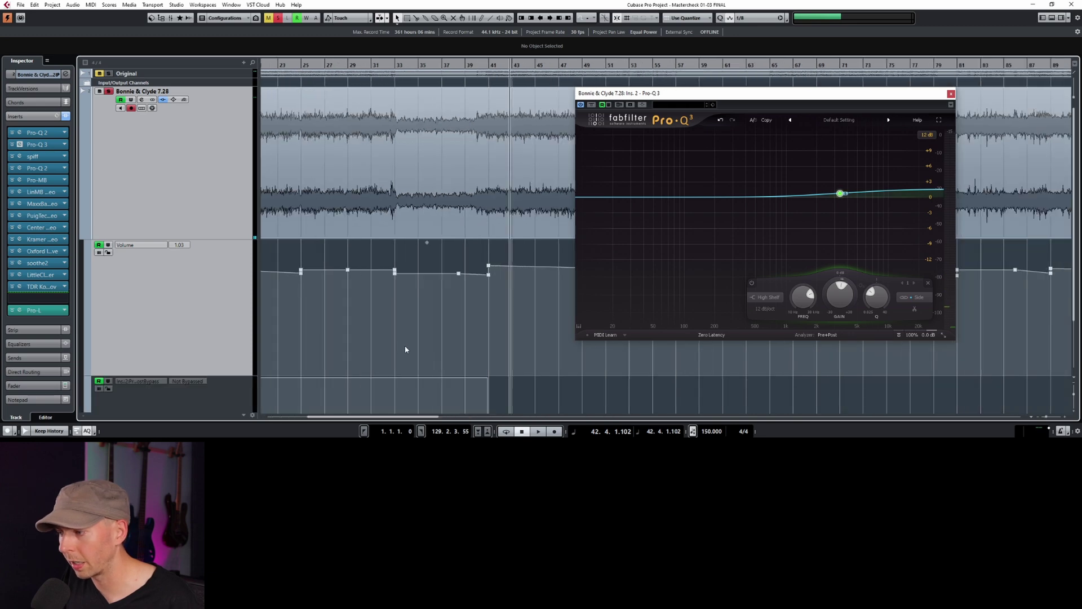
drag(833, 93, 387, 75)
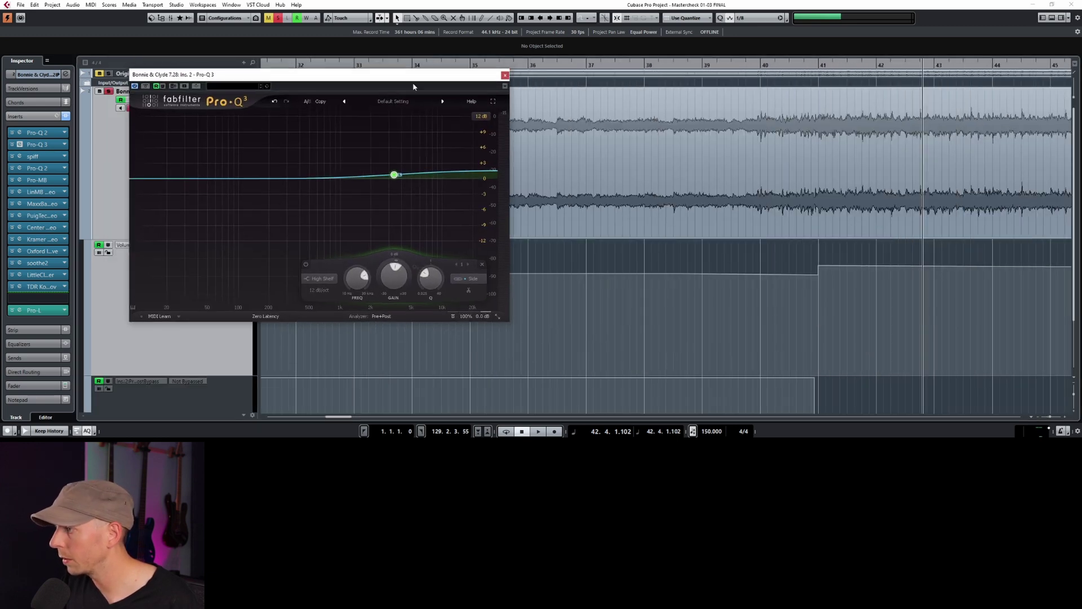
click(815, 380)
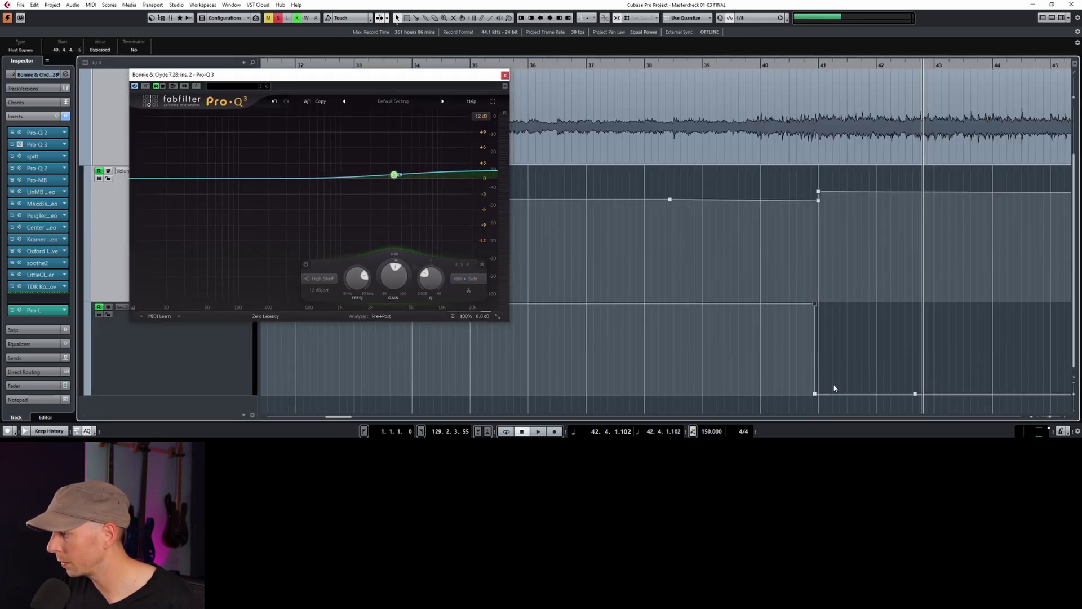
drag(824, 390, 827, 390)
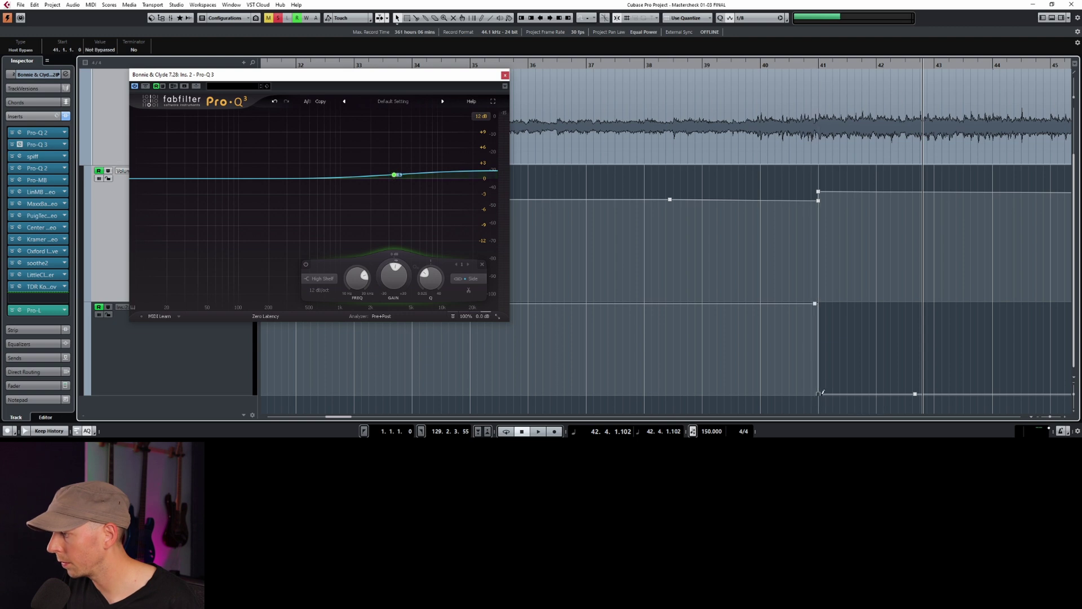
- Close the plug-in window and play from around 38.4.3 to hear the side boost switch in at bar 41
drag(714, 65, 709, 40)
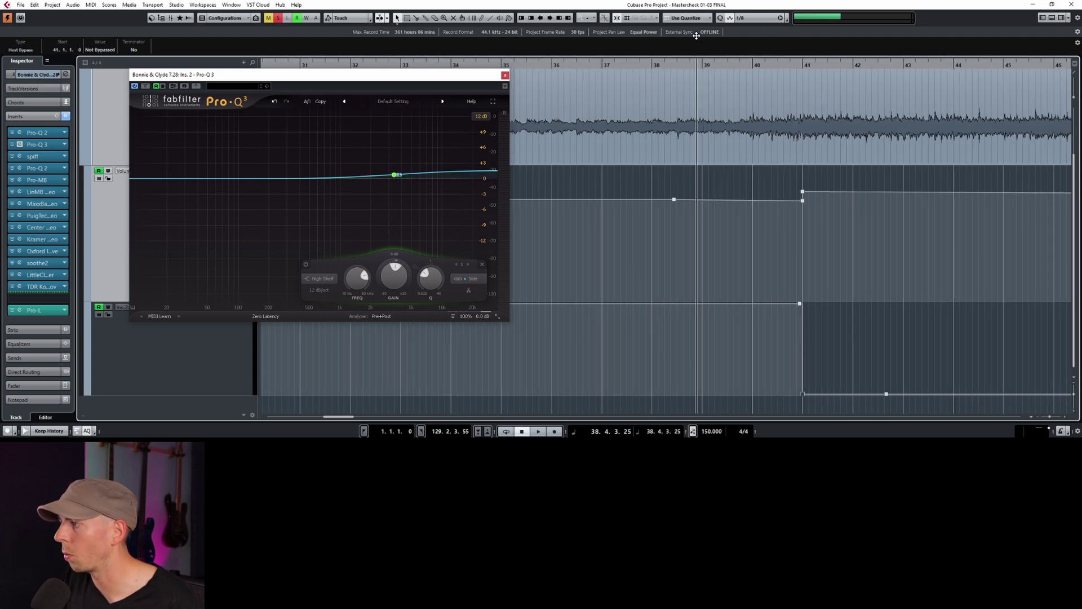
click(505, 75)
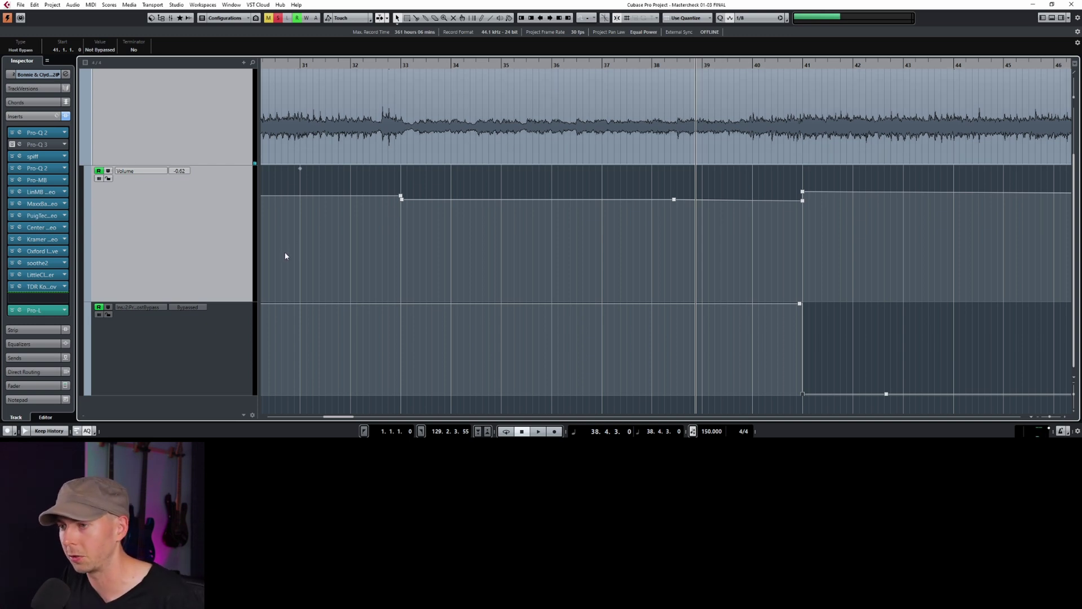
key(space)
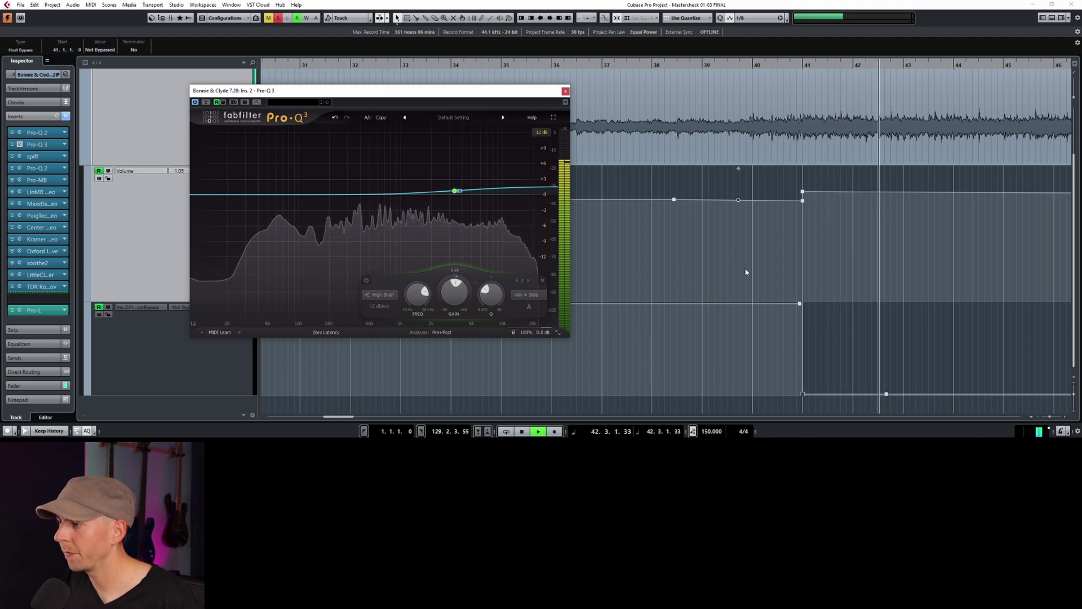
key(space)
click(777, 67)
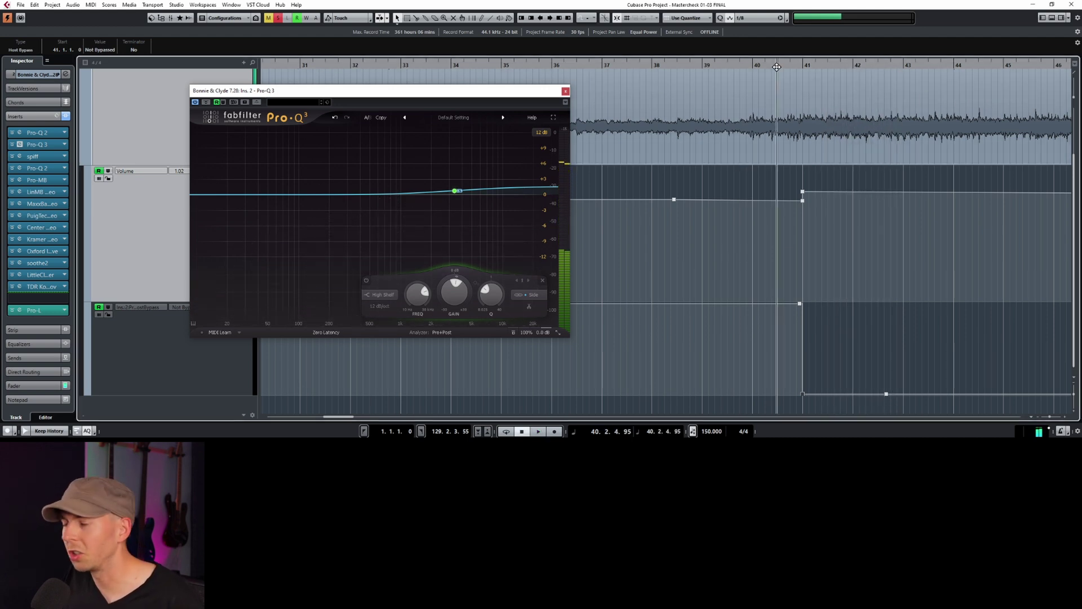
- Reduce the side shelf's gain further and play from 39.3.1 through the bar 41 transition
drag(777, 66, 724, 58)
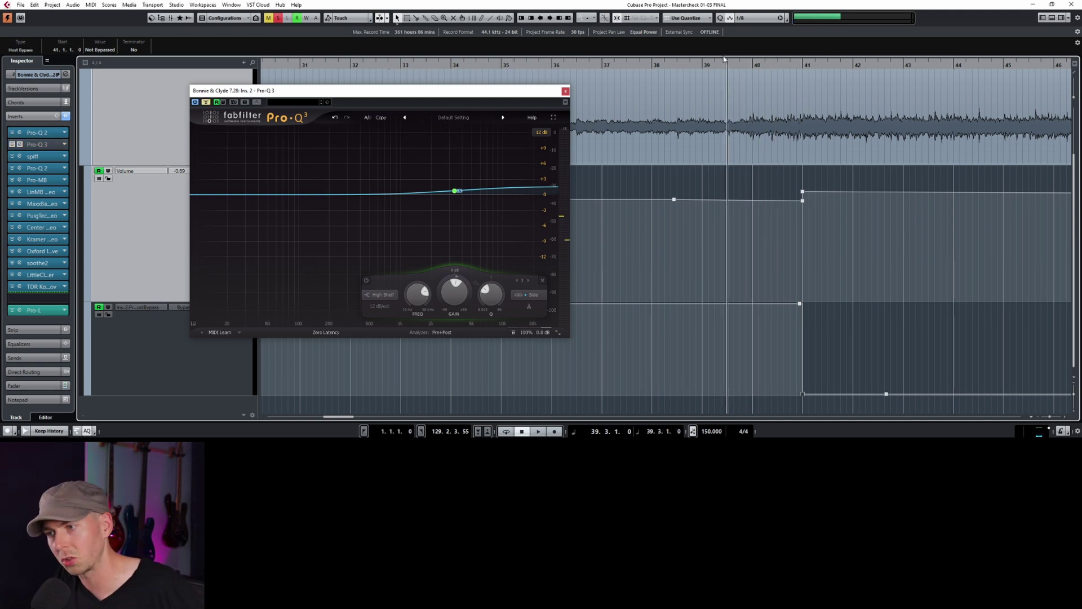
mouse_move(454, 191)
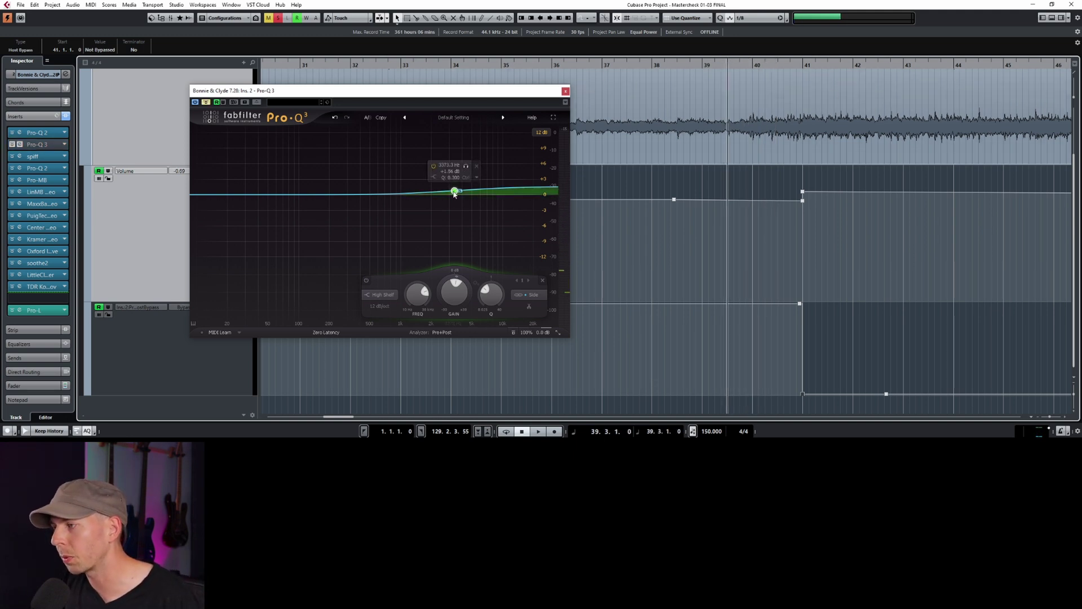
drag(447, 273, 449, 298)
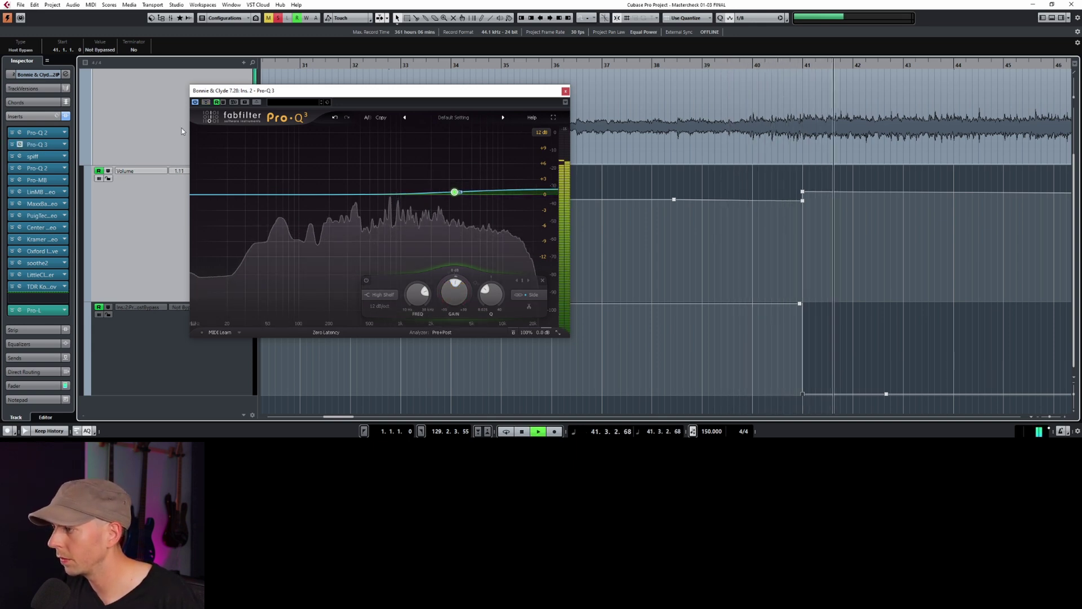
key(space)
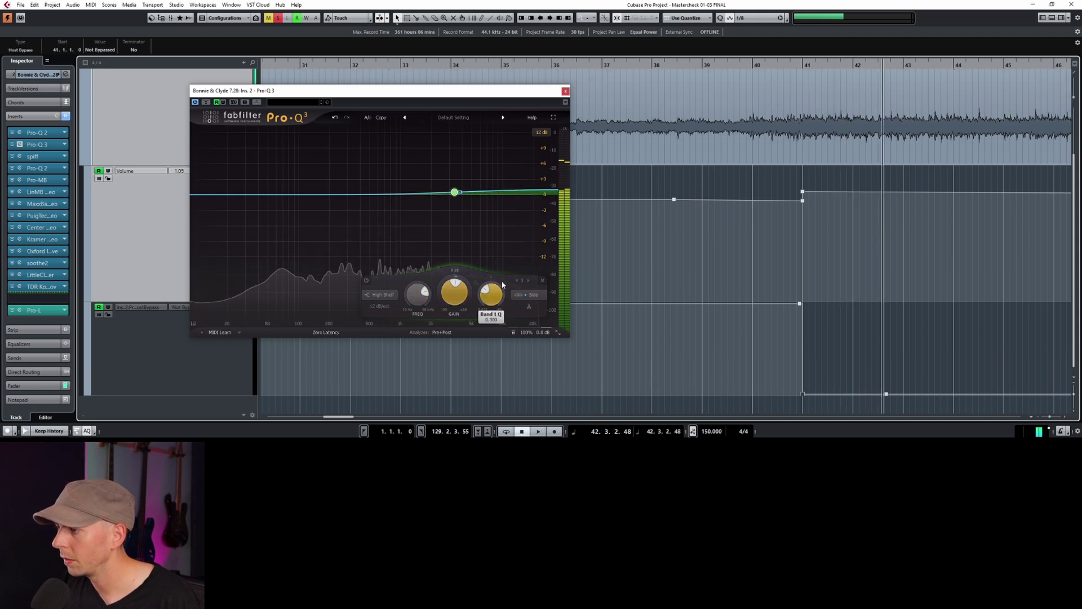
- Turn off the high shelf, add a side bell at about 5.4 kHz with 2.12 dB of gain, and close Pro-Q 3
click(433, 167)
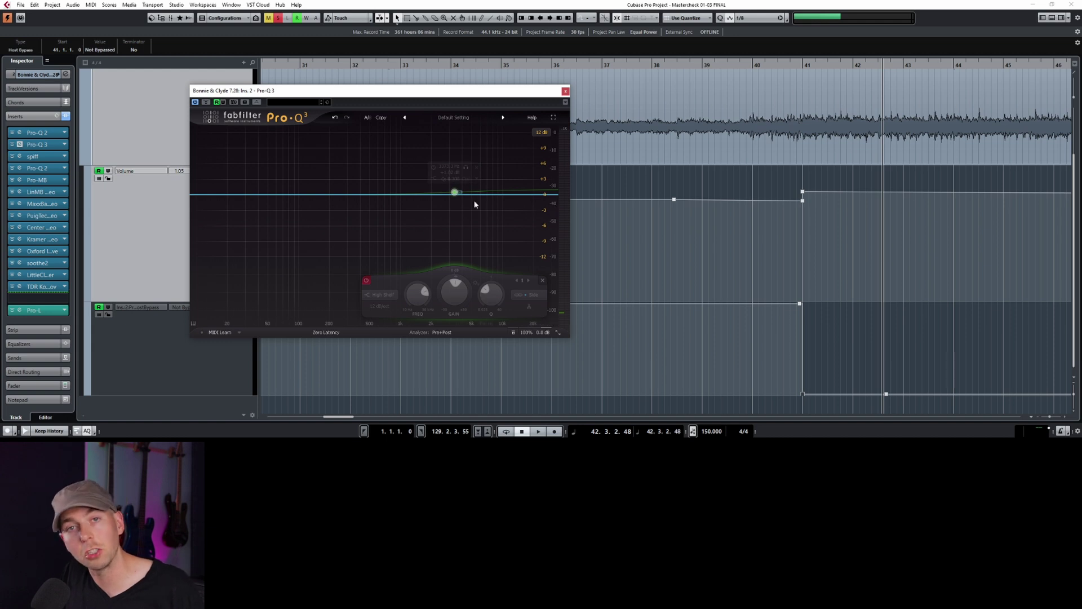
click(403, 194)
drag(404, 194, 404, 169)
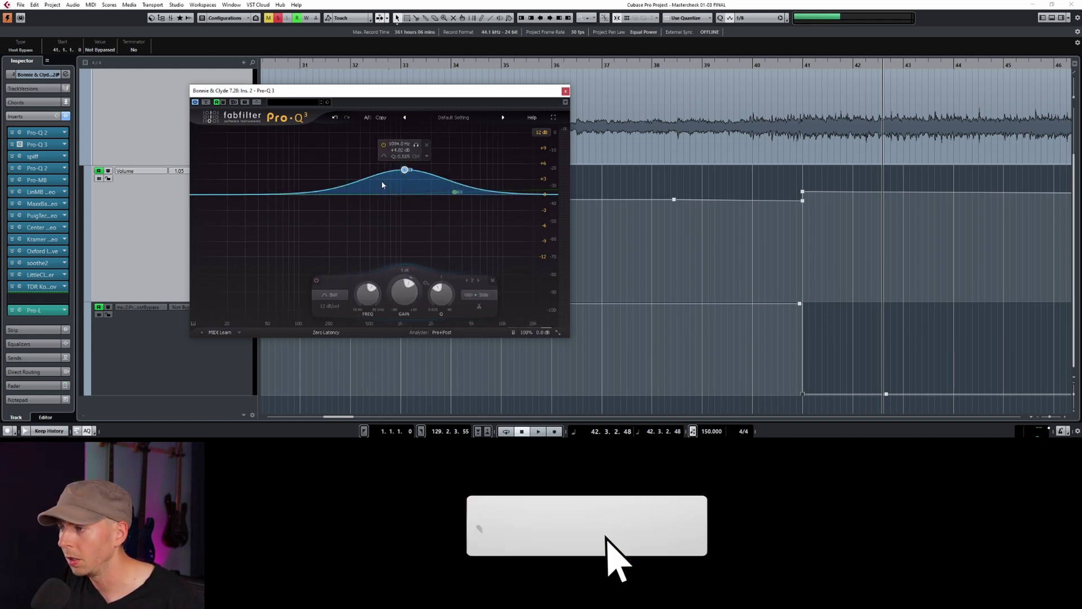
drag(405, 169, 476, 189)
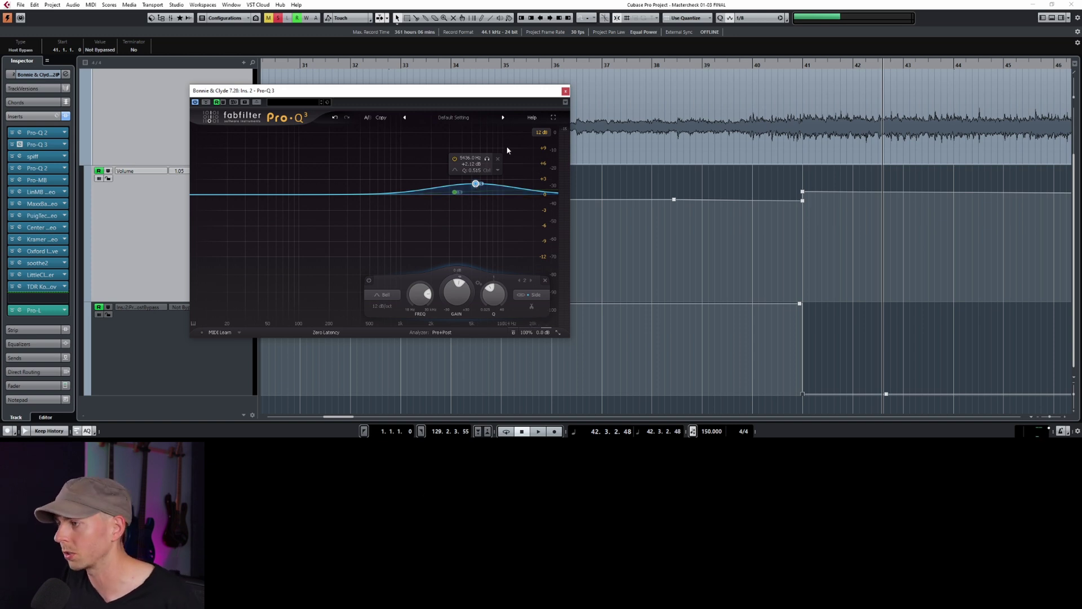
click(566, 90)
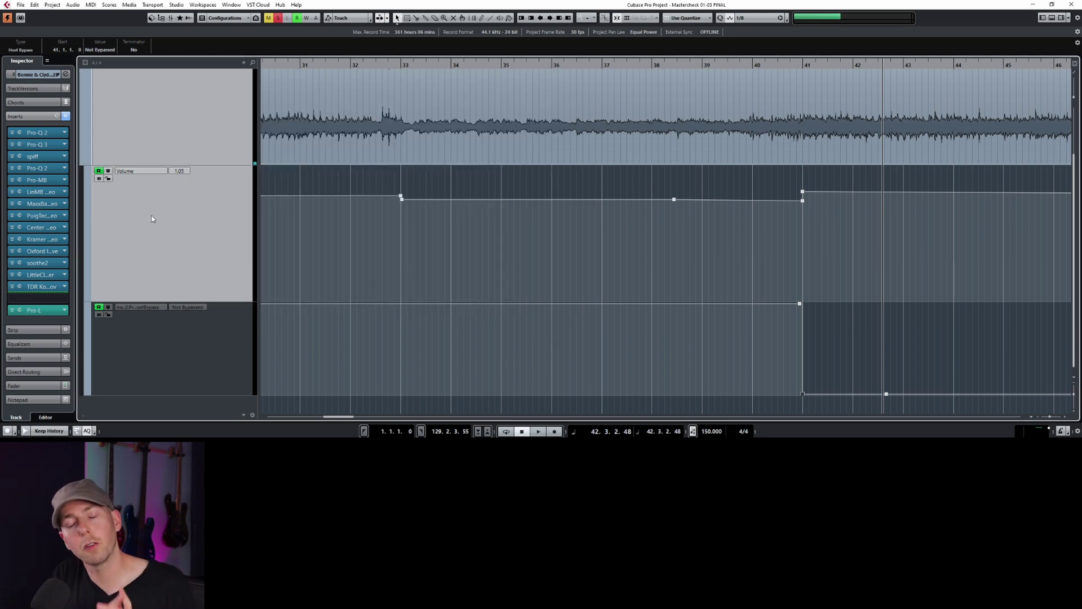
scroll(169, 188, up, 3)
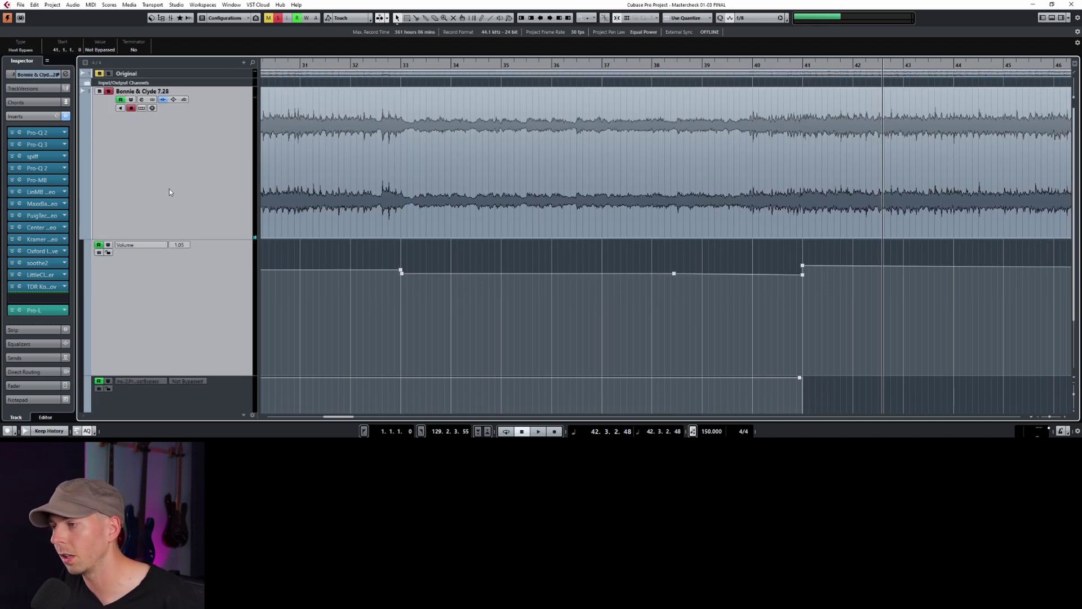
- Replace the Pro-Q 3 in the second insert slot of the Bonnie & Clyde track with Center Stereo
click(167, 185)
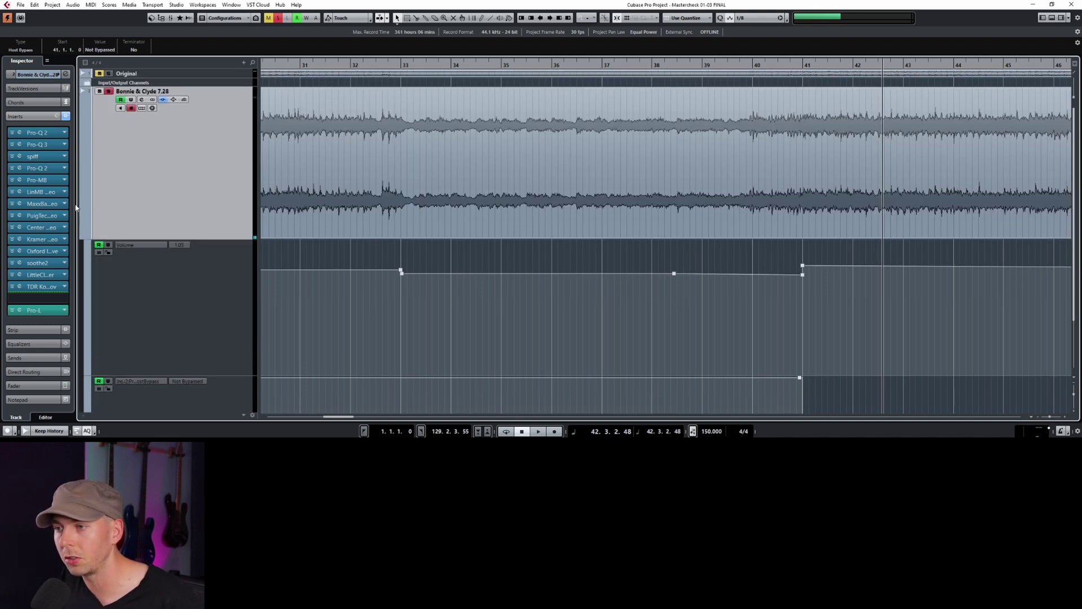
click(66, 144)
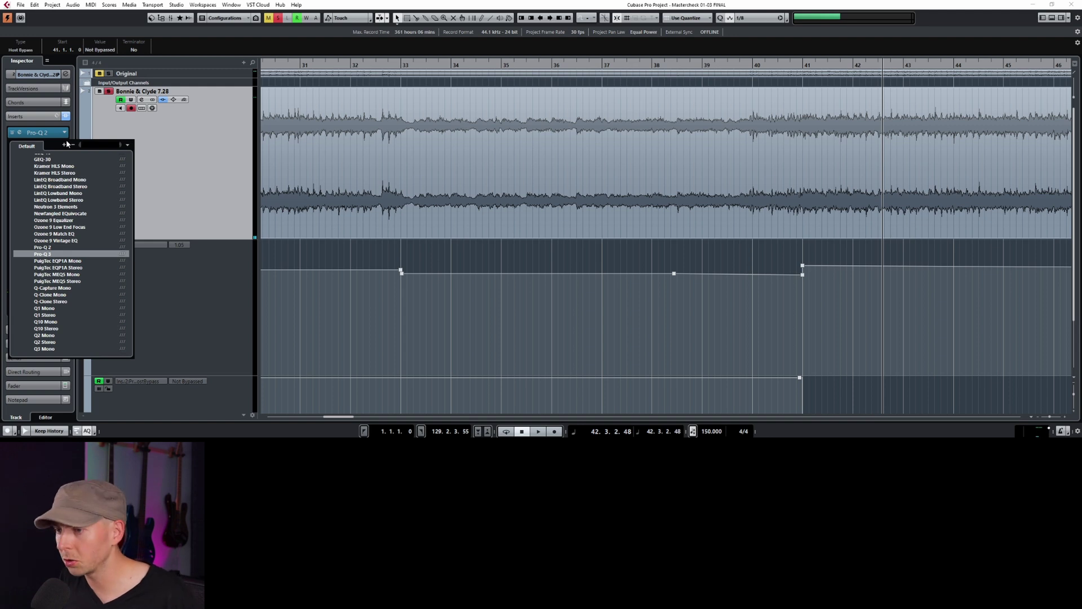
text(center)
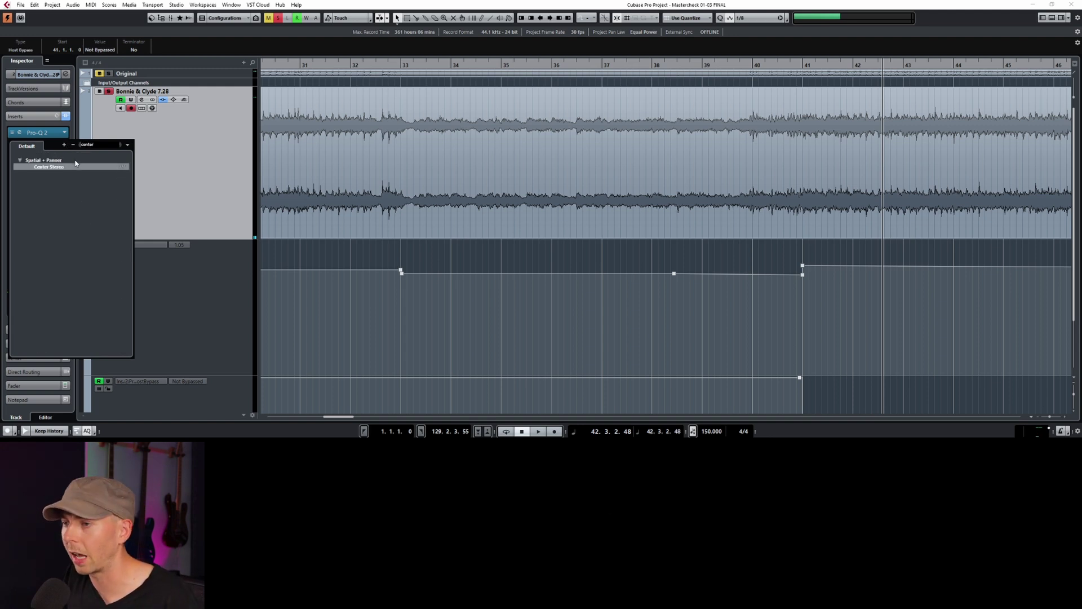
click(76, 166)
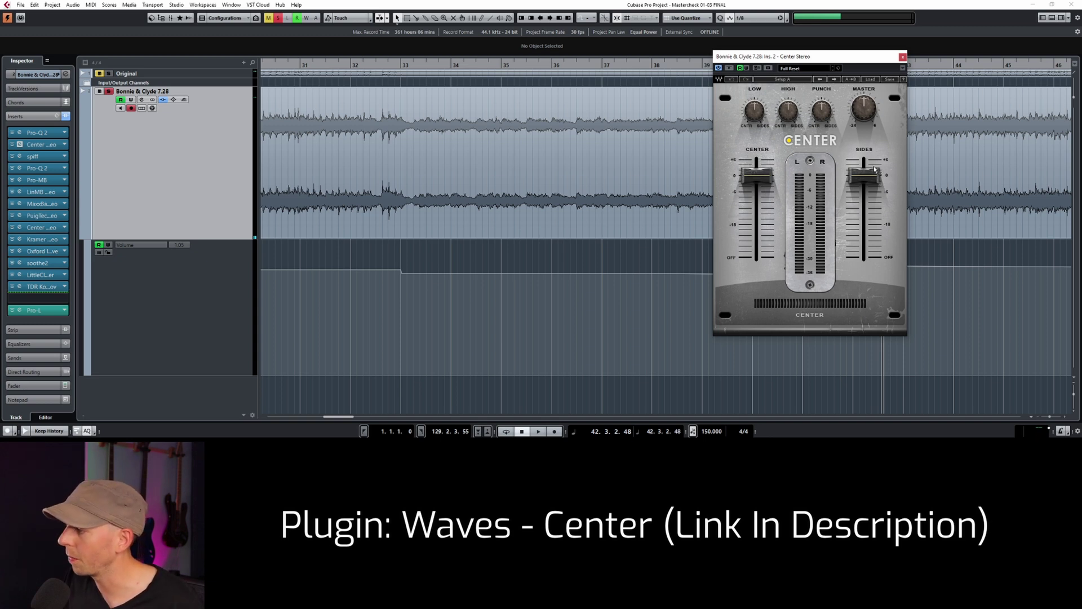
- Play from around 32.3.3 and raise Center's Sides level slightly above 0 by ear
drag(863, 177, 863, 173)
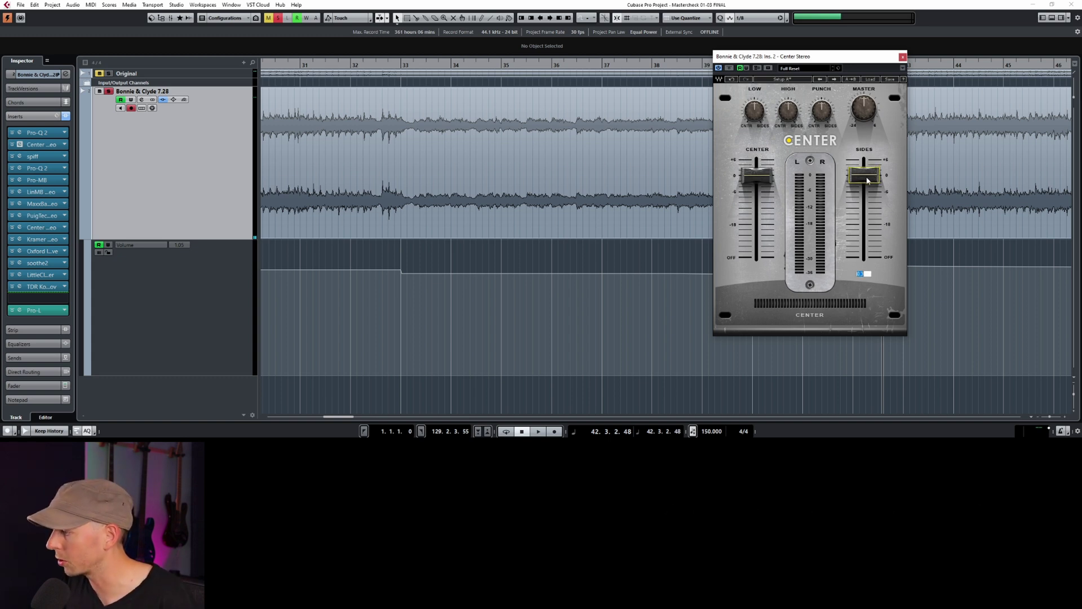
click(384, 65)
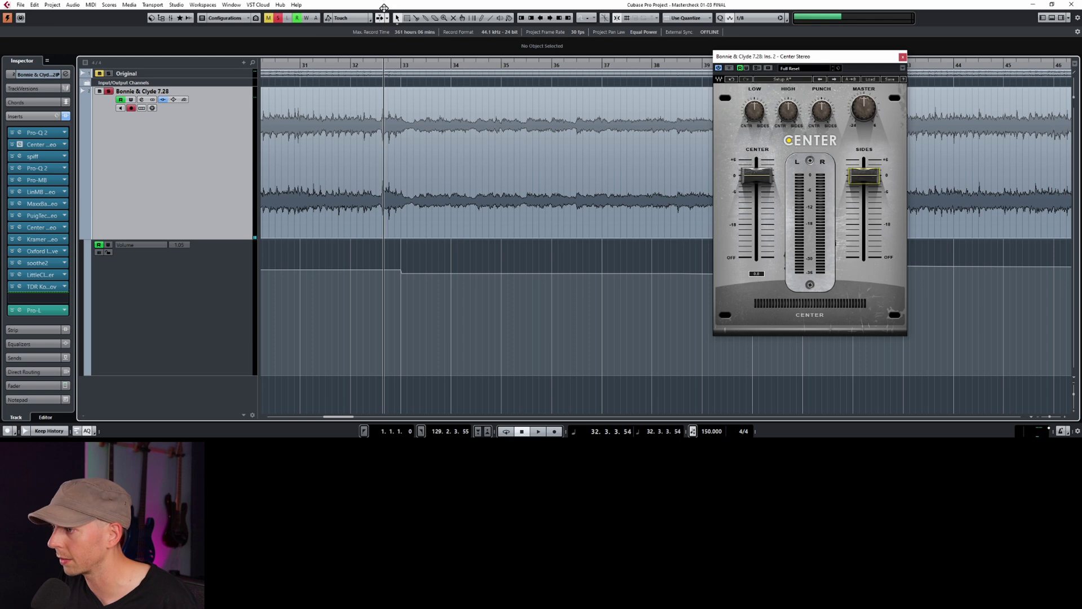
key(space)
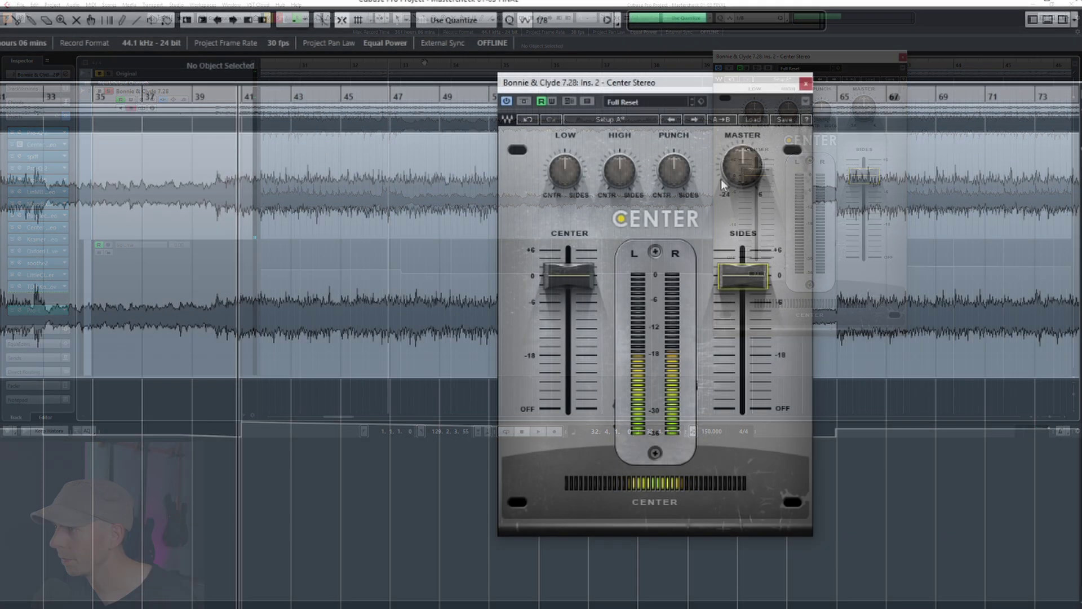
mouse_move(743, 276)
mouse_down()
mouse_move(743, 249)
mouse_move(743, 269)
mouse_up()
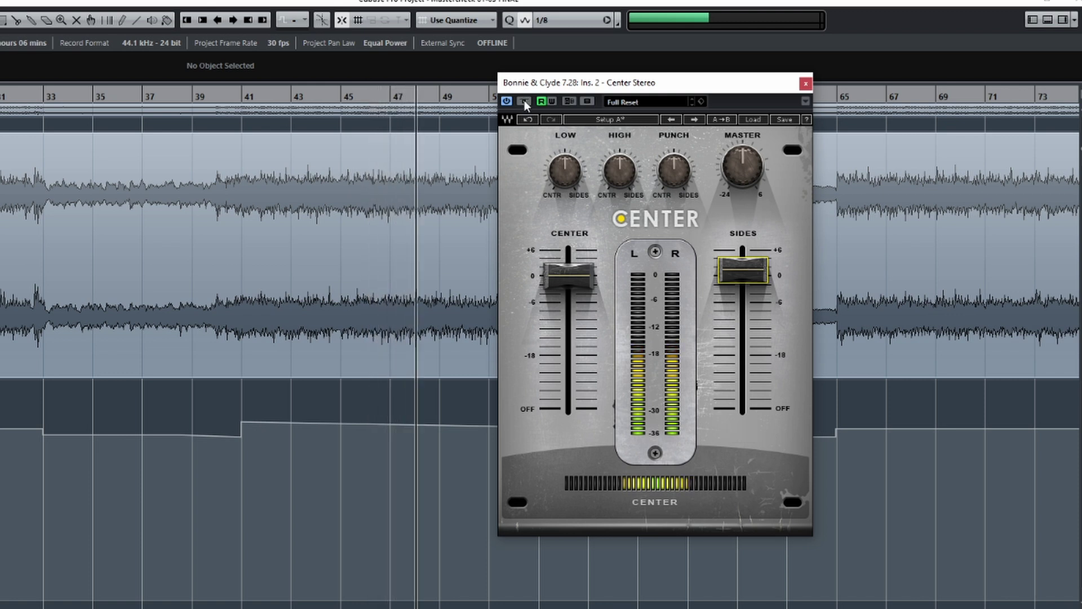
drag(755, 269, 755, 268)
key(space)
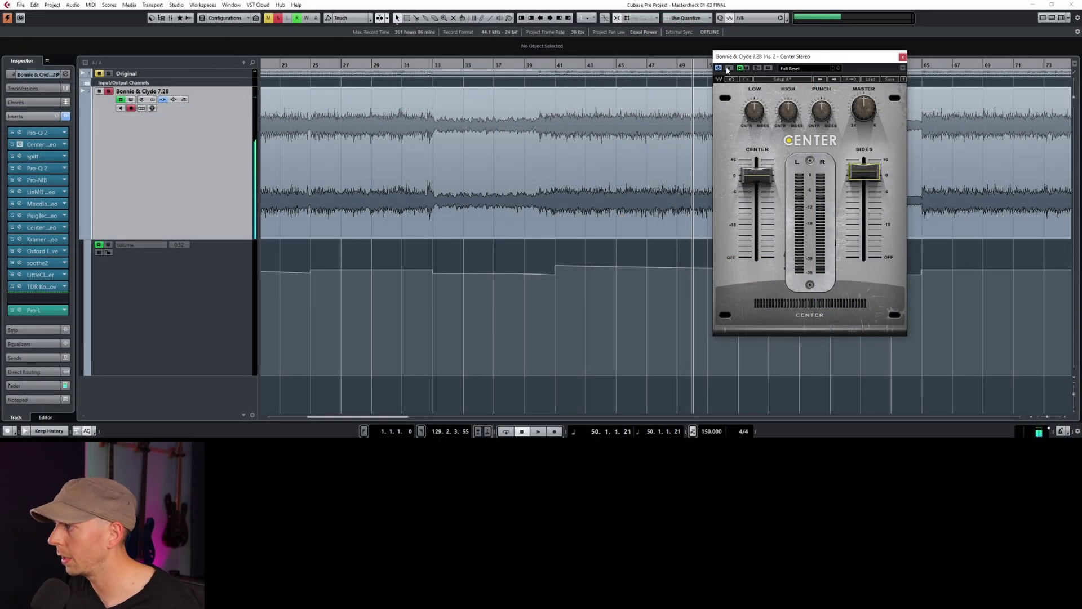
- Record Center's bypass automation by bypassing it, playing from 38.3.3, and re-engaging it at about bar 41
click(729, 68)
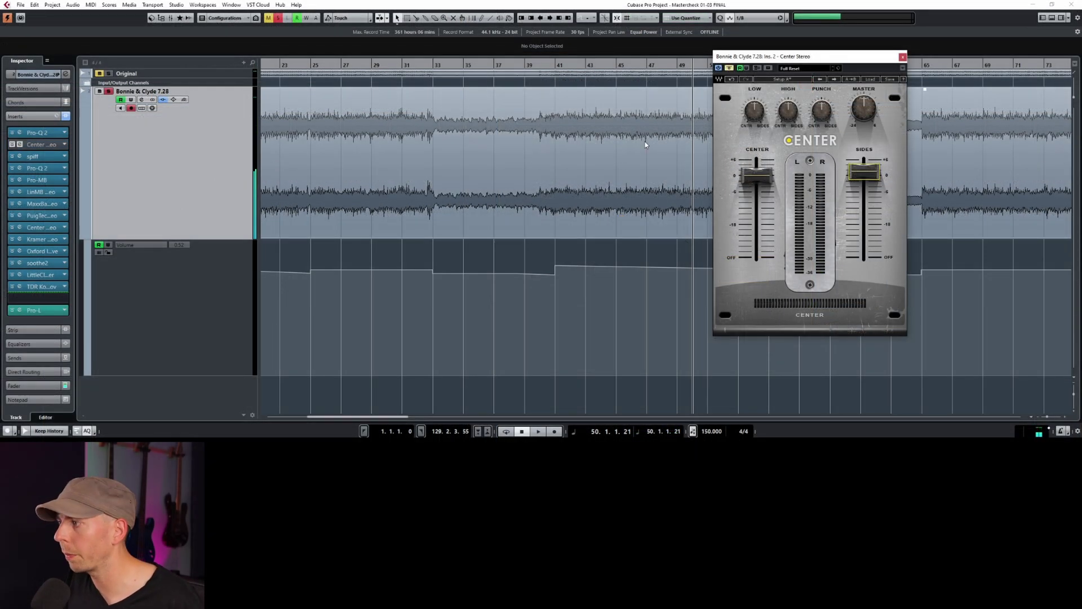
click(519, 65)
key(space)
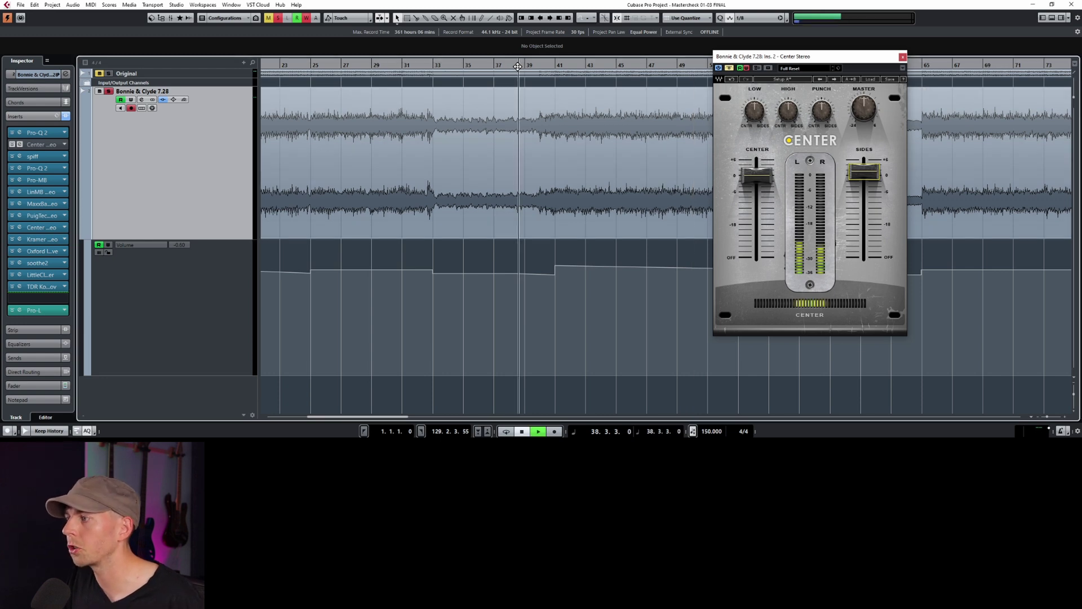
click(730, 68)
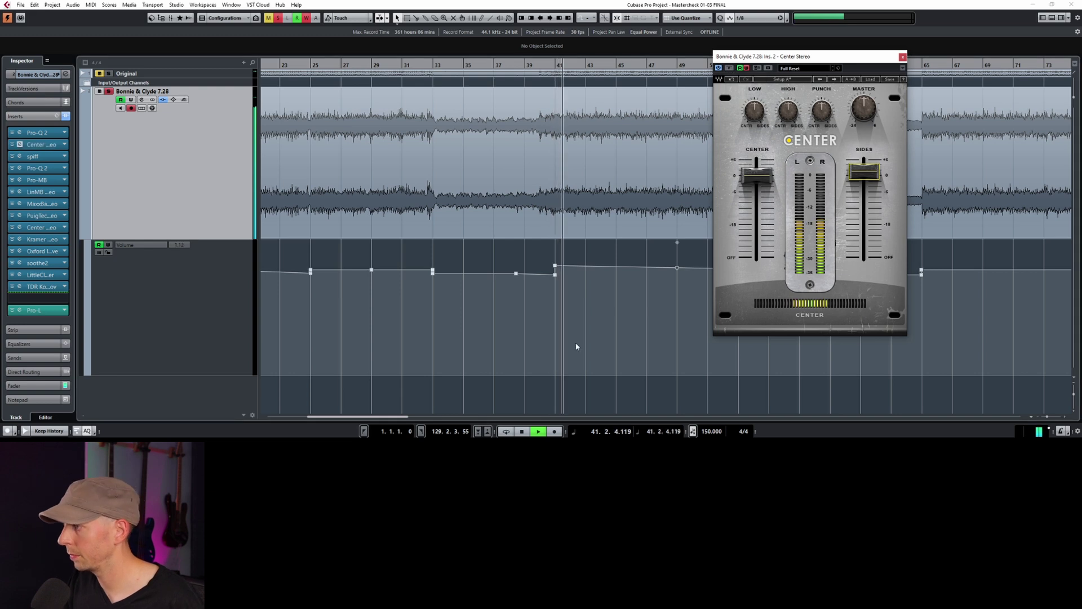
key(space)
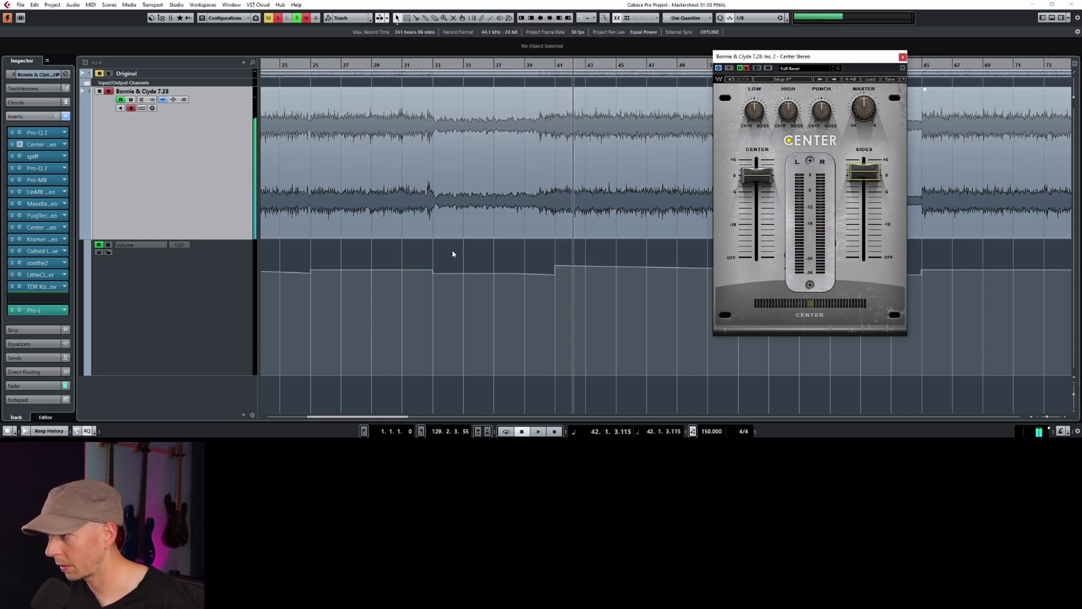
- Show the Center bypass automation lane and move the bypass-off point to 41.1.1
click(87, 377)
scroll(404, 347, down, 2)
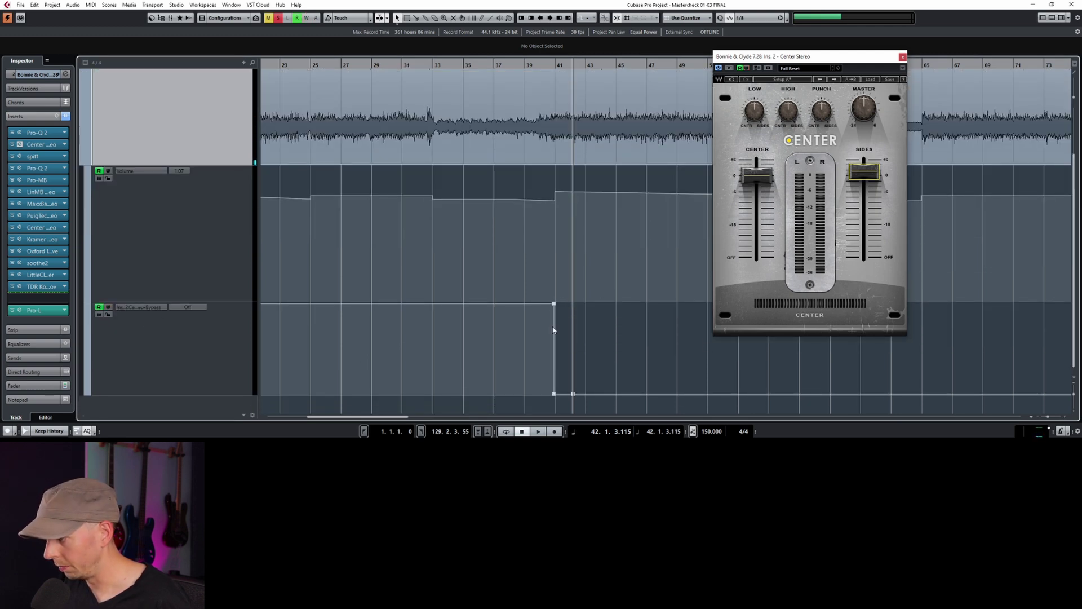
click(554, 394)
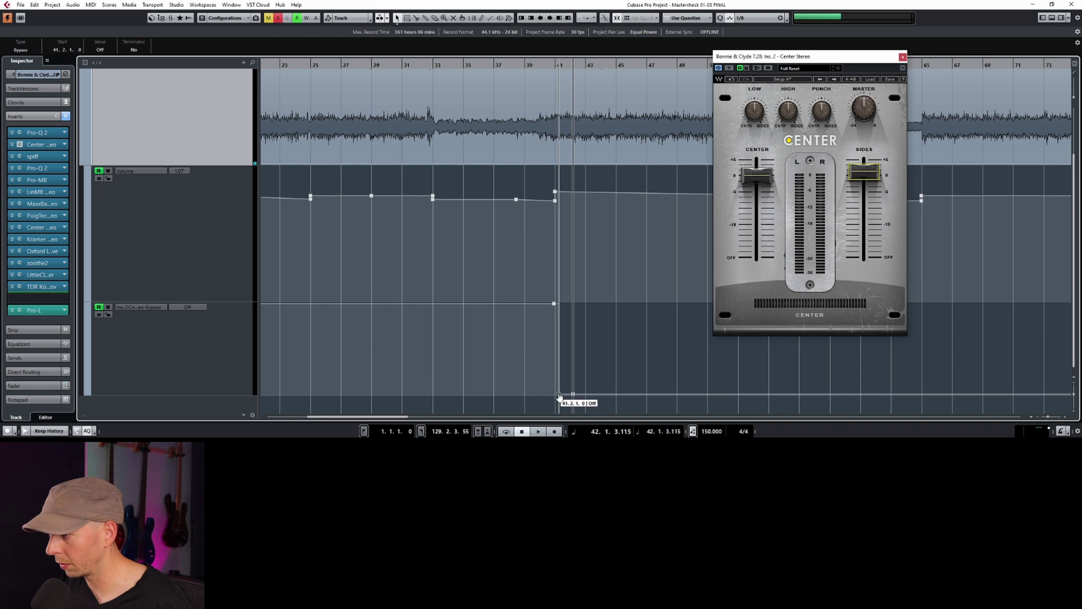
- Lower Center's Sides level slightly and play from around bar 38 through the bar 41 transition
click(877, 180)
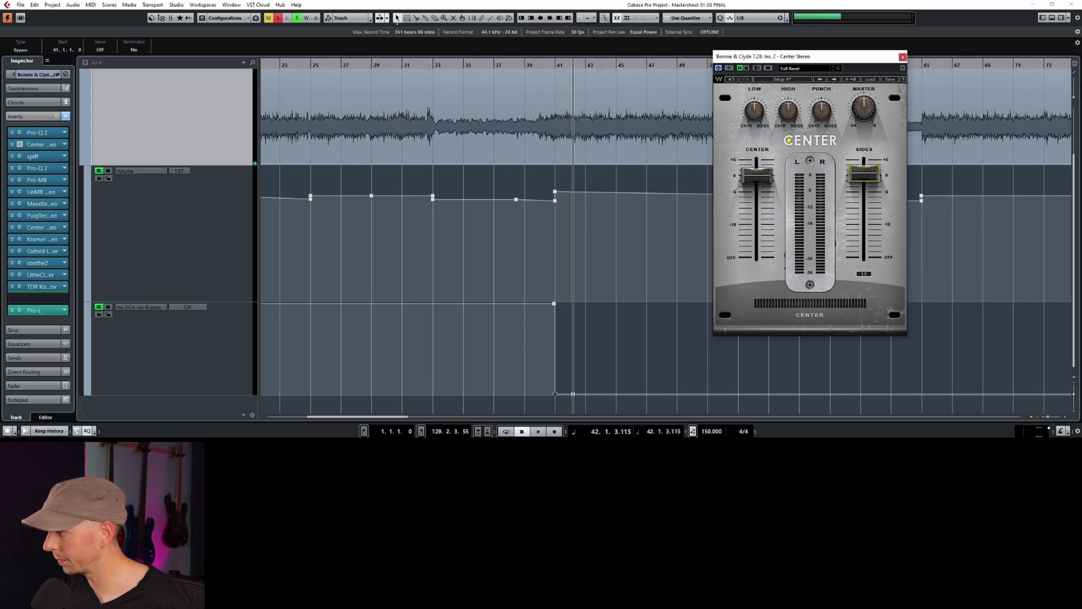
click(512, 66)
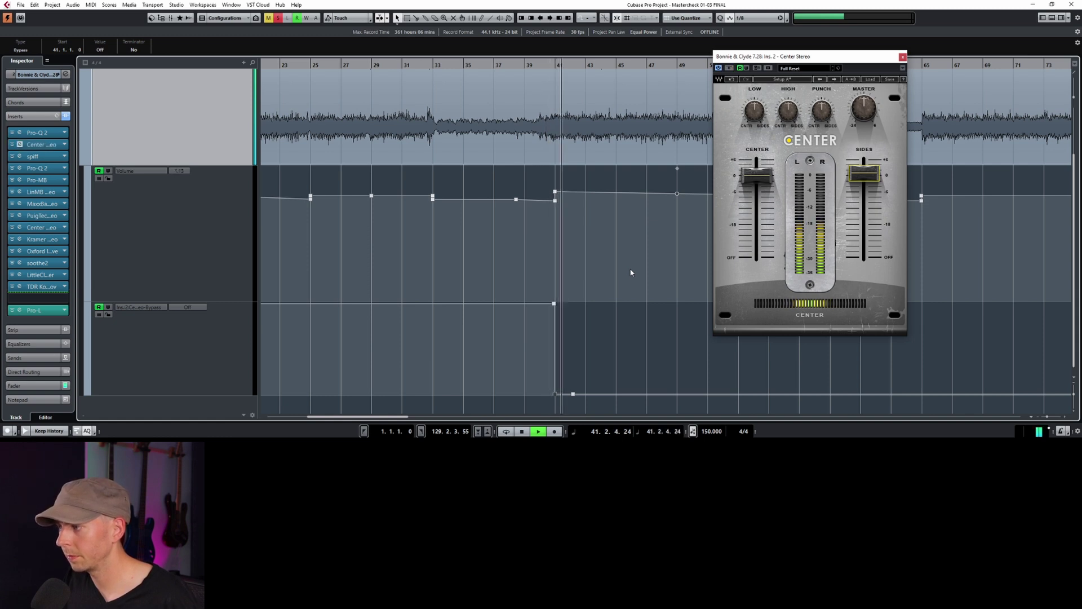
key(space)
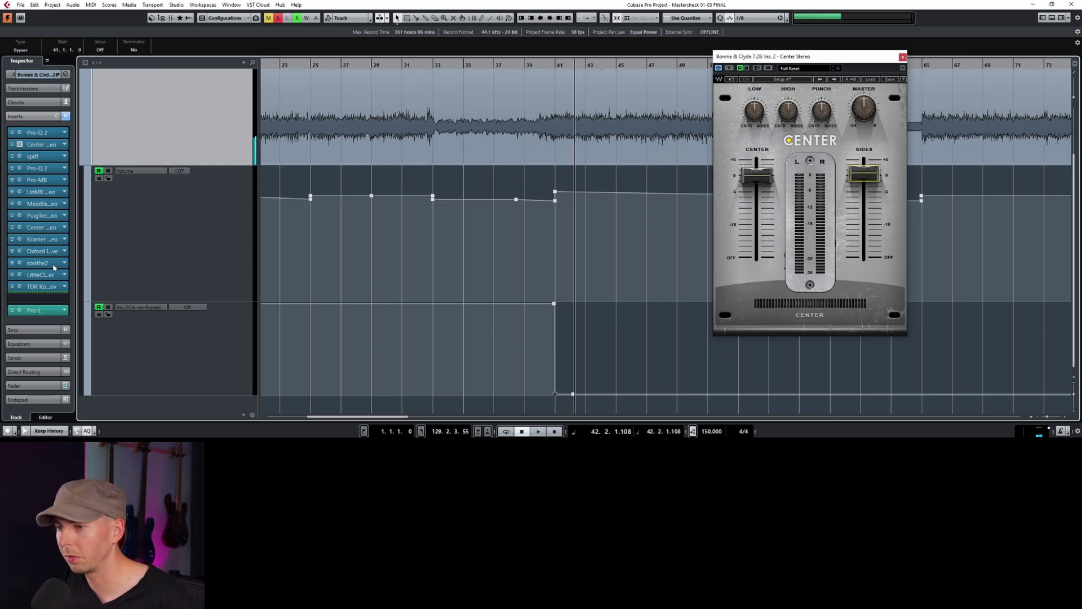
- Bypass Center, turn off reading of the volume and bypass automation, and play from 39.2.3 through bar 41 for comparison
click(9, 145)
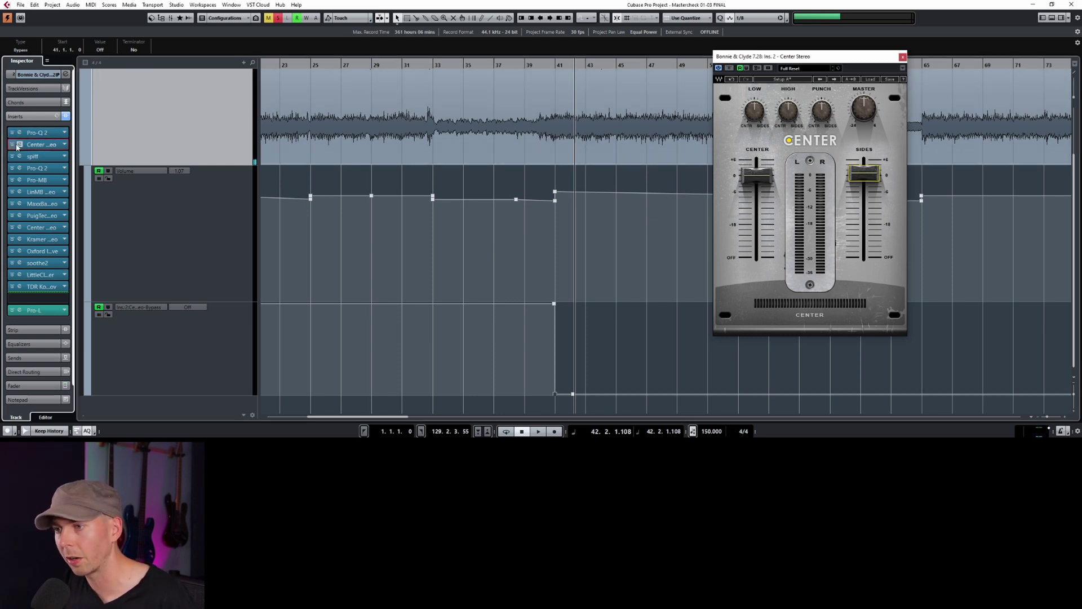
key(space)
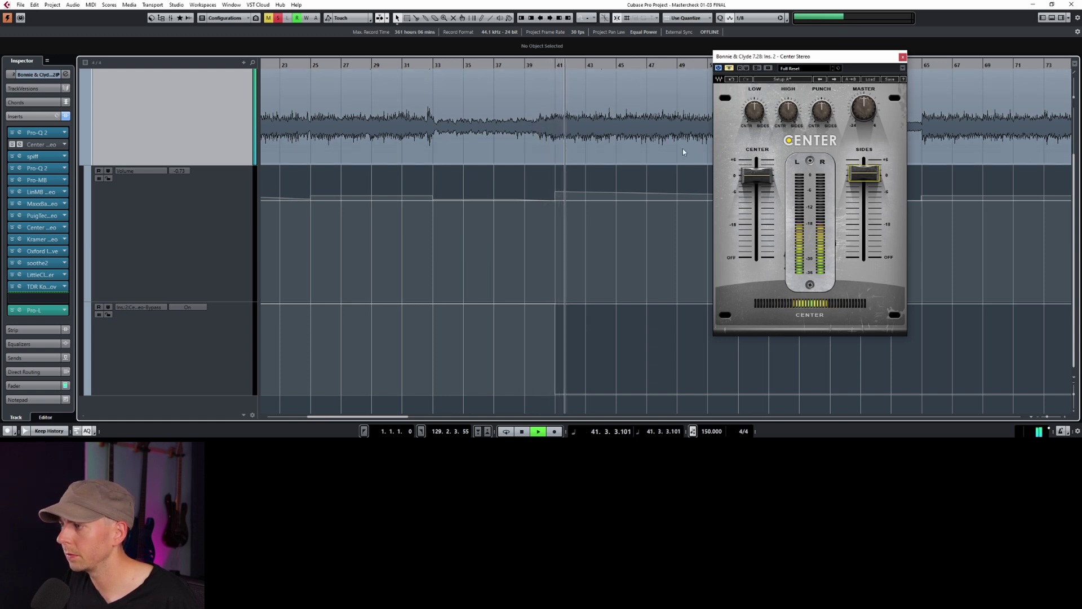
key(space)
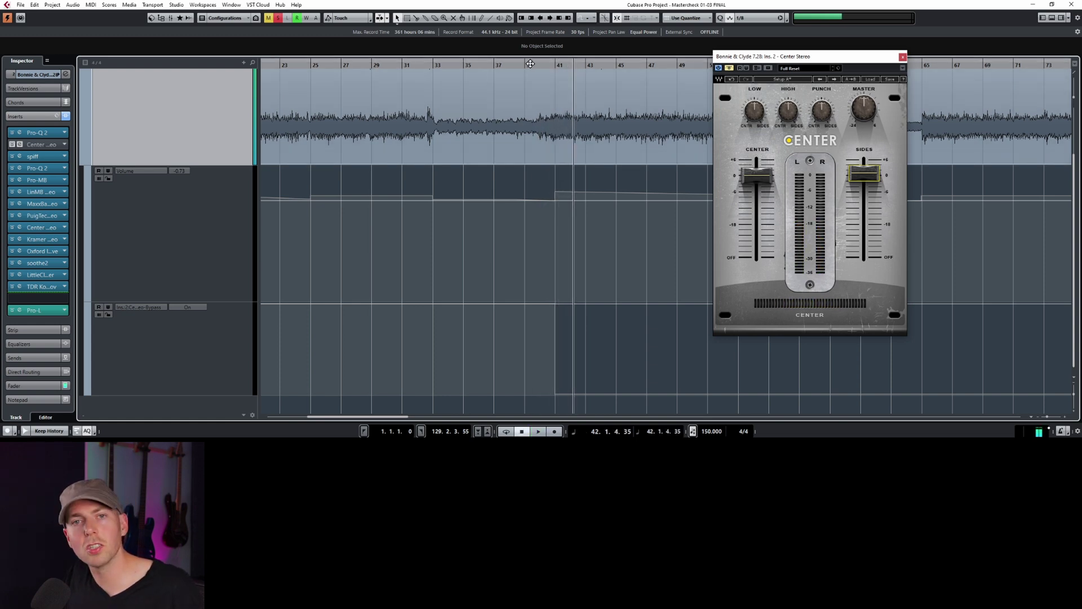
click(530, 66)
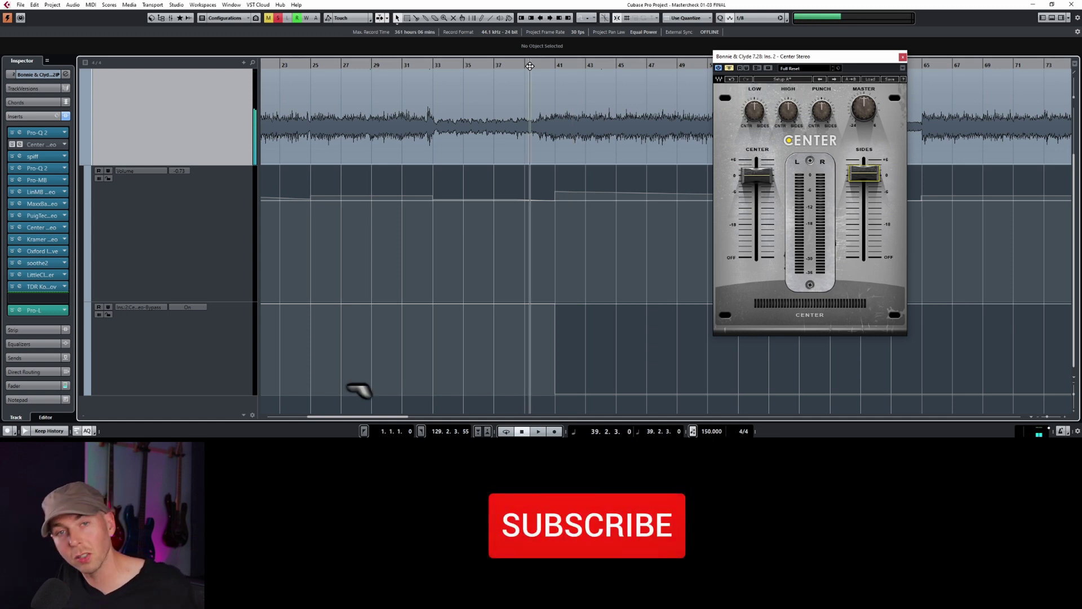
key(space)
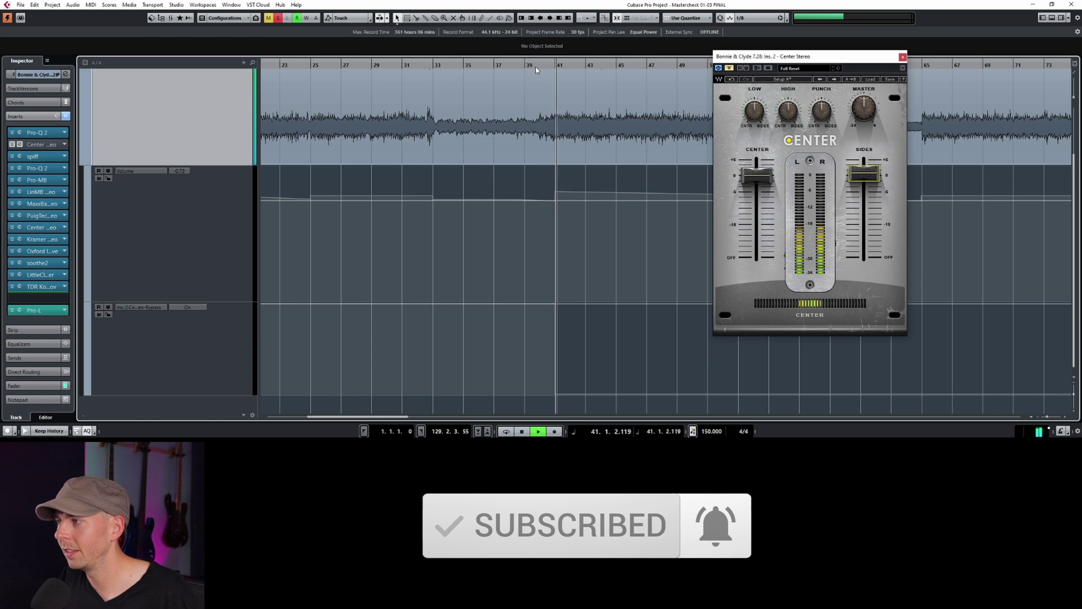
key(space)
- Re-enable reading of the volume and Center bypass automation, play through the bar 41 transition, and close the Center window
click(98, 171)
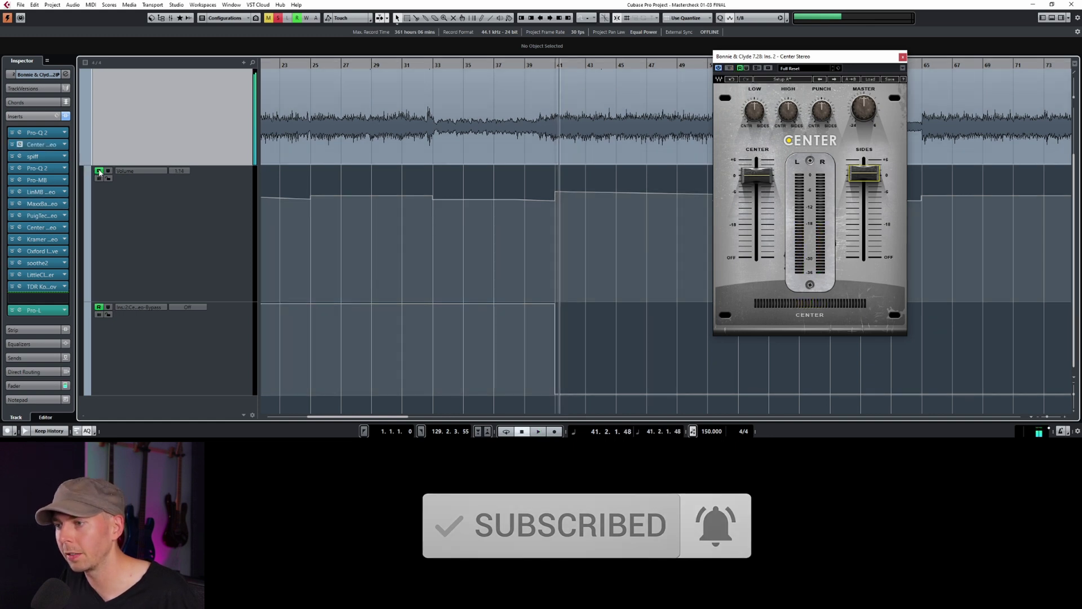
click(537, 64)
key(space)
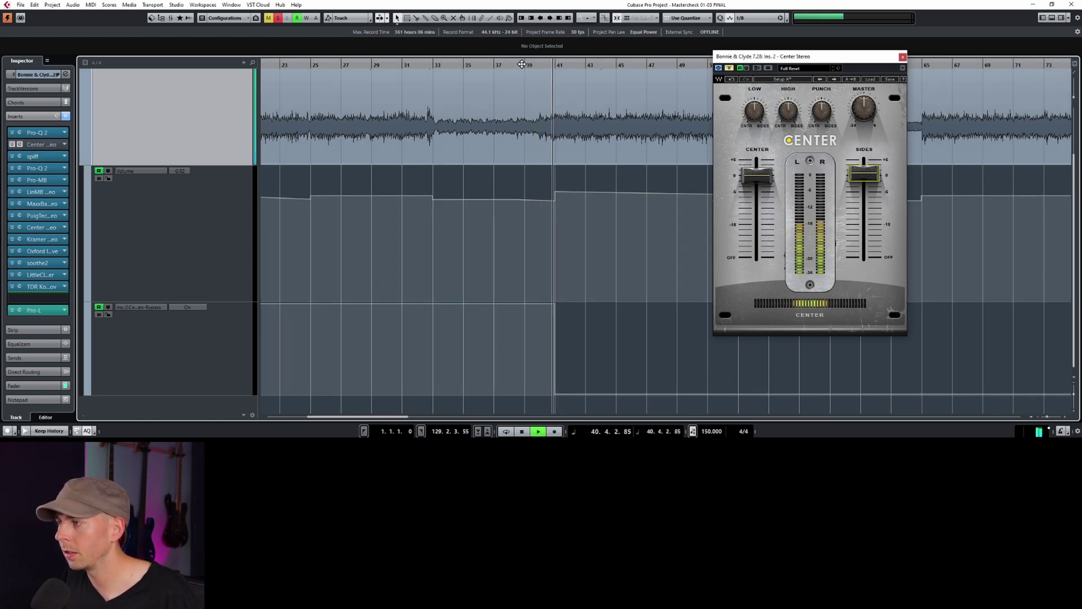
key(space)
key(Escape)
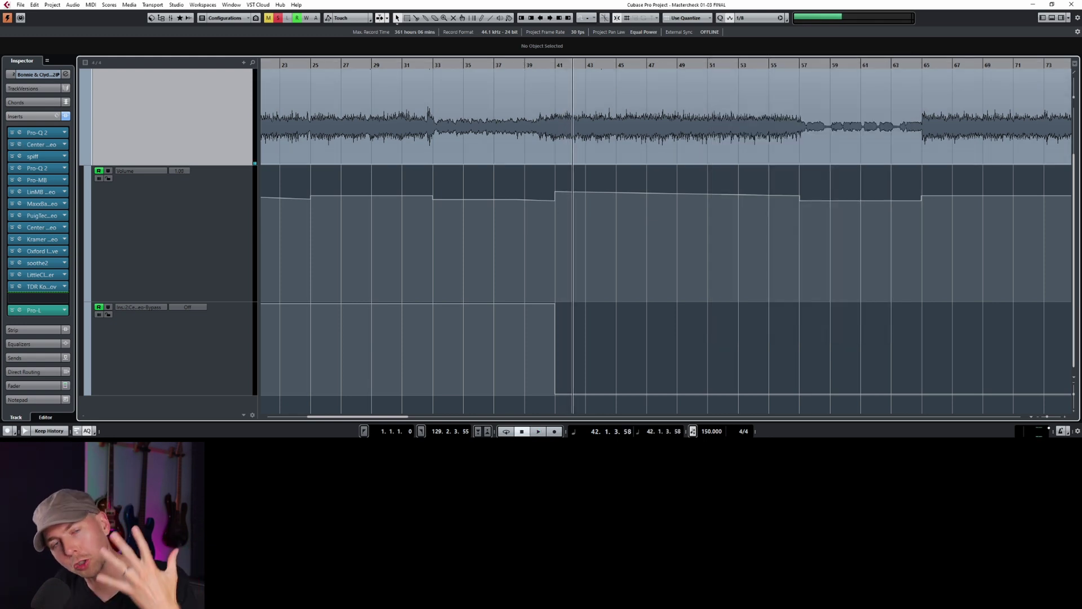